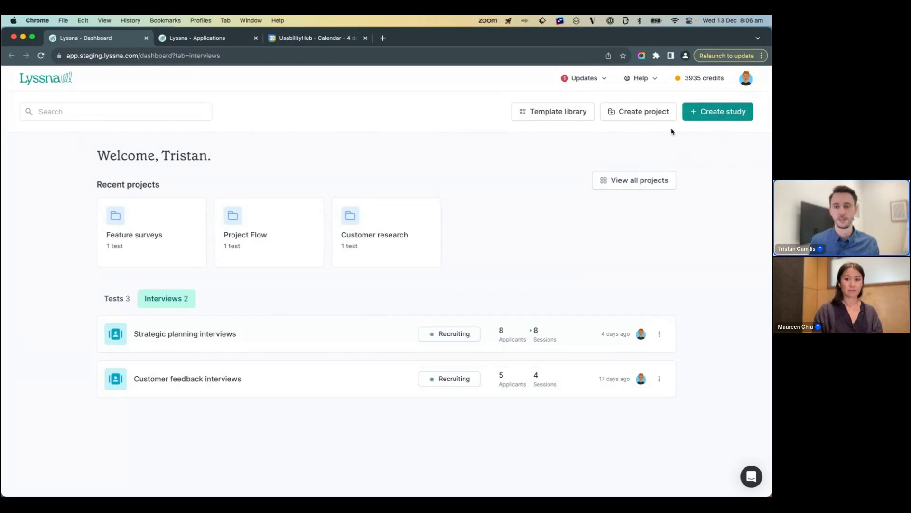
# Step: Create a new interview study named "Strategic planning interviews (demo)"
pyautogui.click(715, 115)
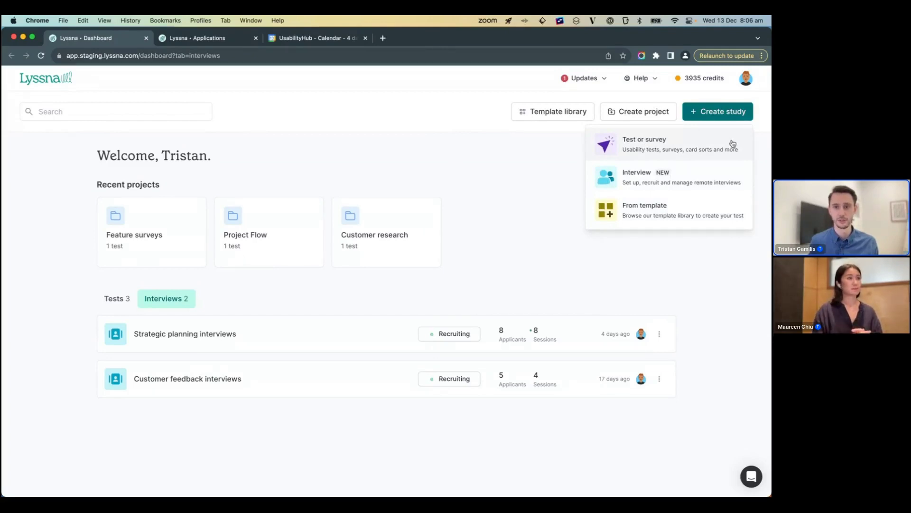
pyautogui.click(693, 176)
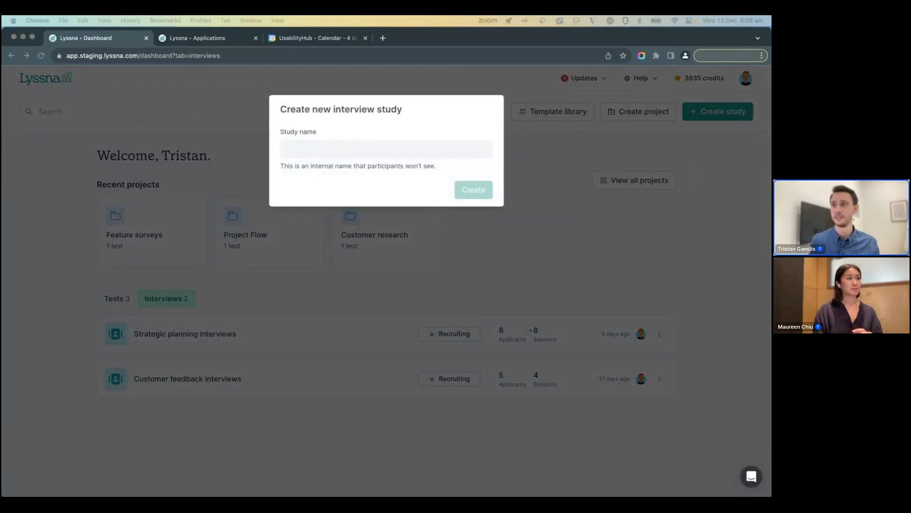
pyautogui.click(423, 149)
pyautogui.write('Strategic planning interviews (demo)')
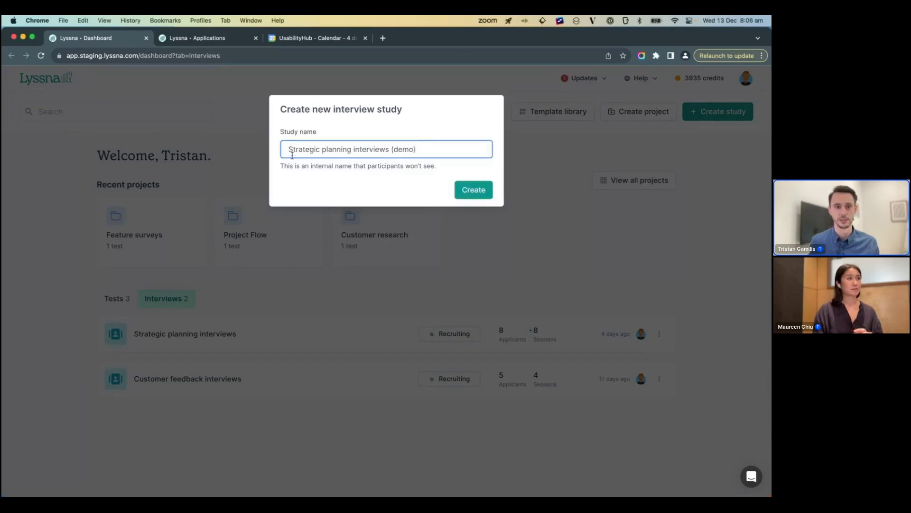
pyautogui.click(469, 191)
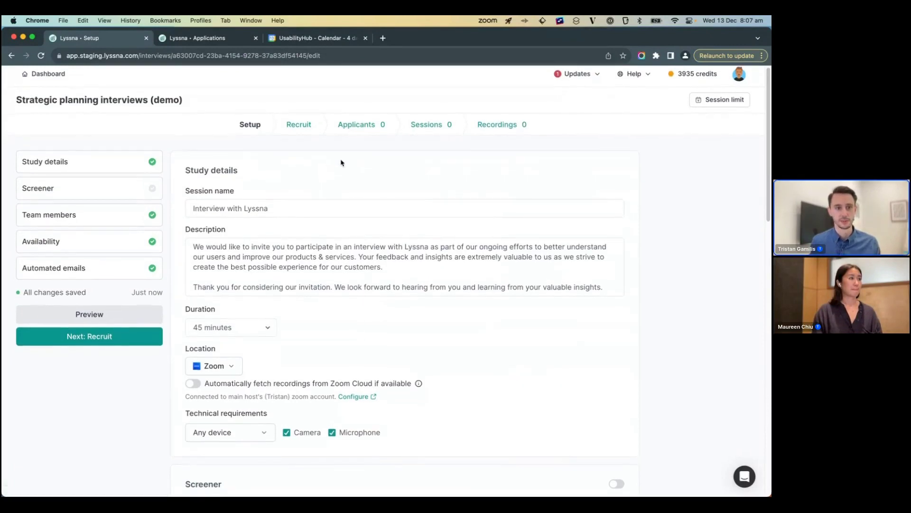
# Step: Replace the session name in the study details with "Your experience with user research"
pyautogui.scroll(-1, 246, 173)
pyautogui.scroll(-1, 261, 171)
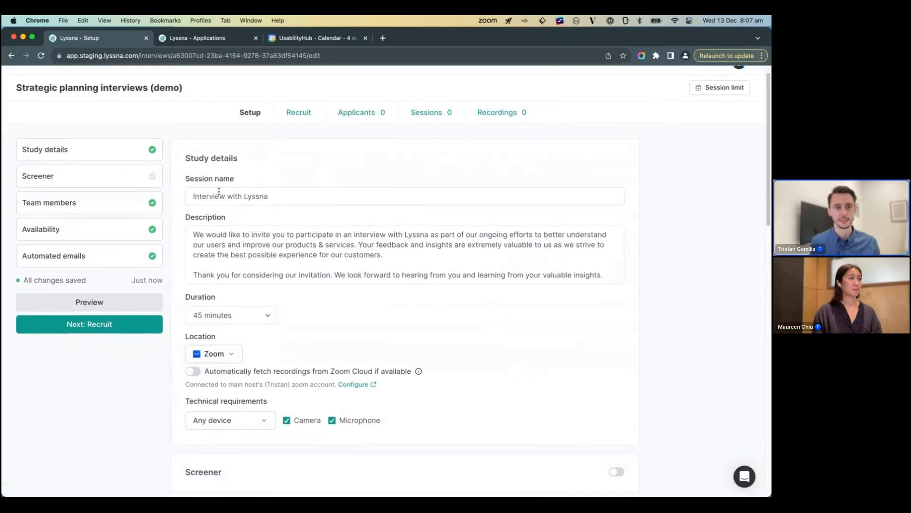
pyautogui.click(305, 196)
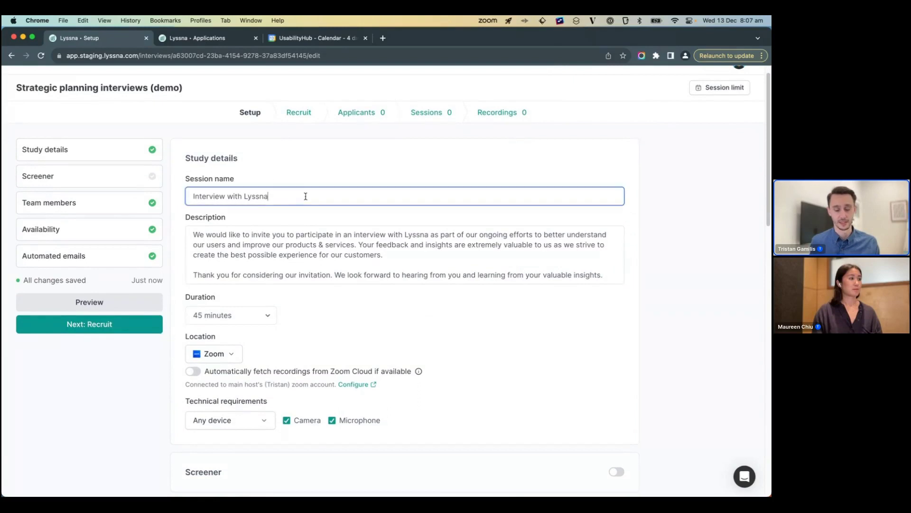
pyautogui.press('super+a')
pyautogui.write('Your experience with user research')
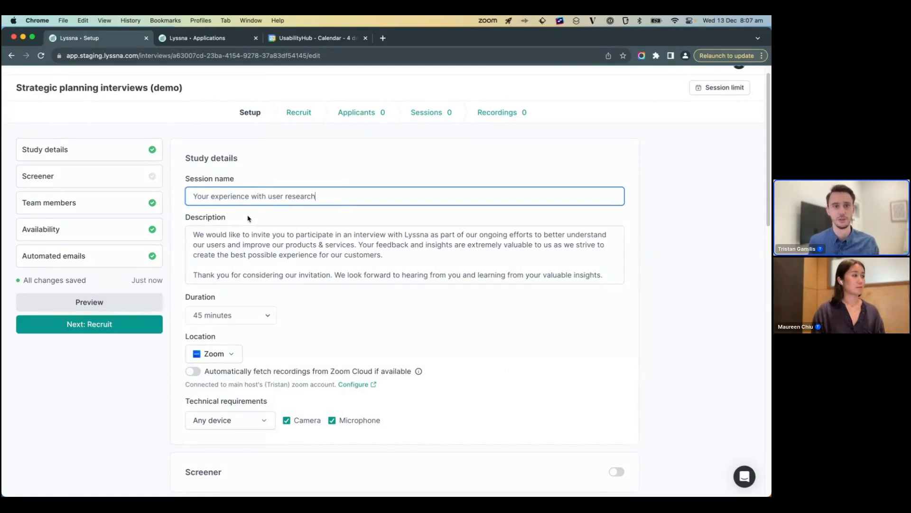
pyautogui.press('Tab')
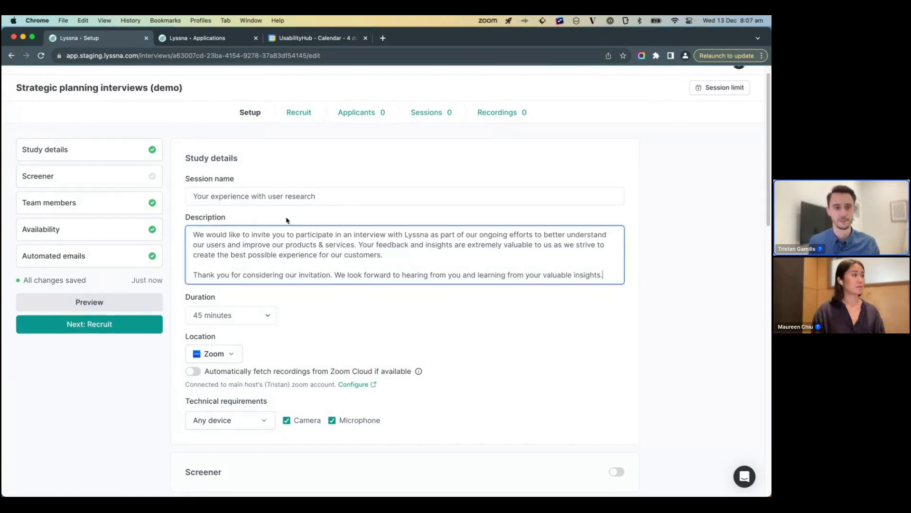
# Step: Set the interview session duration to 45 minutes
pyautogui.scroll(-1, 294, 222)
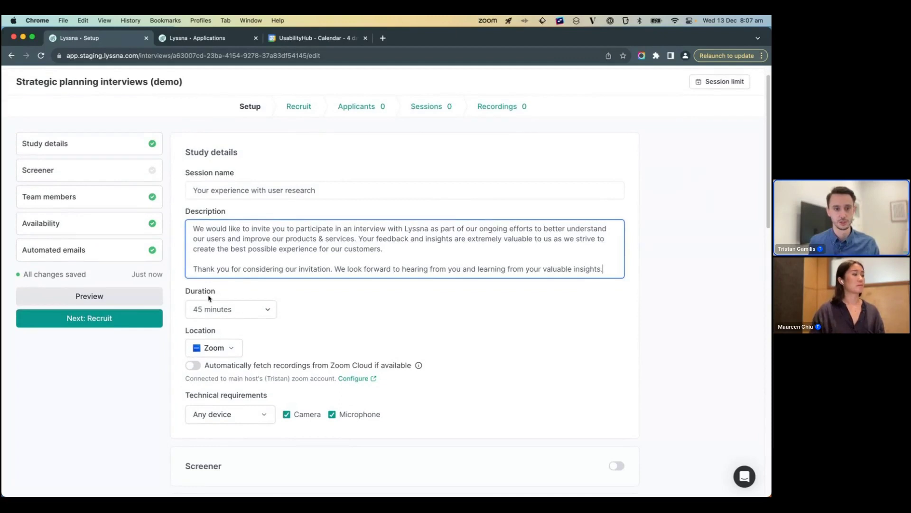
pyautogui.click(261, 310)
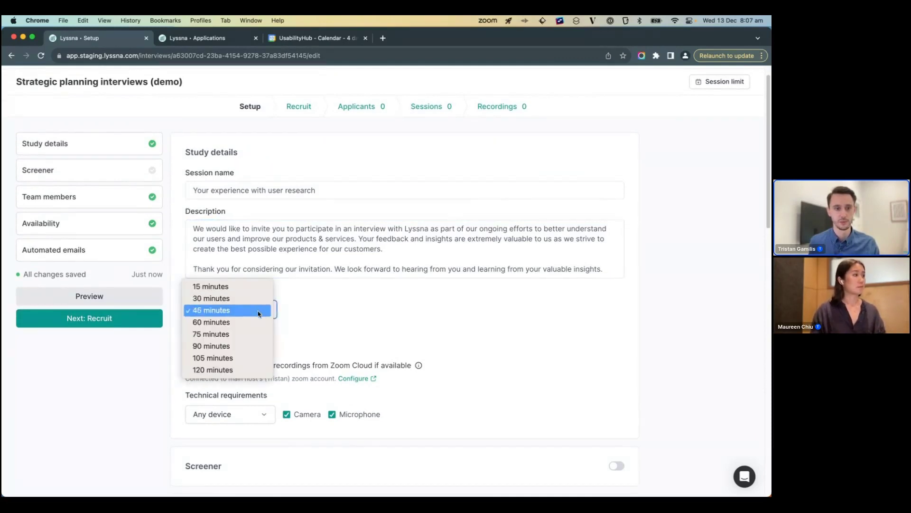
pyautogui.click(259, 311)
# Step: Choose Zoom as the session location and enable automatic fetching of recordings from Zoom Cloud
pyautogui.scroll(-4, 277, 309)
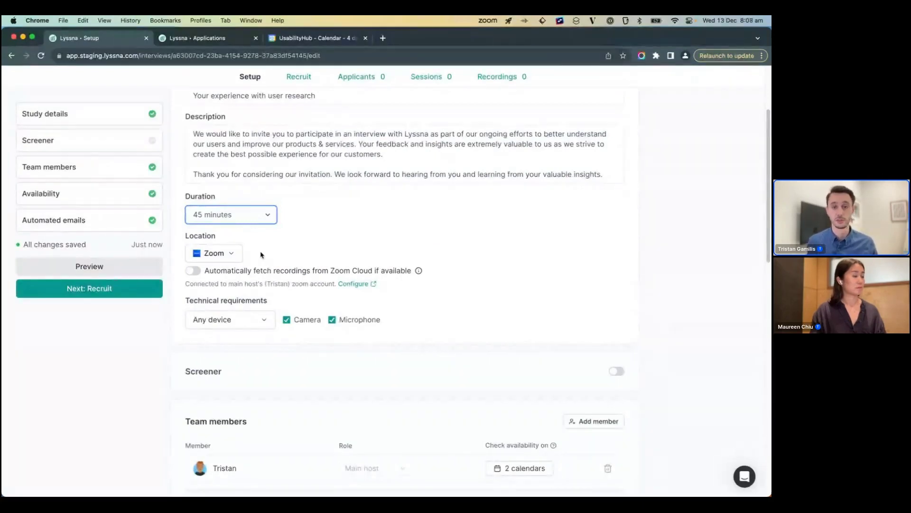
pyautogui.click(234, 254)
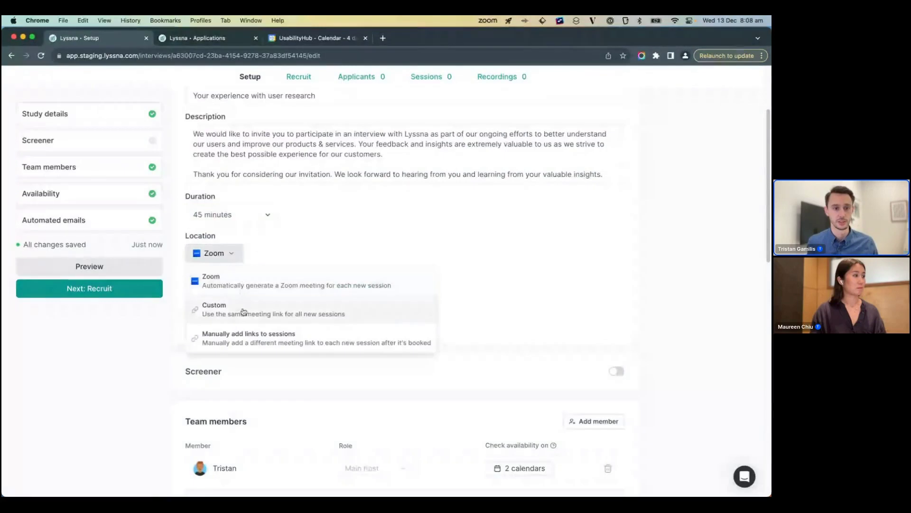
pyautogui.click(278, 281)
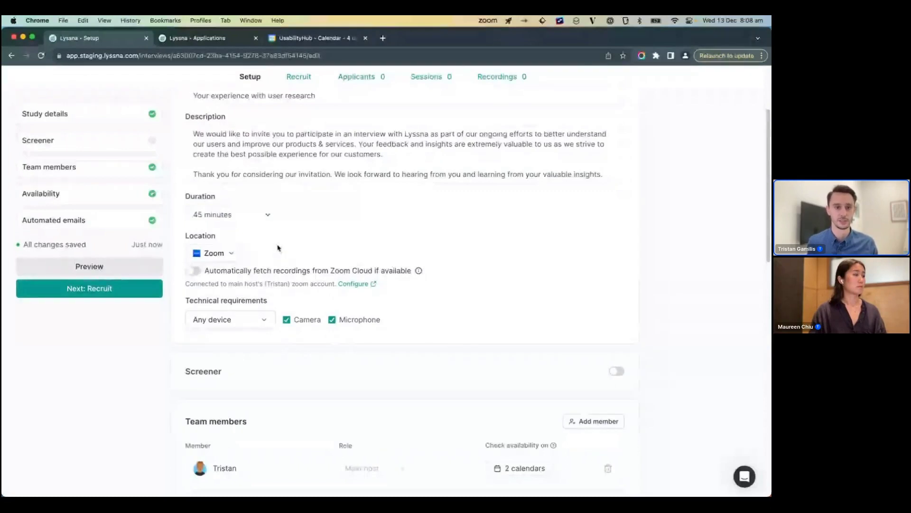
pyautogui.click(195, 274)
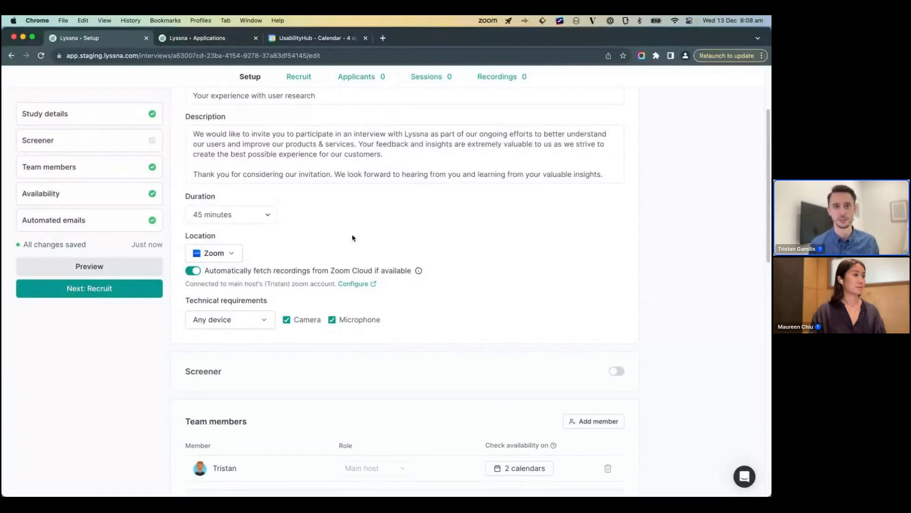
# Step: Try excluding Mobile from the allowed devices in the technical requirements, and allow it again
pyautogui.scroll(-1, 353, 238)
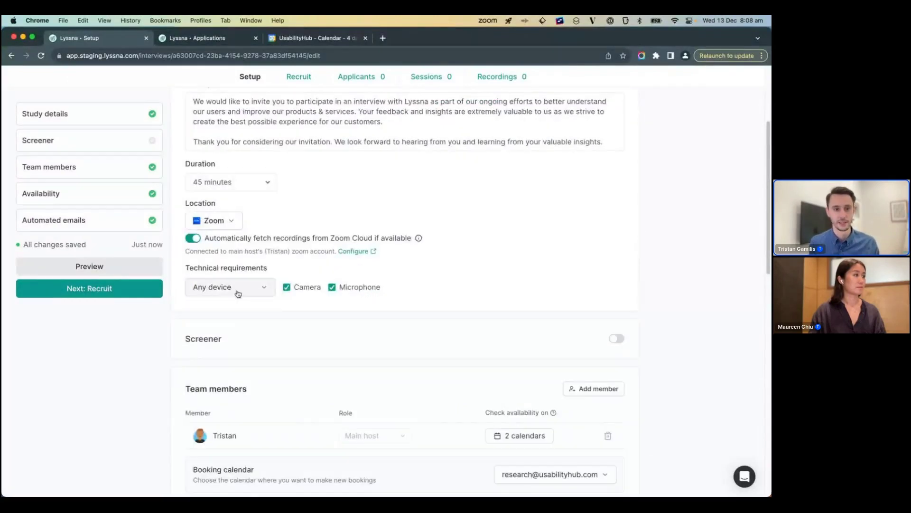
pyautogui.click(244, 290)
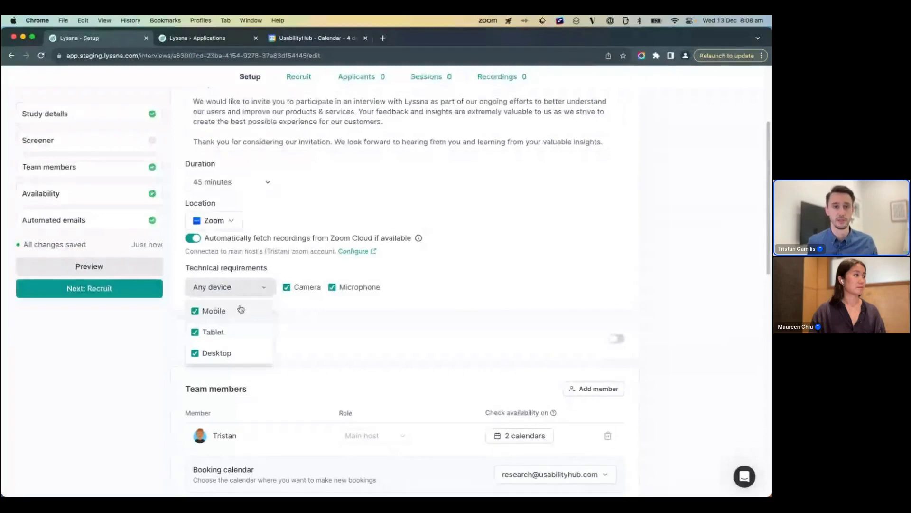
pyautogui.click(200, 319)
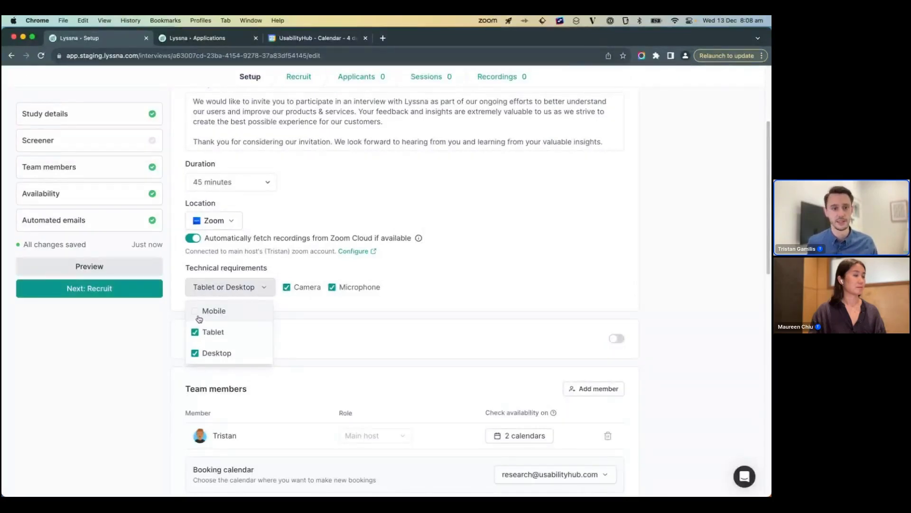
pyautogui.click(197, 315)
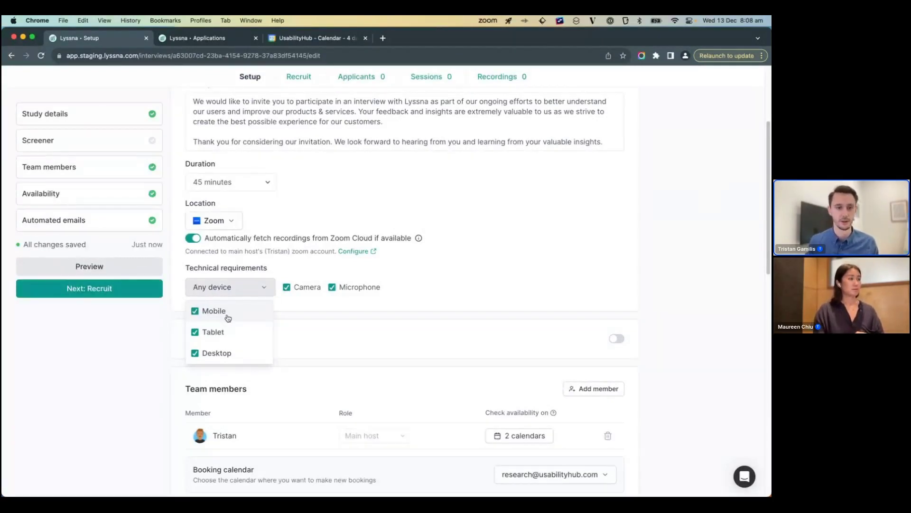
pyautogui.click(318, 317)
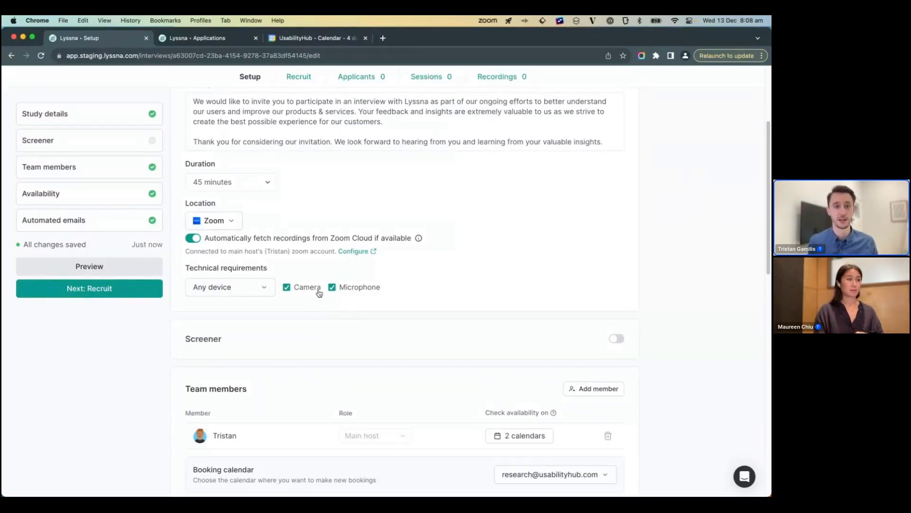
# Step: Enable the screener and set its single choice question to "When did you last perform user research?"
pyautogui.scroll(1, 401, 307)
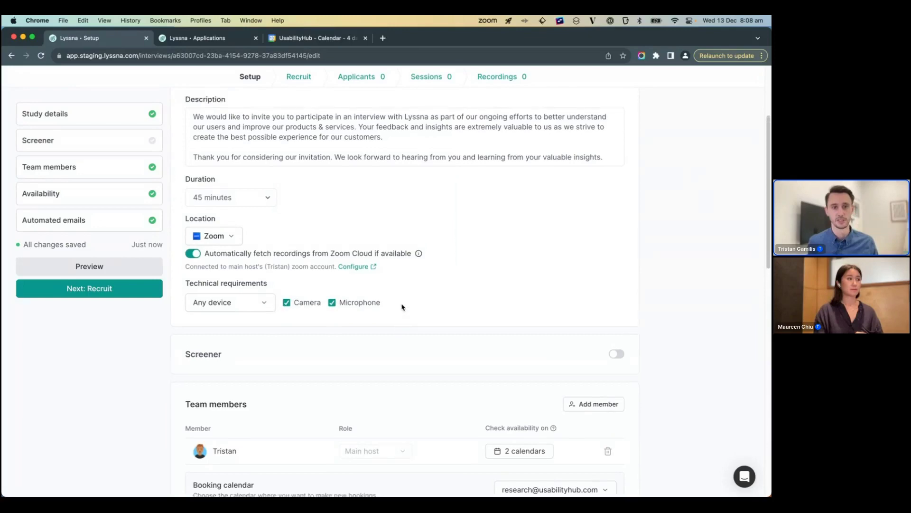
pyautogui.scroll(4, 401, 313)
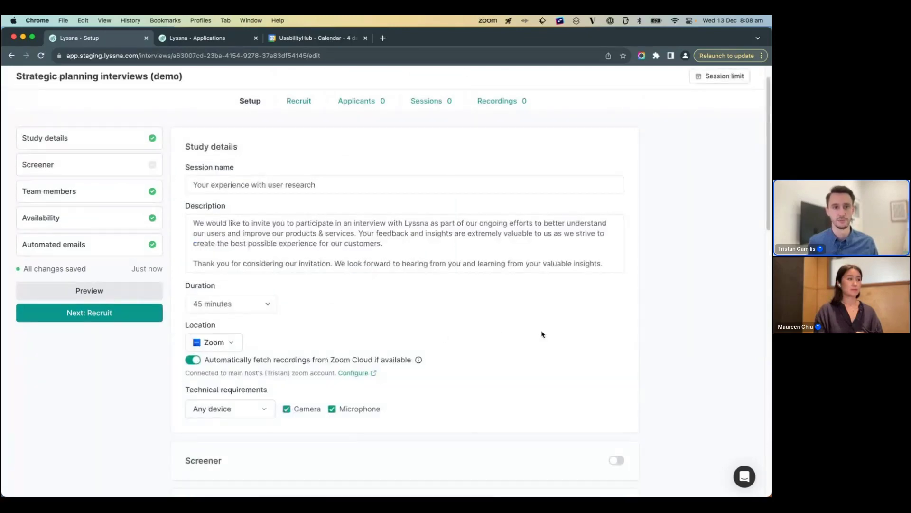
pyautogui.scroll(-8, 554, 331)
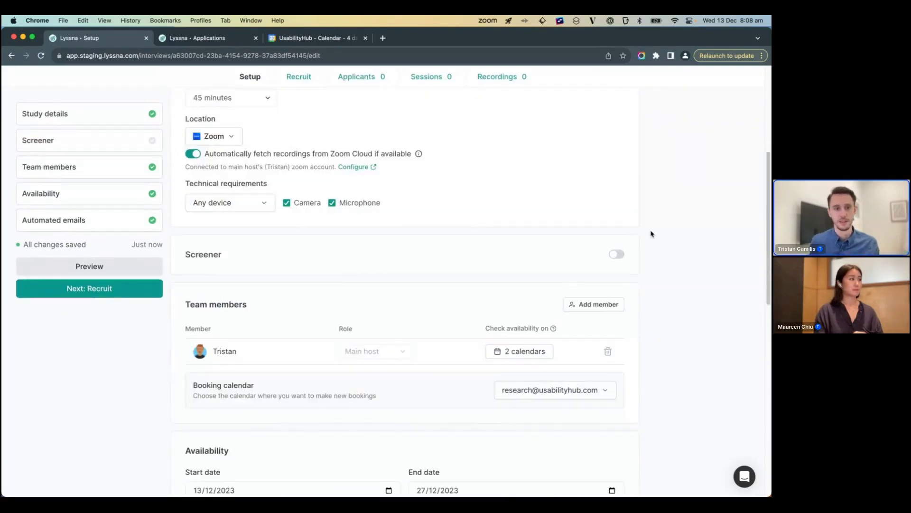
pyautogui.click(614, 254)
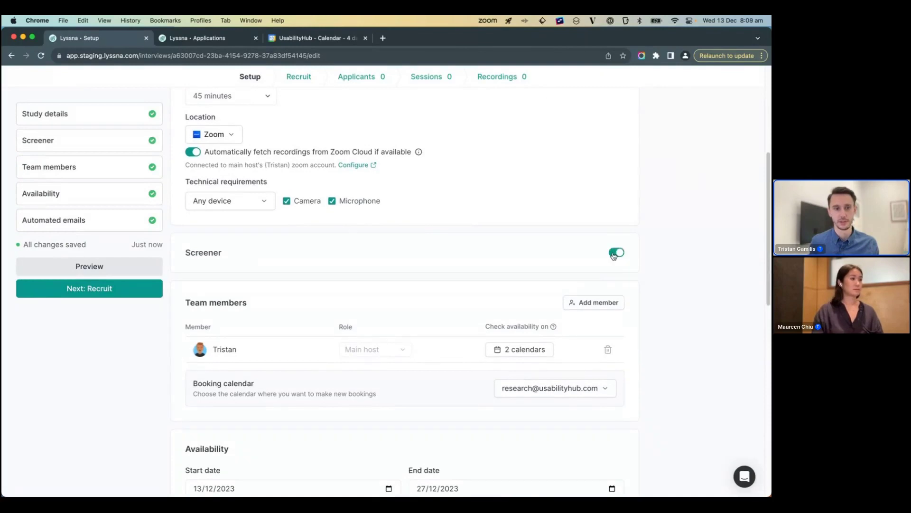
pyautogui.scroll(-2, 637, 245)
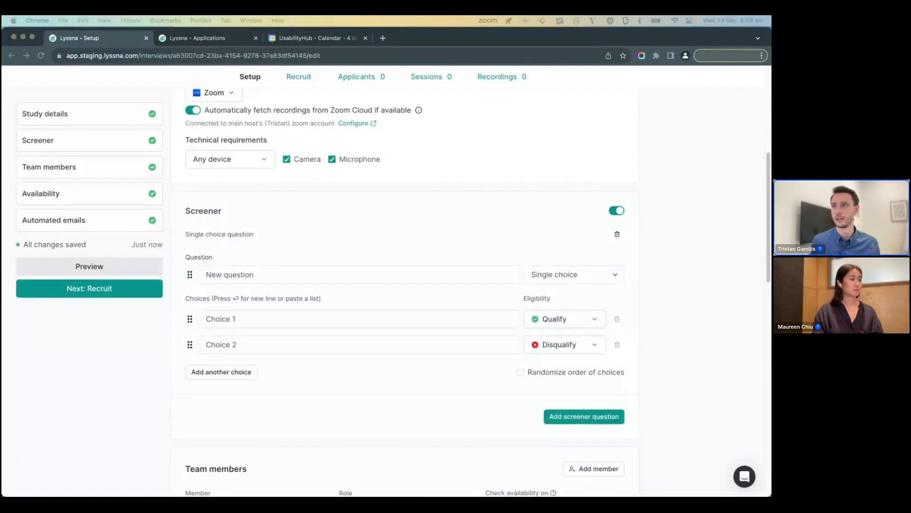
pyautogui.click(386, 272)
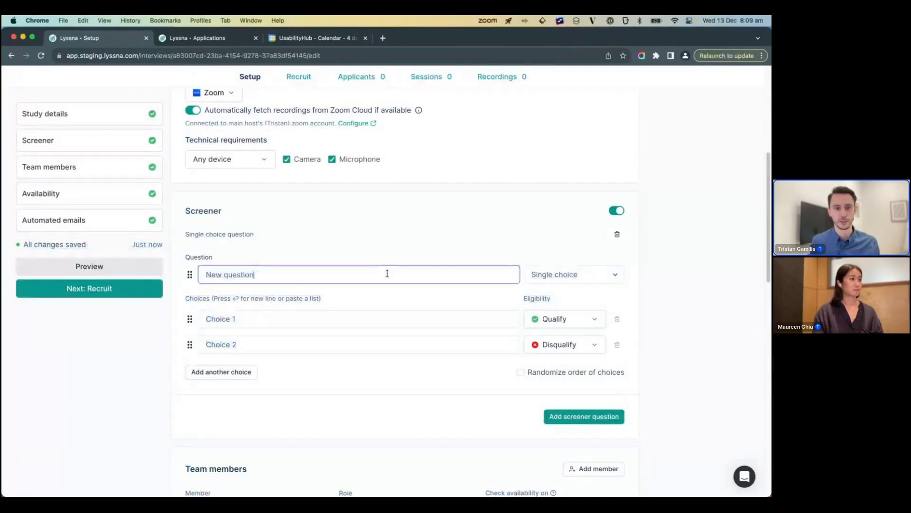
pyautogui.press('super+a')
pyautogui.write('When did you last perform user research?')
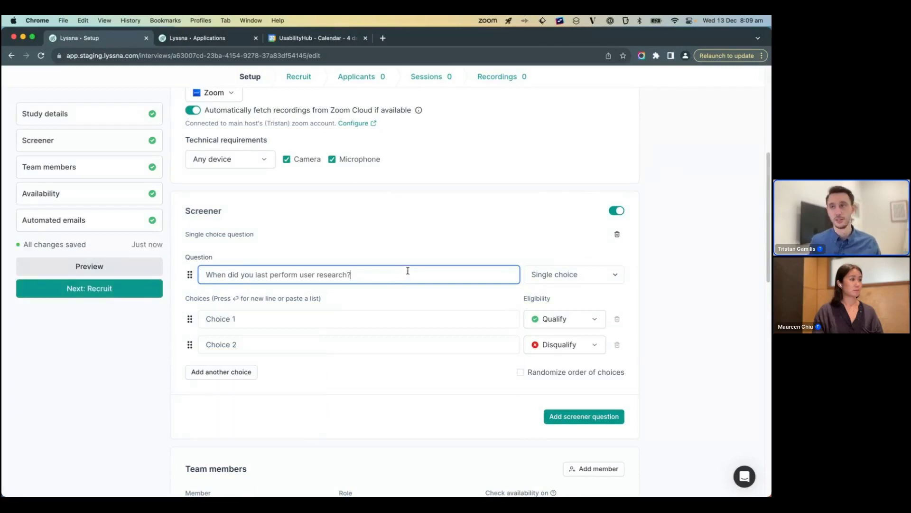
# Step: Fill the screener choices with In the last week, In the last month, In the last 3 months, In the last 6 months, In the last year, Never
pyautogui.press('super+Tab')
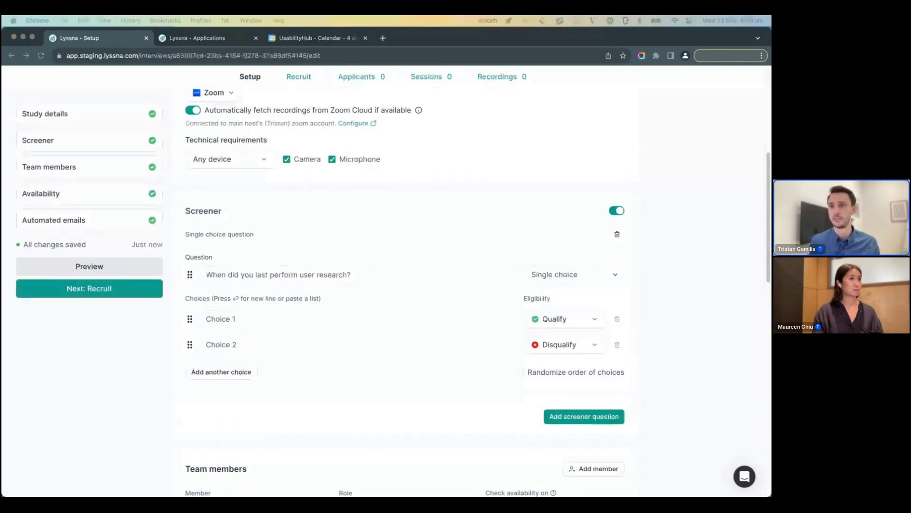
pyautogui.press('super+Tab')
pyautogui.click(339, 319)
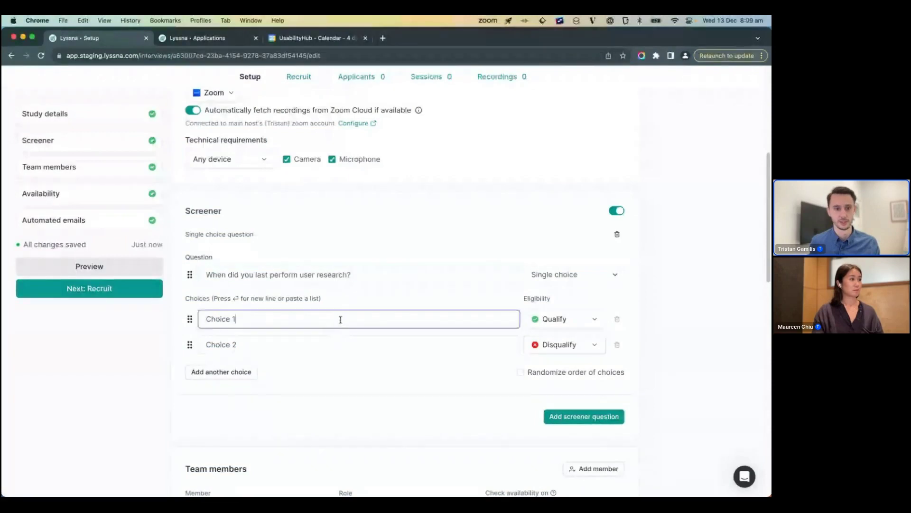
pyautogui.write('In the last week In the last month In the last 3 months In the last 6 months In the last year Never')
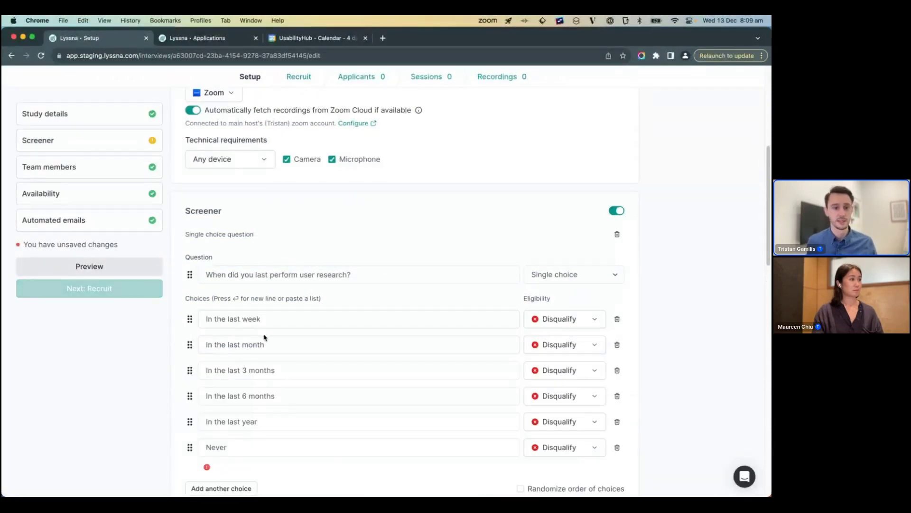
# Step: Set the eligibility of "In the last week" and "In the last month" to Qualify
pyautogui.scroll(-1, 281, 361)
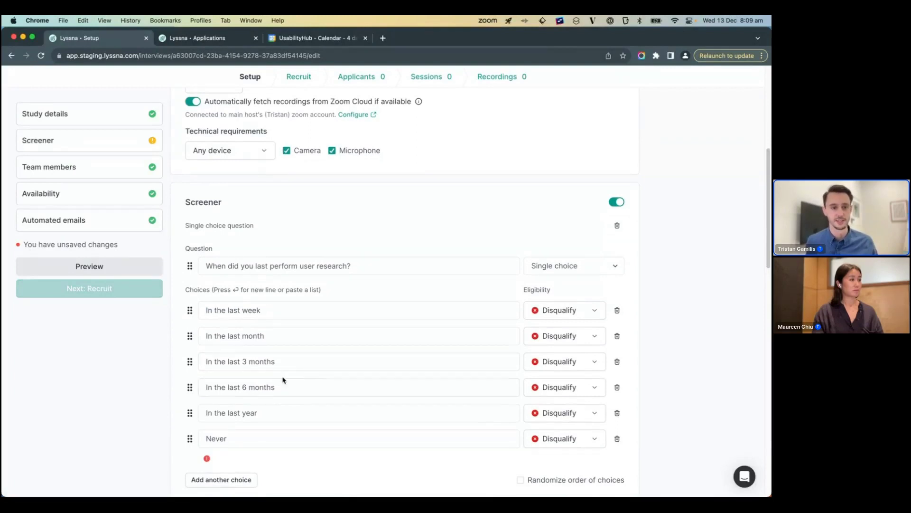
pyautogui.scroll(-3, 411, 368)
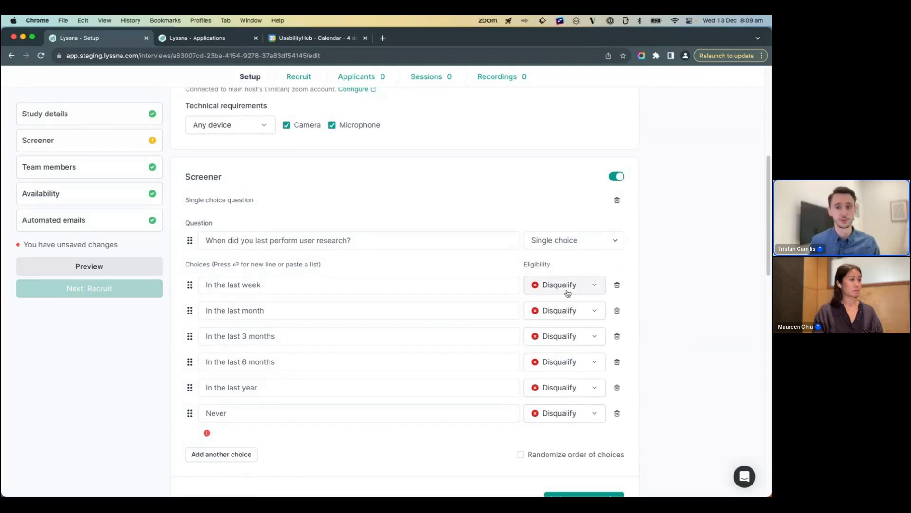
pyautogui.click(567, 292)
pyautogui.click(565, 311)
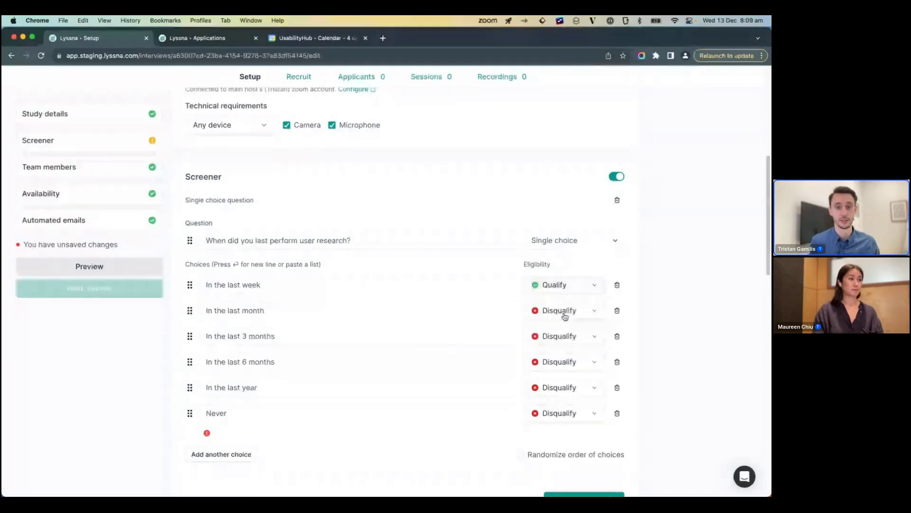
pyautogui.click(565, 315)
pyautogui.click(560, 333)
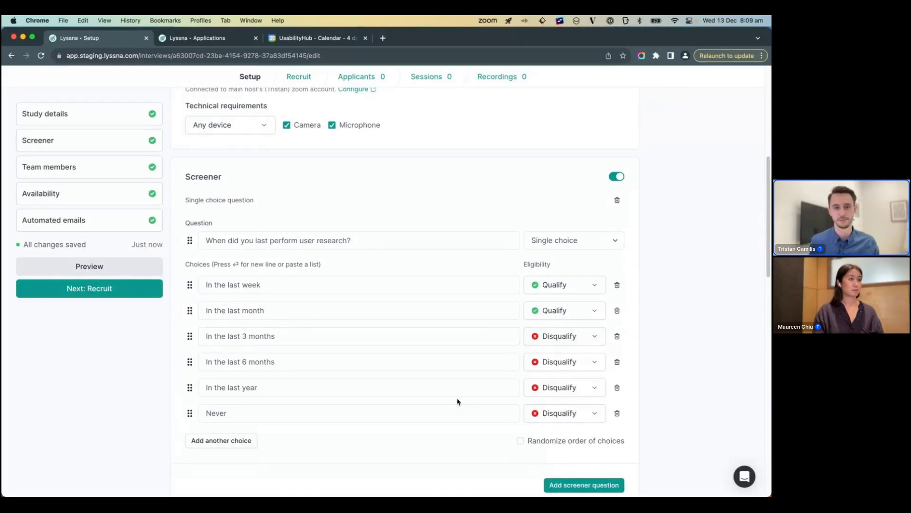
pyautogui.scroll(-1, 651, 254)
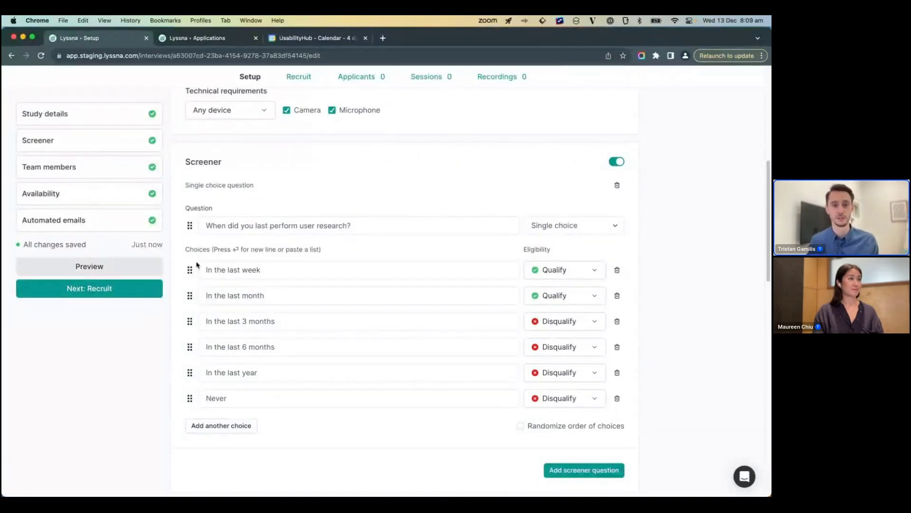
pyautogui.click(427, 209)
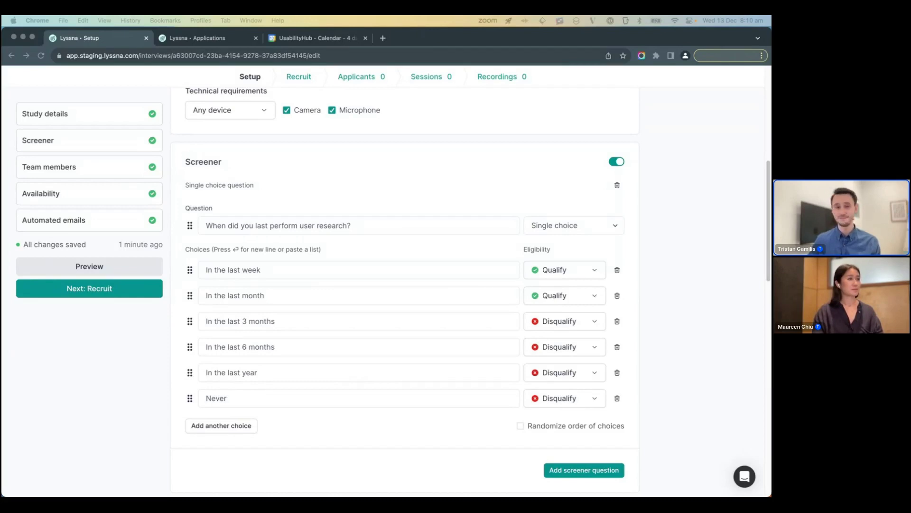
# Step: Add a second screener question reading "Do you use Lyssna for user research?"
pyautogui.click(699, 173)
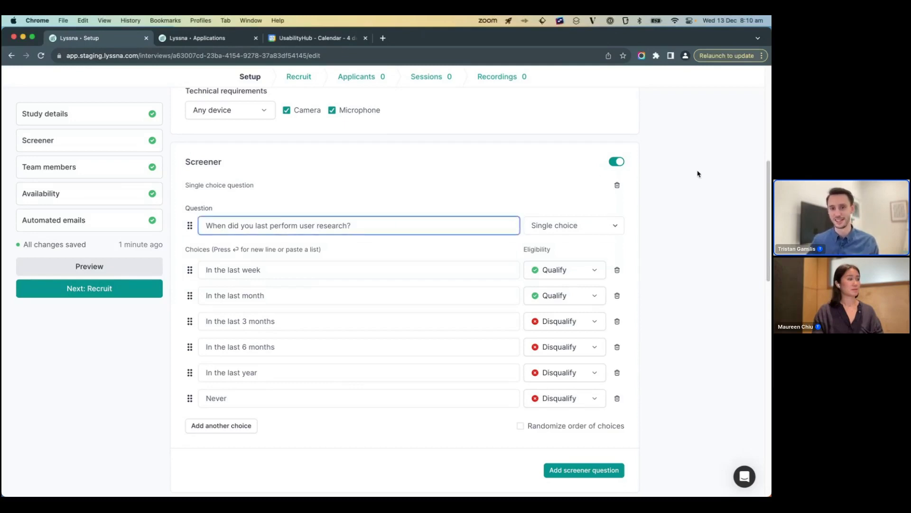
pyautogui.click(699, 173)
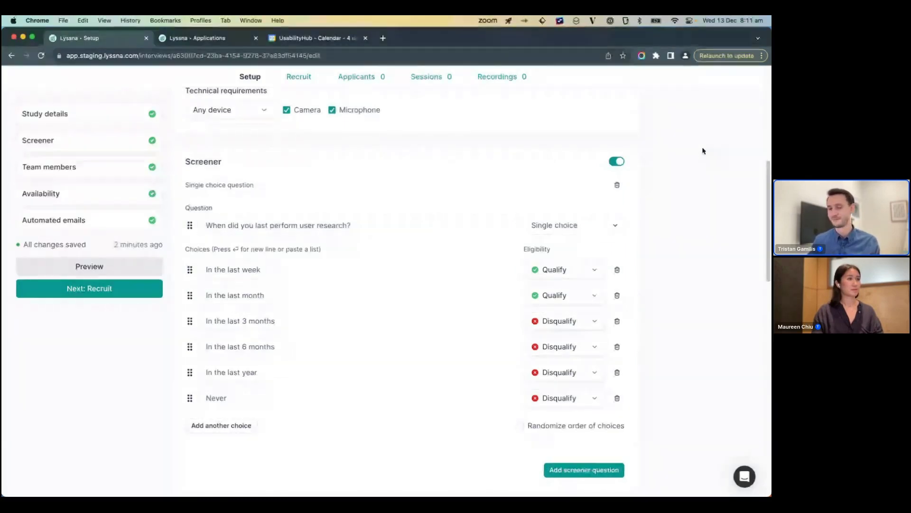
pyautogui.scroll(-3, 708, 155)
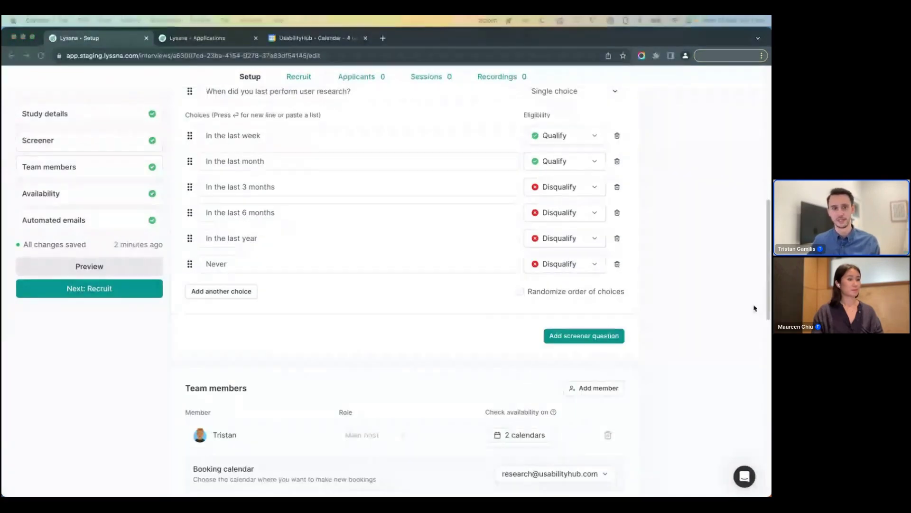
pyautogui.click(555, 335)
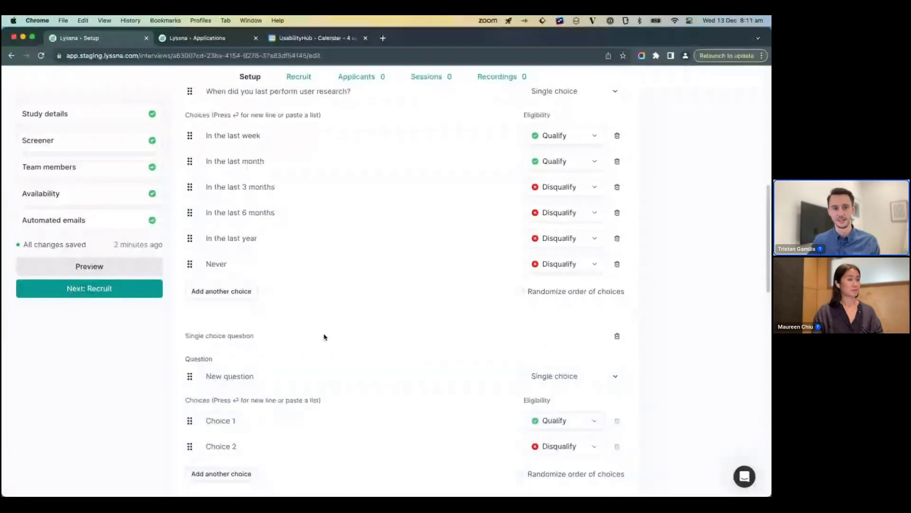
pyautogui.tripleClick(295, 377)
pyautogui.write('Do you use Lyssna for user research?')
pyautogui.scroll(-1, 371, 285)
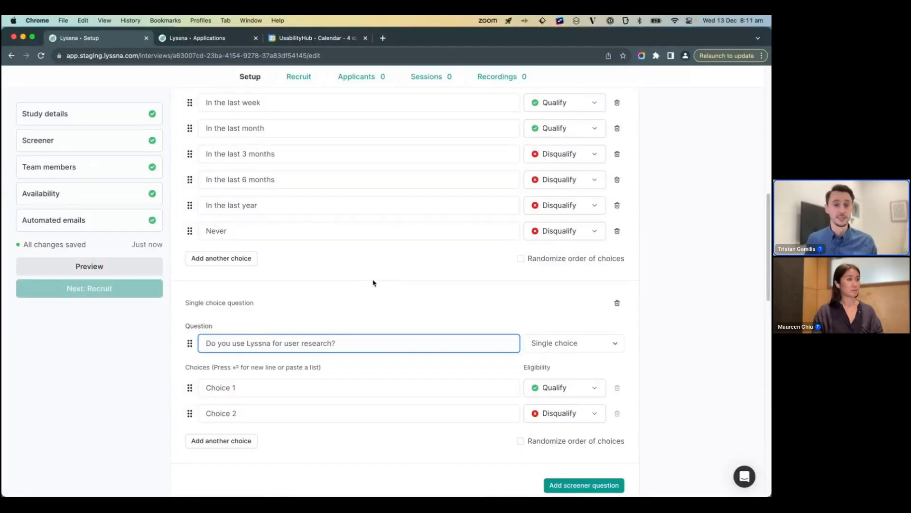
# Step: Fill the second screener question's choices with Yes and No, and set the eligibility of "No" to Qualify
pyautogui.scroll(-4, 409, 258)
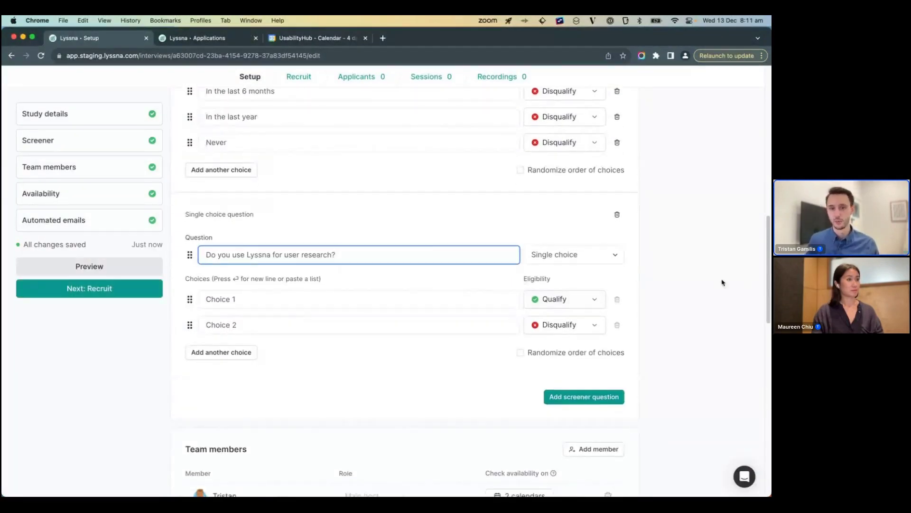
pyautogui.doubleClick(207, 301)
pyautogui.press('cmd+a')
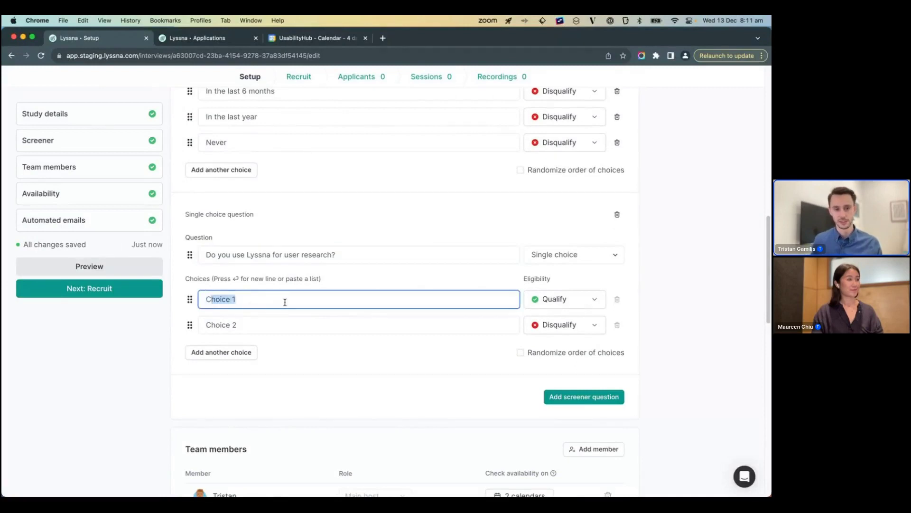
pyautogui.write('Yes')
pyautogui.press('Tab')
pyautogui.press('Tab')
pyautogui.press('Tab')
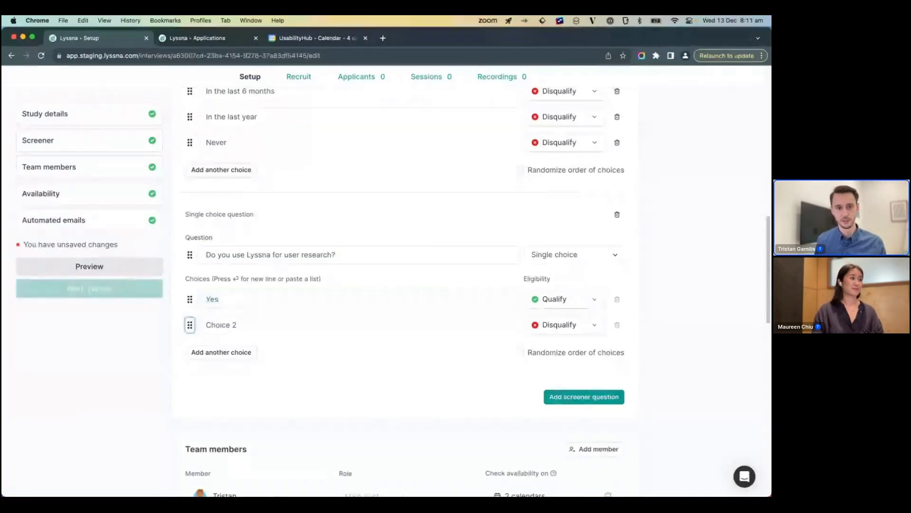
pyautogui.write('No')
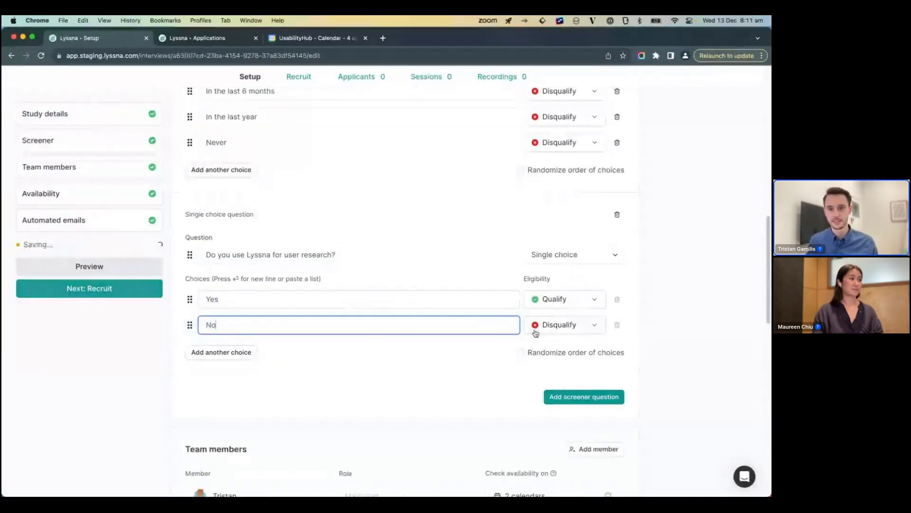
pyautogui.click(565, 325)
pyautogui.click(551, 346)
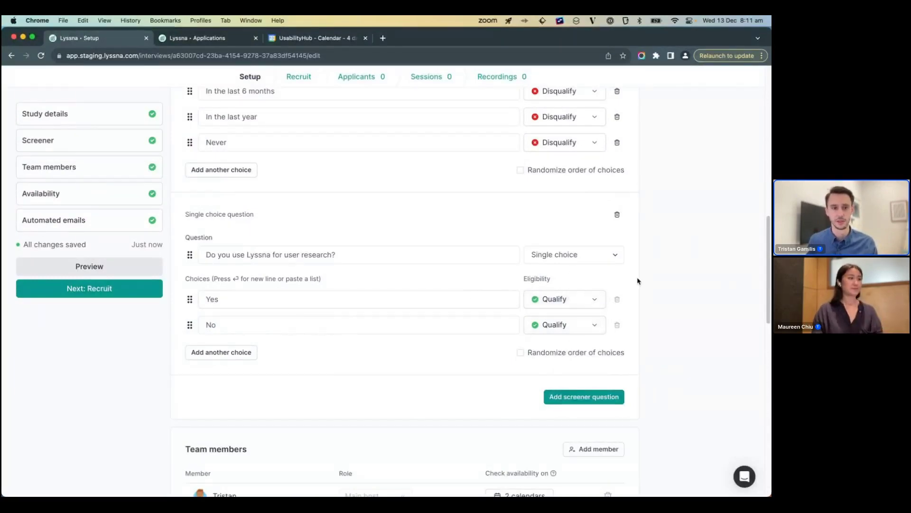
# Step: Add a Long text screener question reading "Please tell us about the type of user research you perform most often"
pyautogui.scroll(-2, 641, 278)
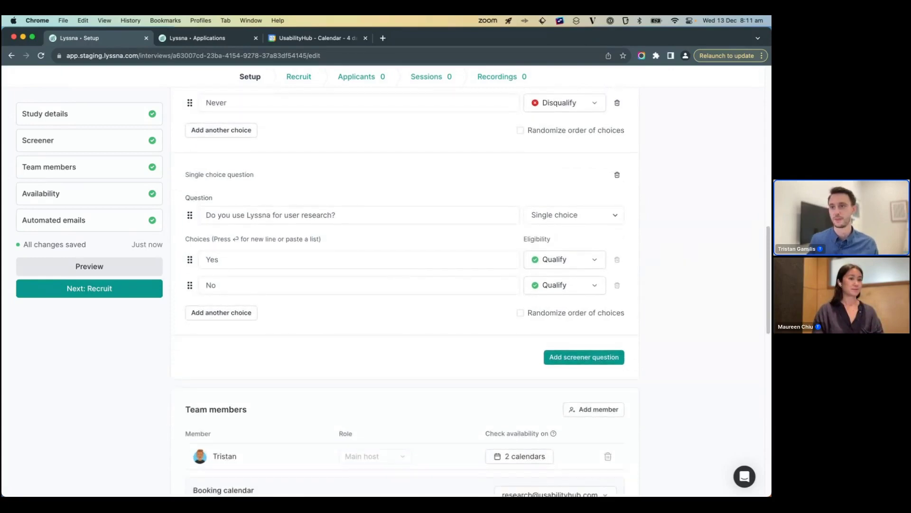
pyautogui.click(617, 360)
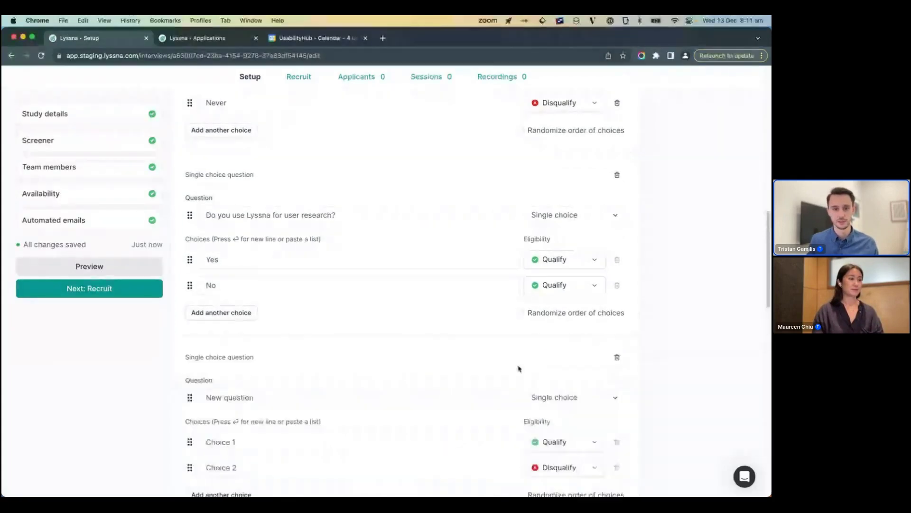
pyautogui.click(330, 395)
pyautogui.write('Please tell us about the type of user research you perform most often')
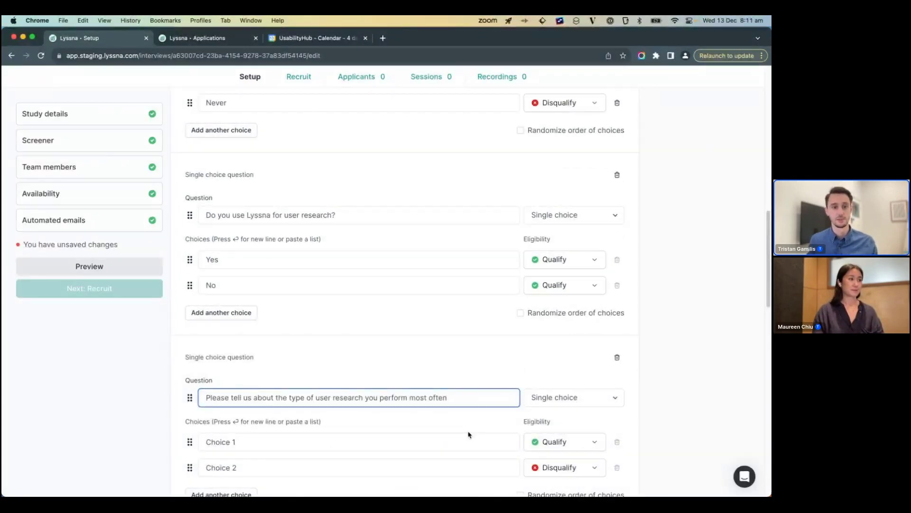
pyautogui.click(563, 404)
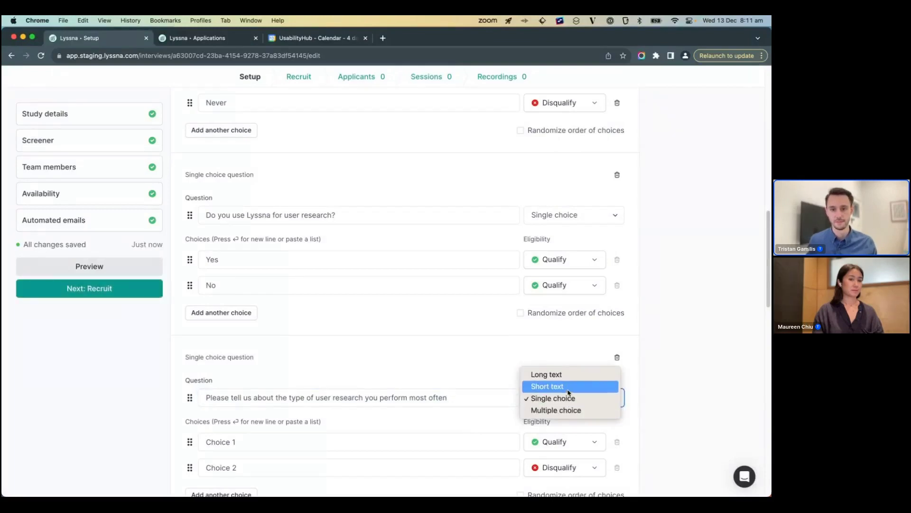
pyautogui.click(548, 375)
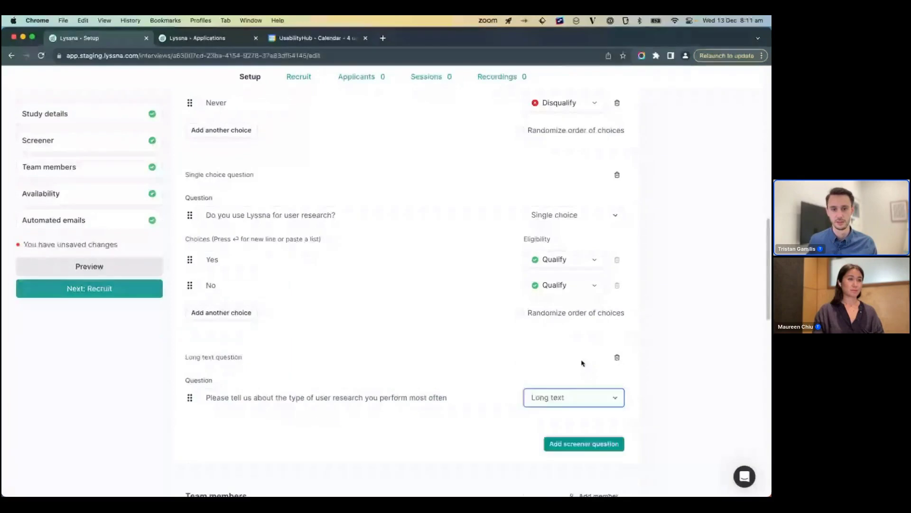
# Step: Add a Short text screener question reading "What is your current job title?"
pyautogui.scroll(-3, 539, 345)
pyautogui.click(565, 355)
pyautogui.scroll(-2, 631, 336)
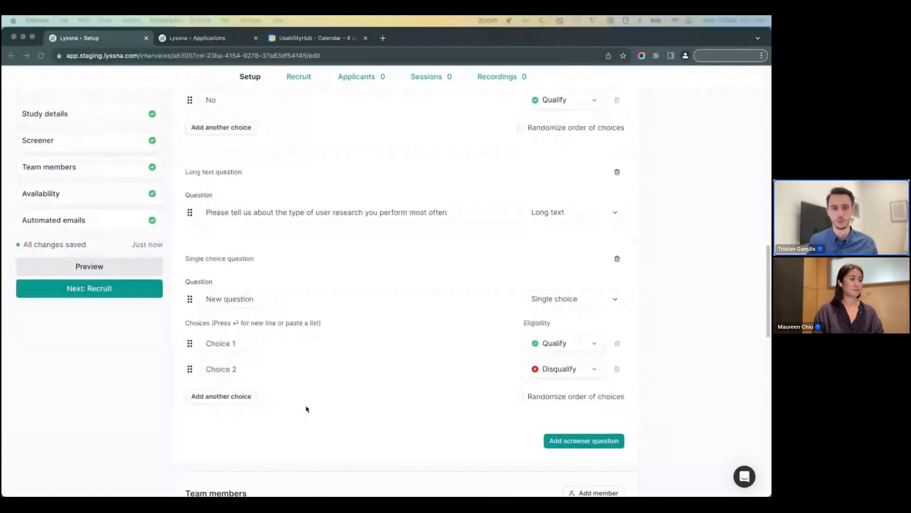
pyautogui.click(321, 299)
pyautogui.write('What is your current job title?')
pyautogui.click(550, 299)
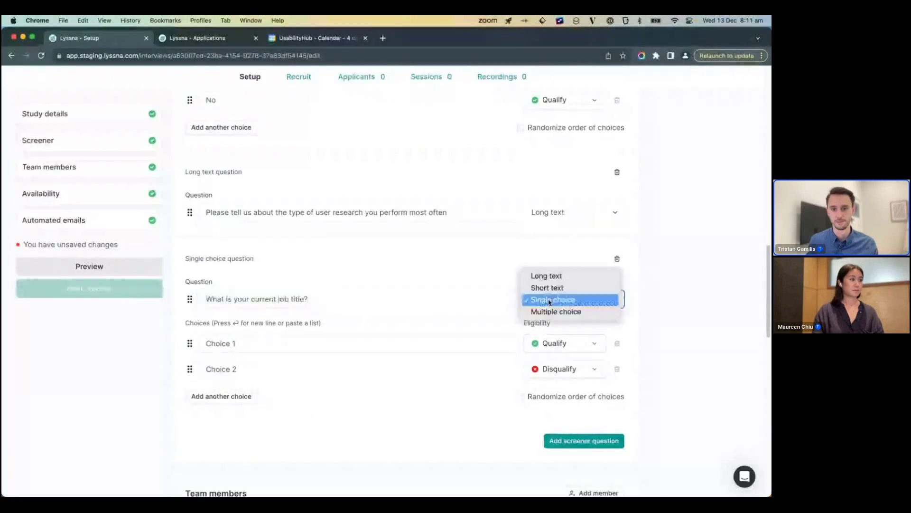
pyautogui.click(547, 288)
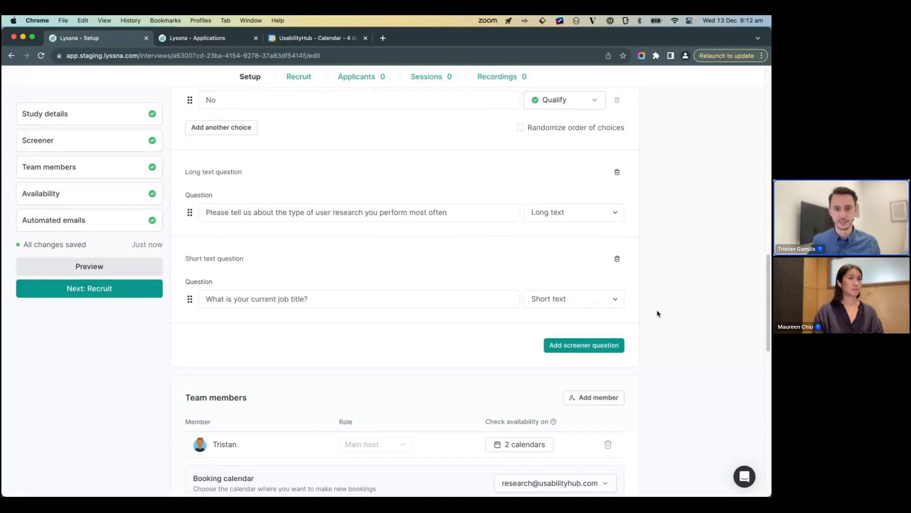
# Step: Add a second team member to the study as co-host
pyautogui.scroll(-1, 664, 299)
pyautogui.scroll(-5, 667, 296)
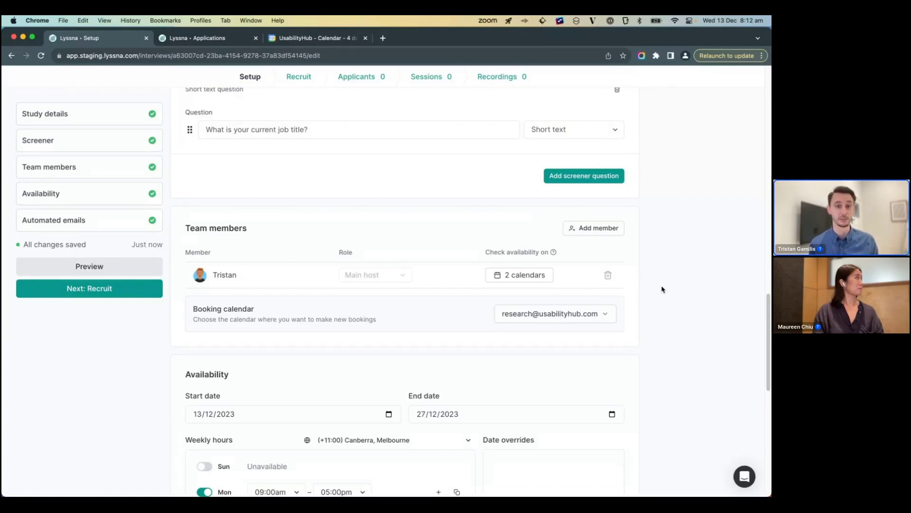
pyautogui.click(594, 228)
pyautogui.click(595, 255)
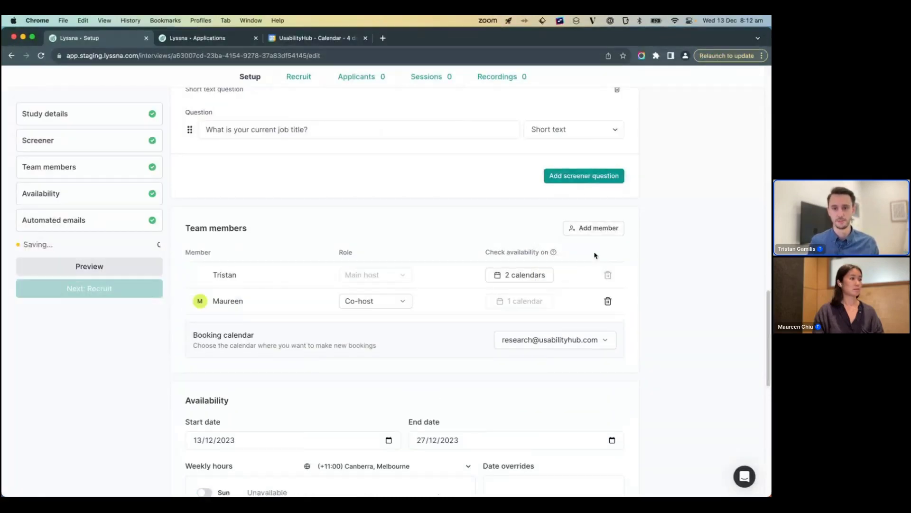
# Step: Review which Google calendars are checked for conflicts for the main host
pyautogui.scroll(-1, 523, 260)
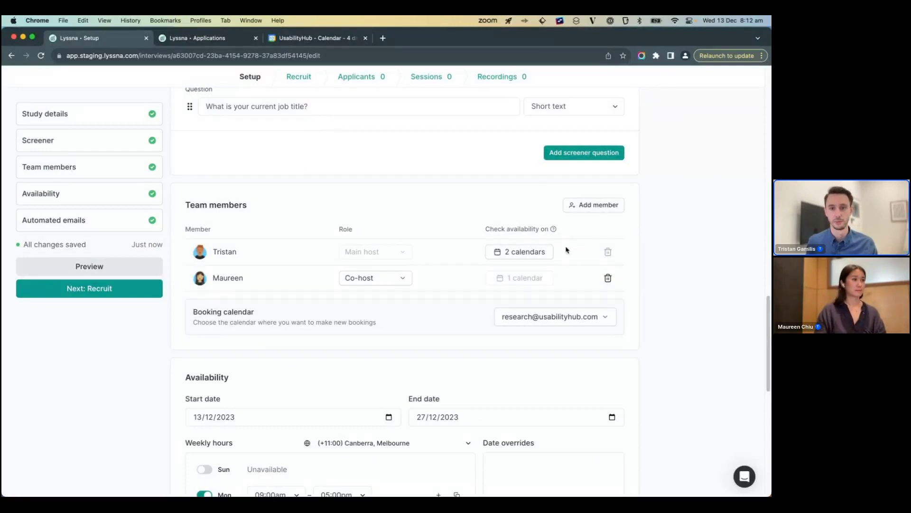
pyautogui.click(535, 256)
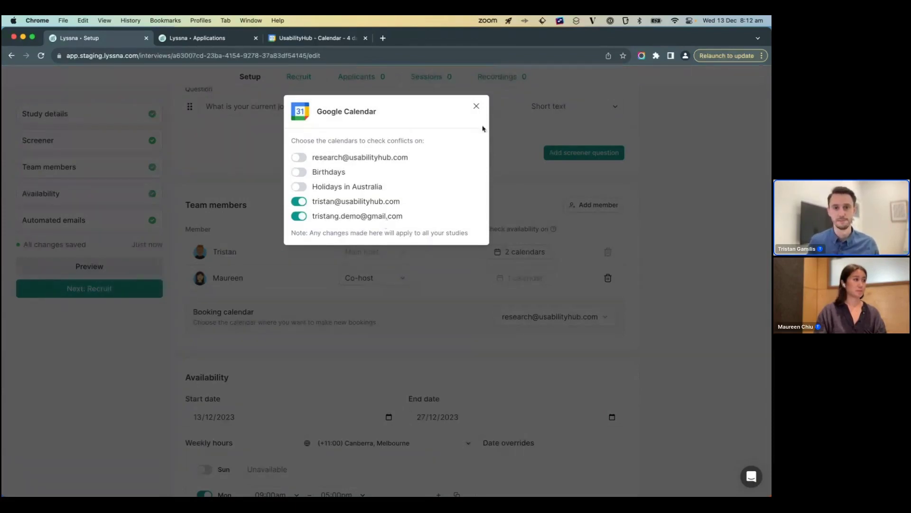
pyautogui.click(479, 110)
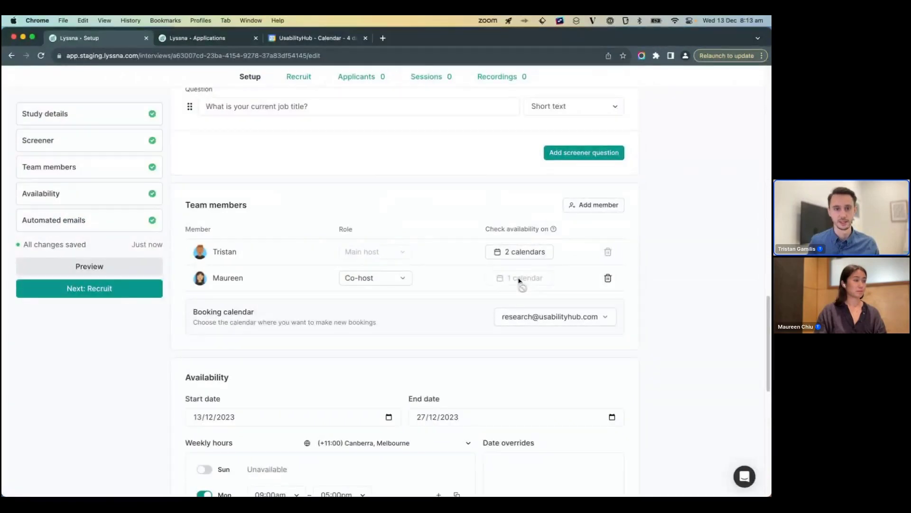
# Step: Try making Monday unavailable in the weekly hours, and make it available again
pyautogui.scroll(-1, 521, 275)
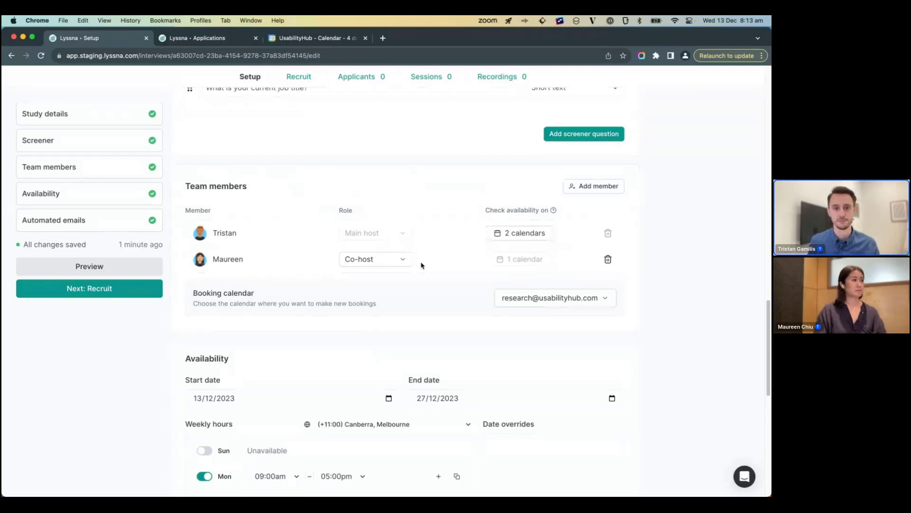
pyautogui.scroll(-5, 421, 264)
pyautogui.scroll(1, 721, 248)
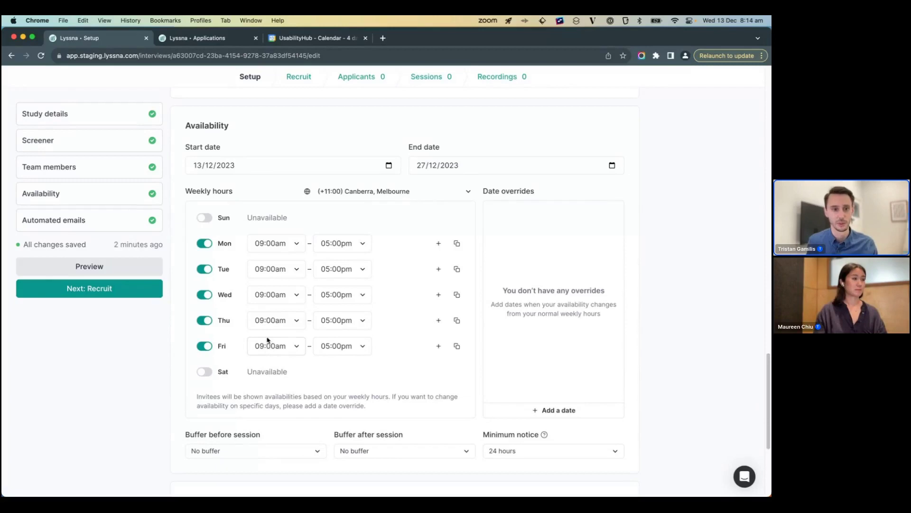
pyautogui.click(205, 244)
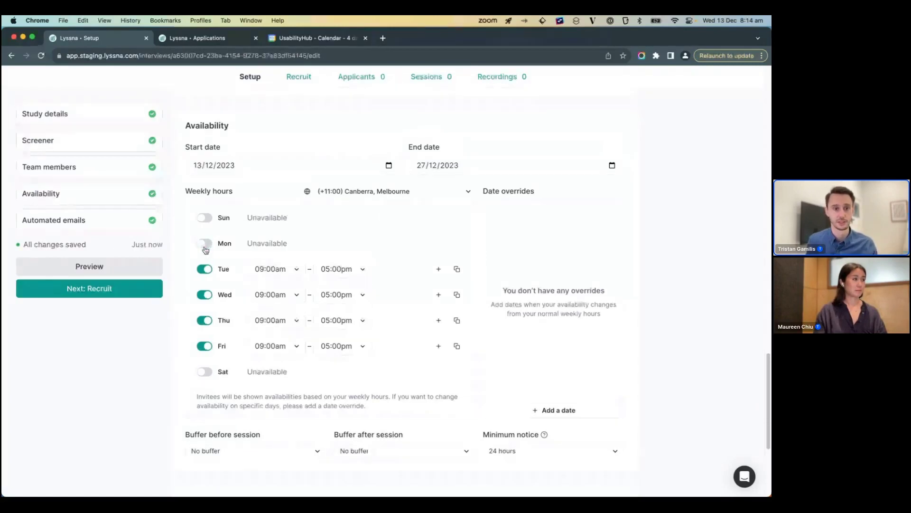
pyautogui.click(205, 245)
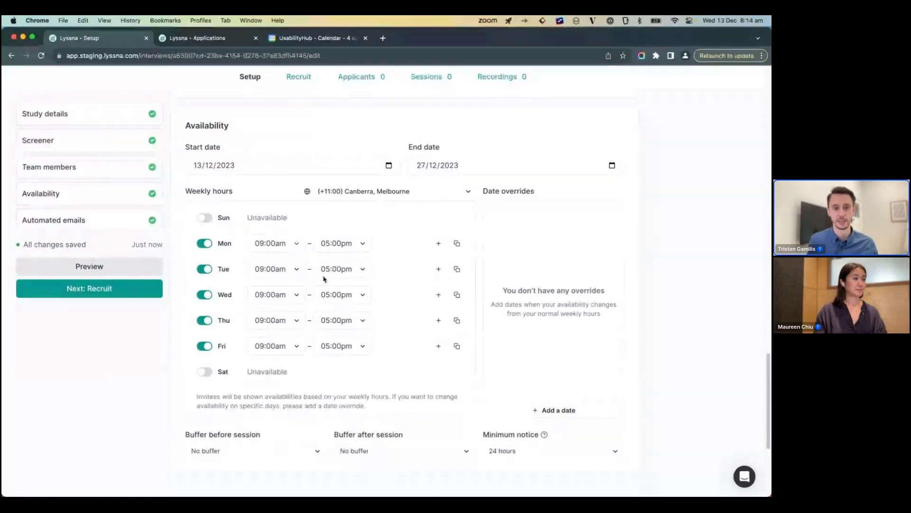
# Step: Add a date override for Monday 18 December 2023 with availability from 12:00pm to 05:00pm
pyautogui.click(558, 411)
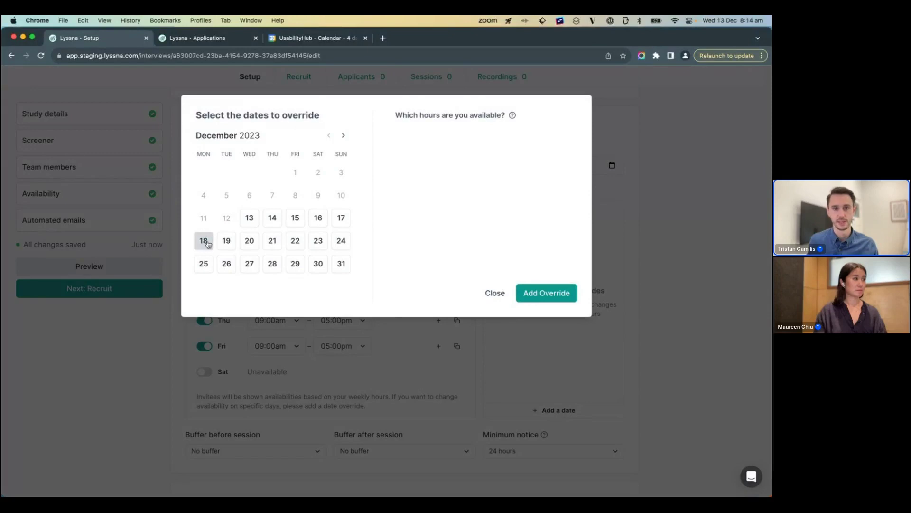
pyautogui.click(207, 246)
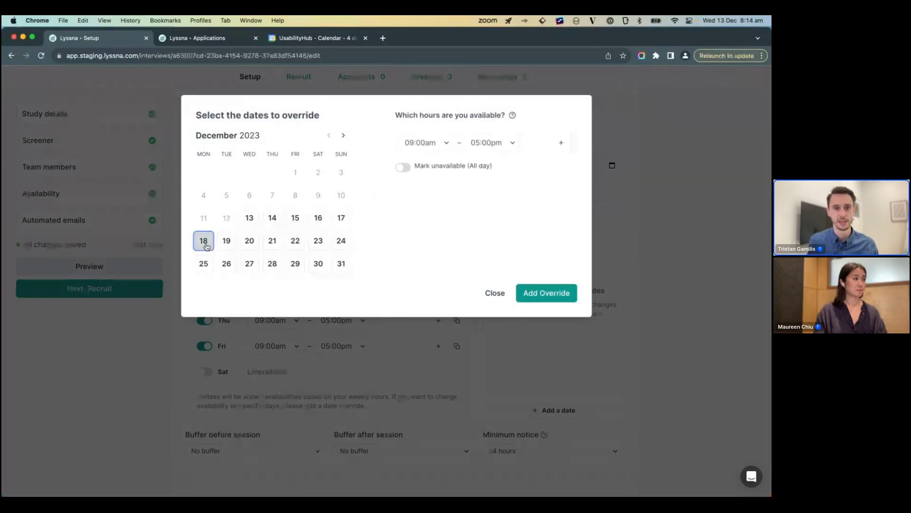
pyautogui.click(446, 145)
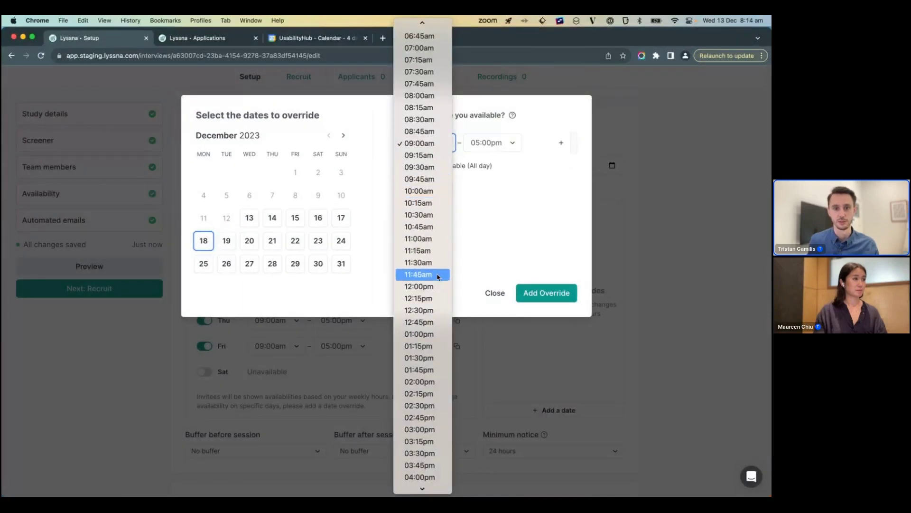
pyautogui.click(434, 287)
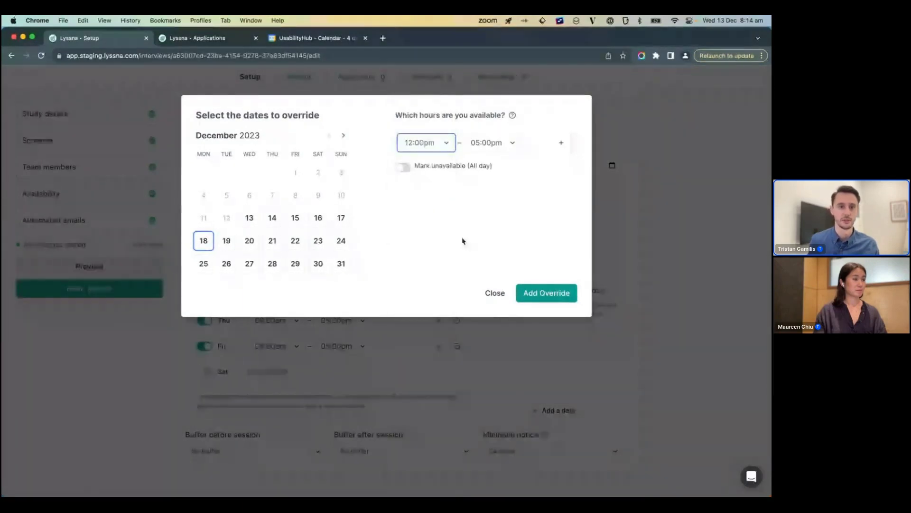
pyautogui.click(558, 295)
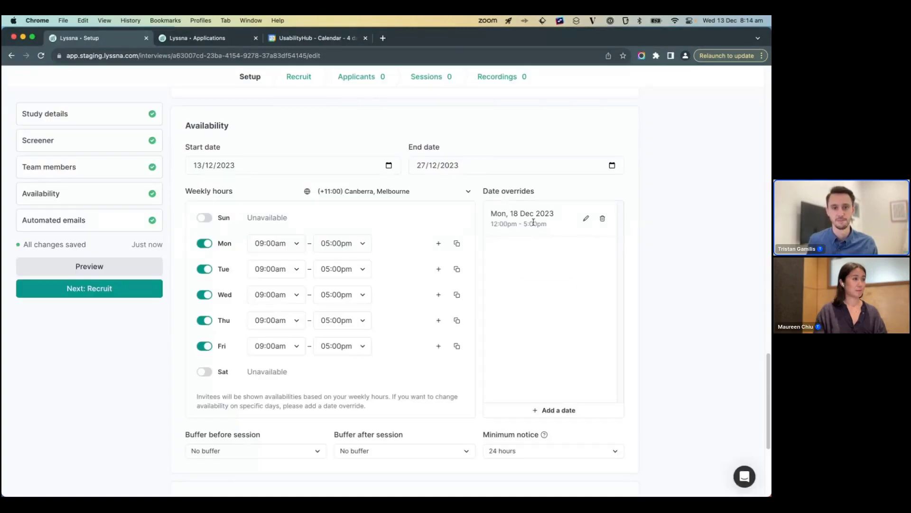
# Step: Set the buffers before and after each session to 10 min
pyautogui.scroll(-2, 285, 319)
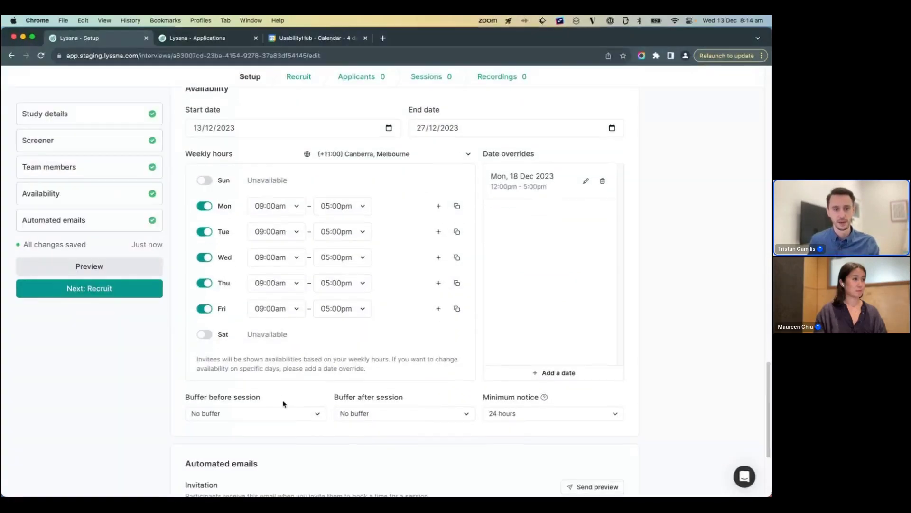
pyautogui.click(289, 415)
pyautogui.click(291, 435)
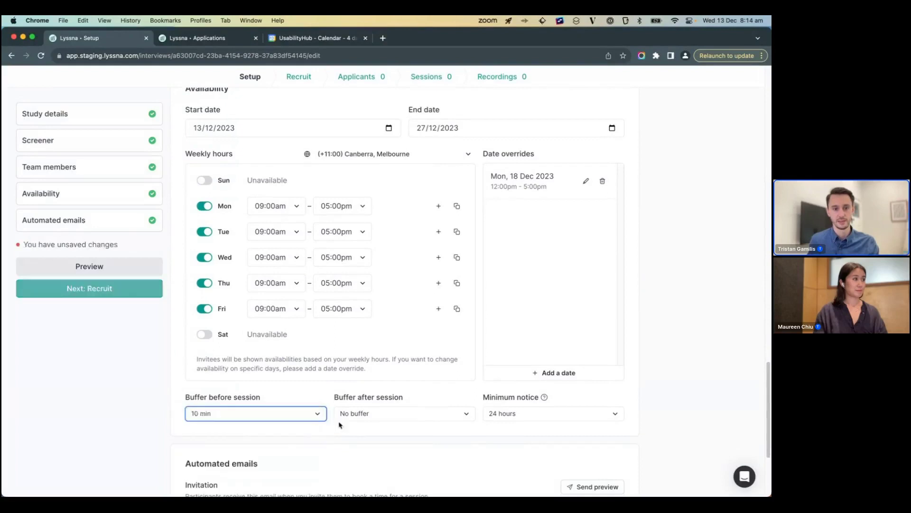
pyautogui.click(353, 417)
pyautogui.click(350, 433)
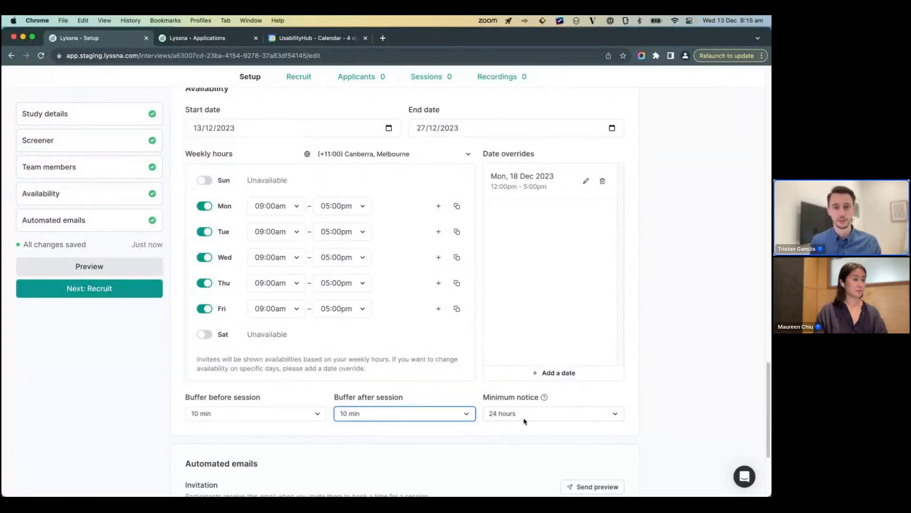
# Step: Review the automated emails participants receive, including the confirmation and reminder emails
pyautogui.click(646, 417)
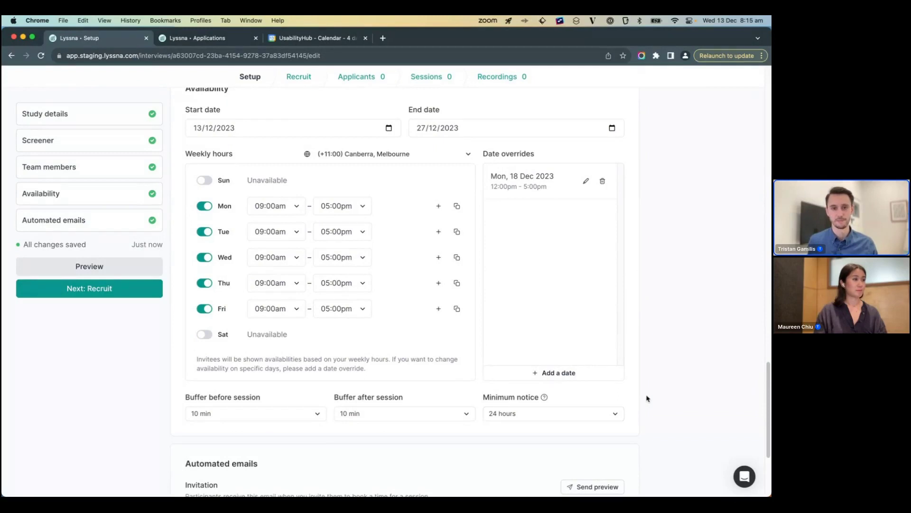
pyautogui.scroll(-3, 648, 398)
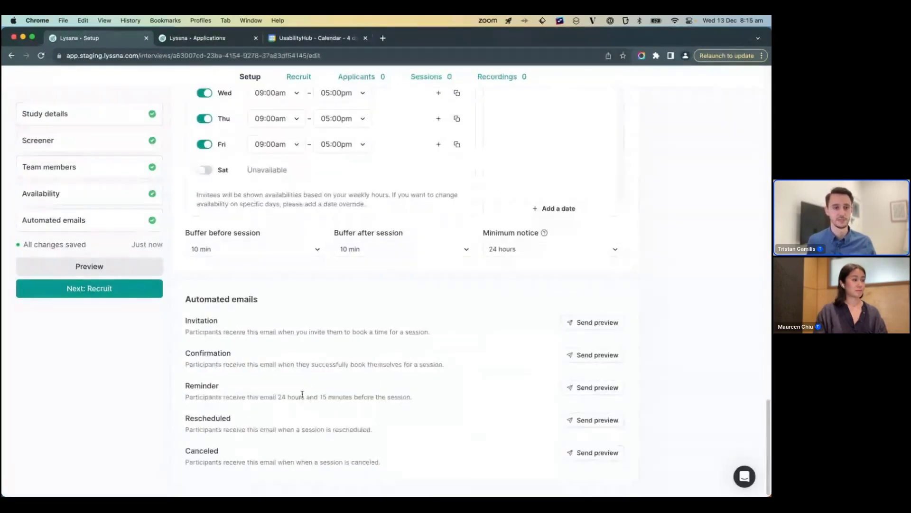
pyautogui.doubleClick(211, 354)
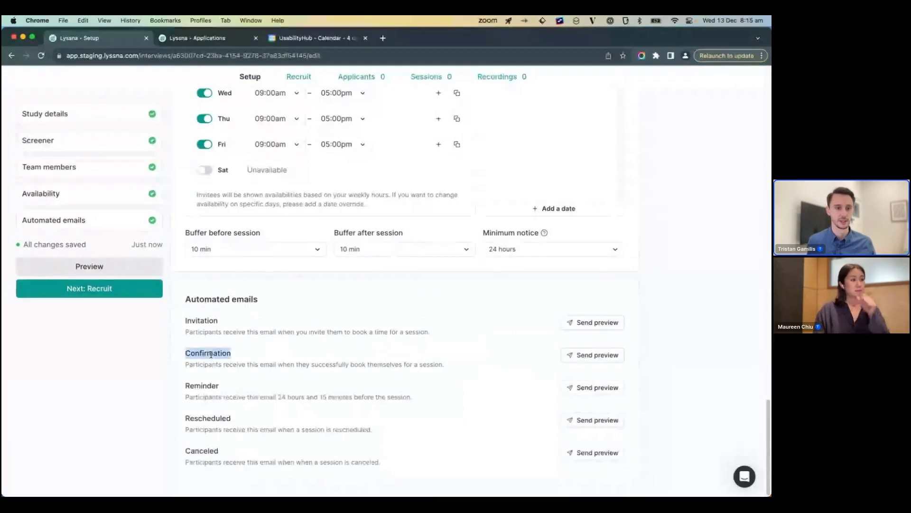
pyautogui.doubleClick(211, 385)
pyautogui.click(261, 395)
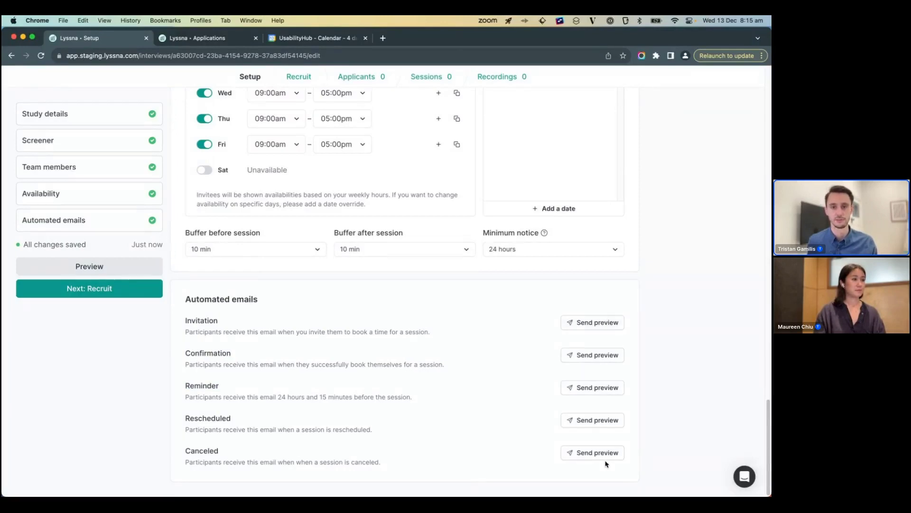
# Step: Proceed from the study setup to recruitment and create a link for recruiting participants from your own network
pyautogui.scroll(15, 657, 390)
pyautogui.scroll(8, 657, 391)
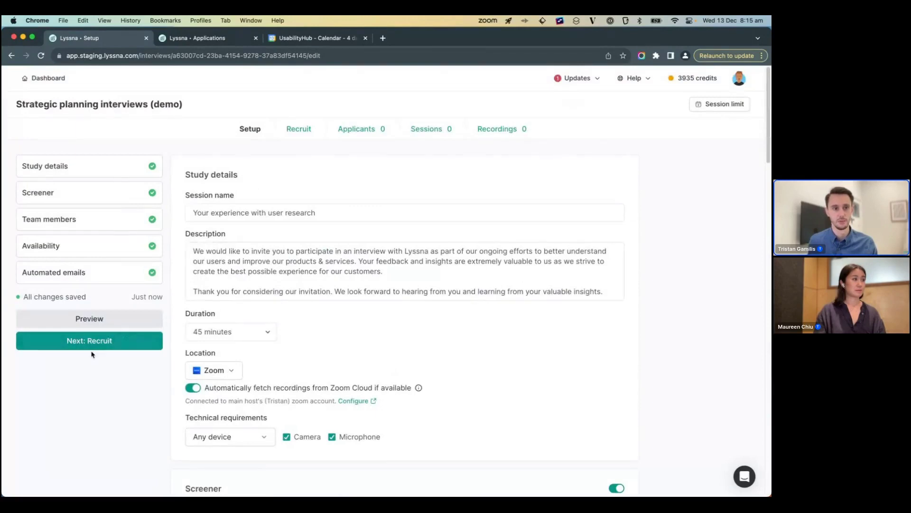
pyautogui.click(96, 348)
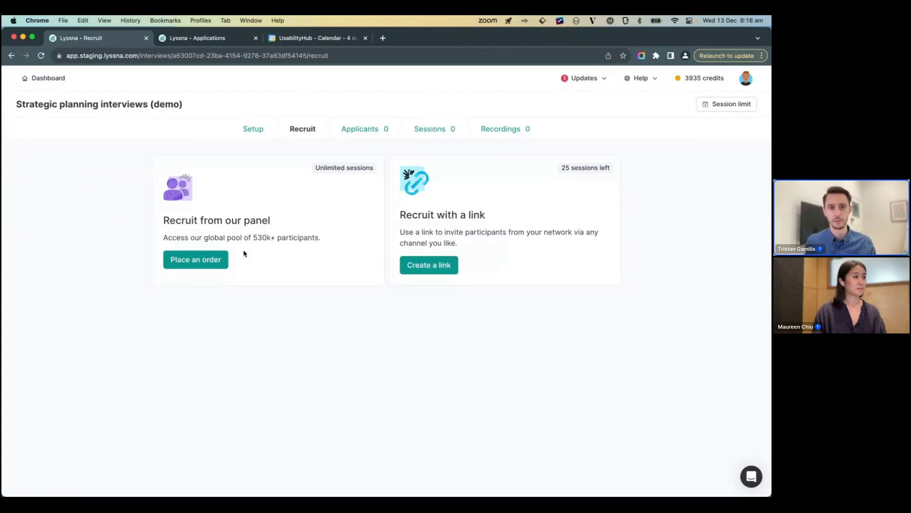
pyautogui.click(452, 267)
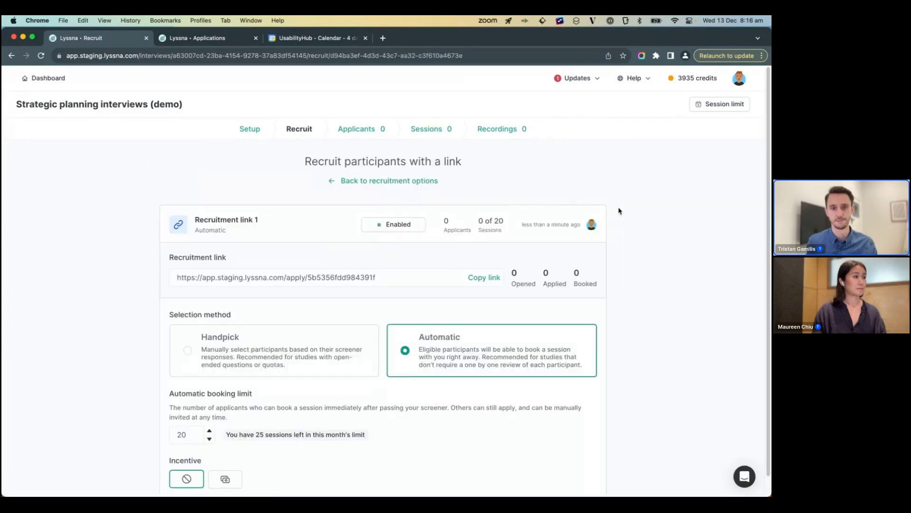
# Step: Set the recruitment link's automatic booking limit to 6
pyautogui.scroll(-1, 620, 211)
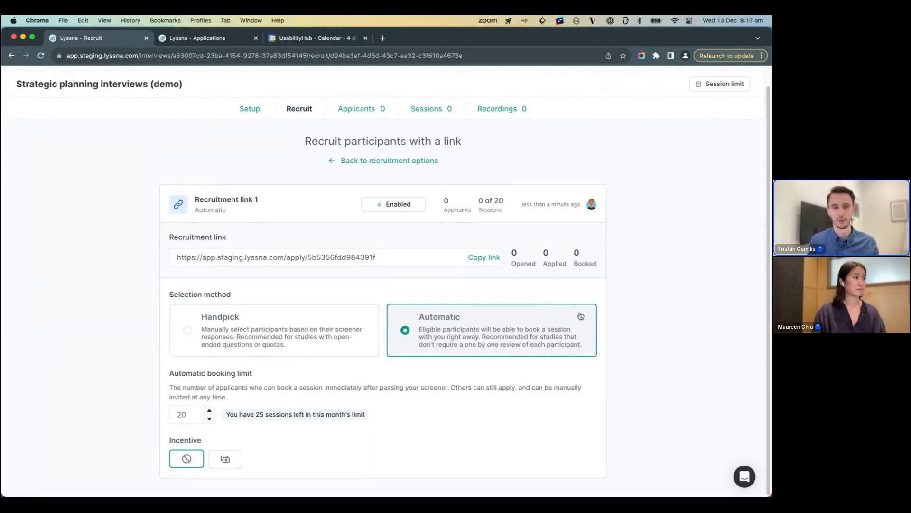
pyautogui.press('Tab')
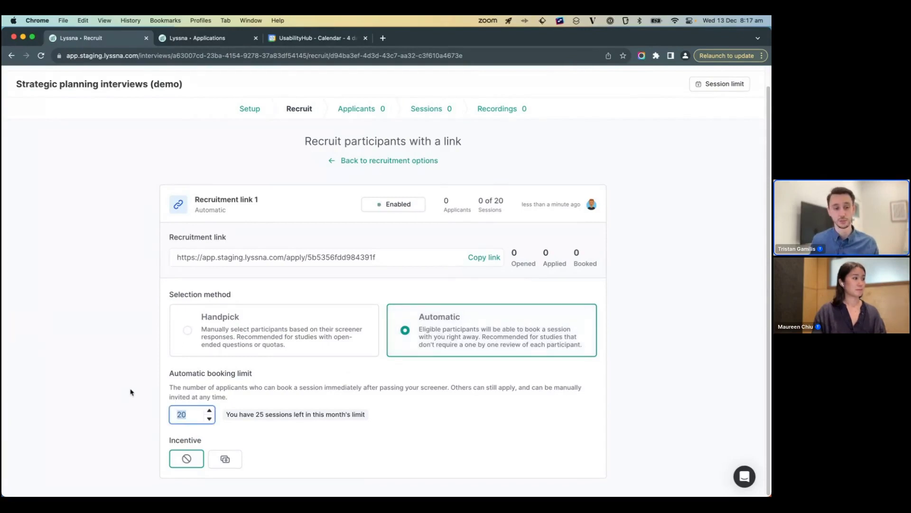
pyautogui.write('6')
pyautogui.click(141, 390)
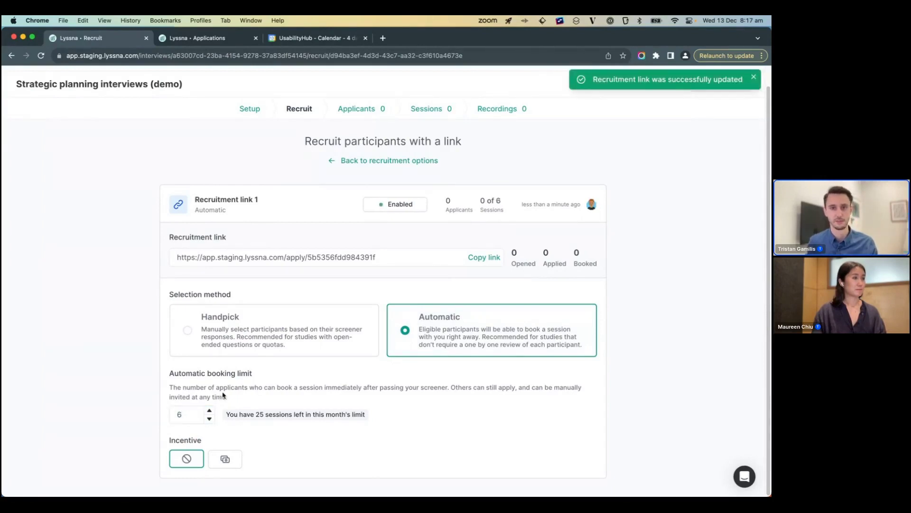
# Step: Add the custom incentive "$50 Amazon gift card" to the recruitment link and copy the link
pyautogui.click(225, 459)
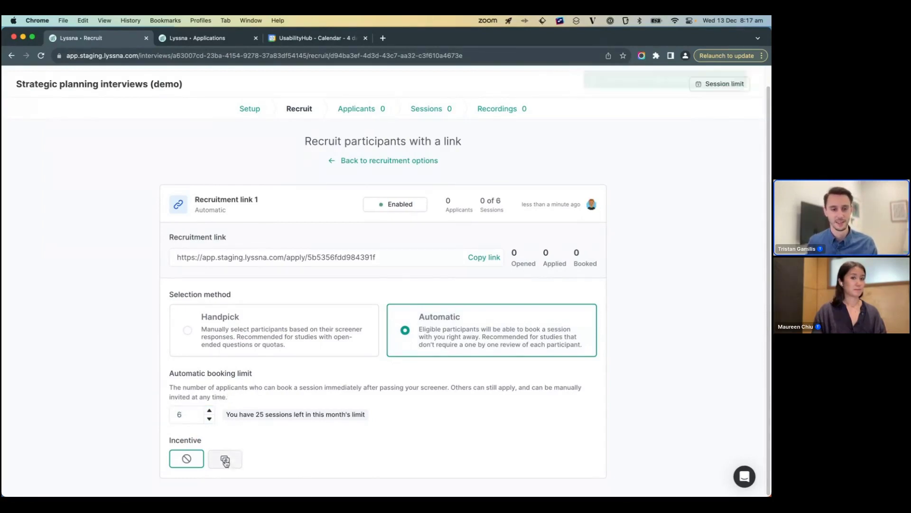
pyautogui.scroll(-1, 280, 413)
pyautogui.click(261, 454)
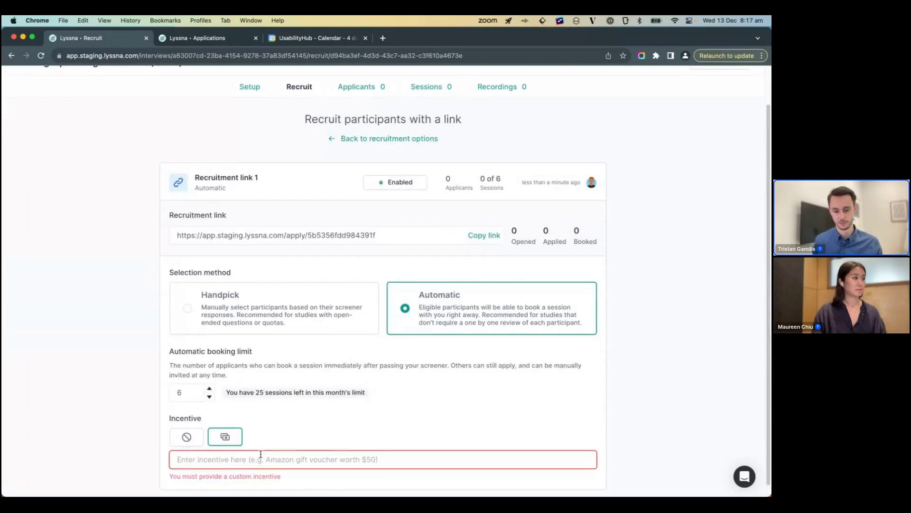
pyautogui.write('$50')
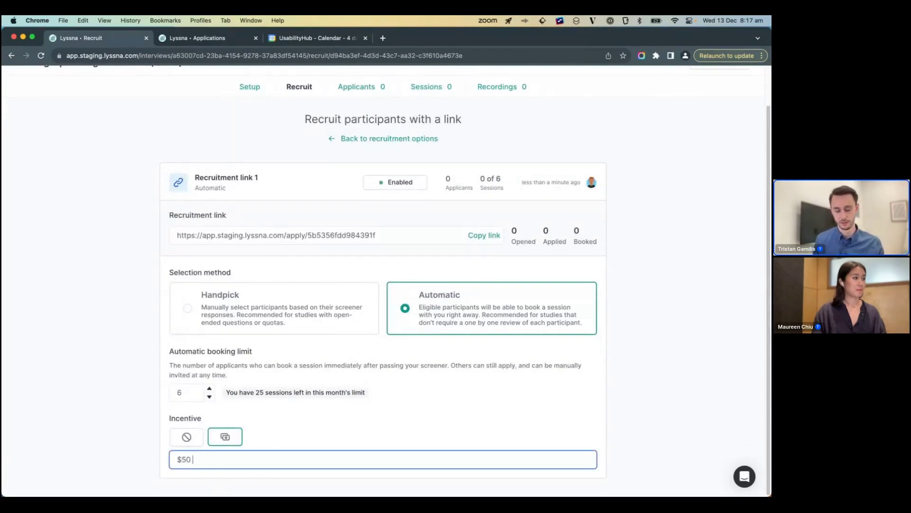
pyautogui.write(' Amazon ')
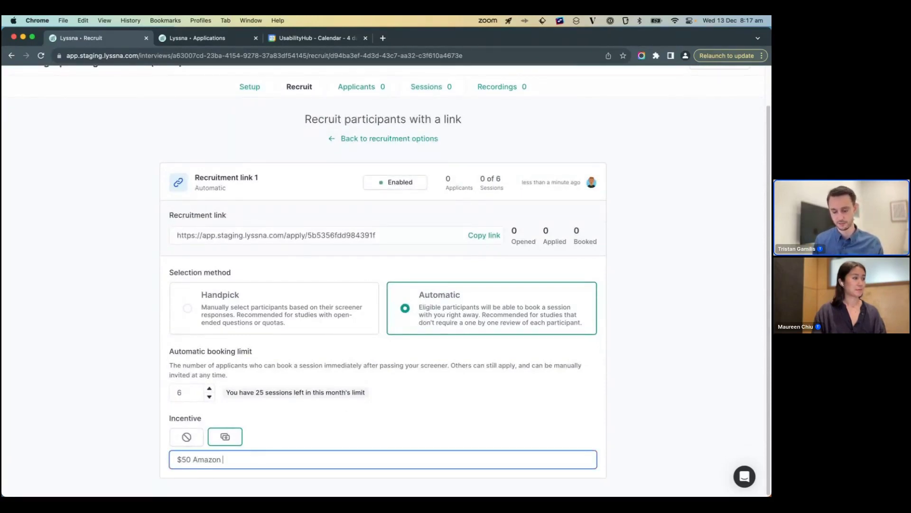
pyautogui.write('gift card')
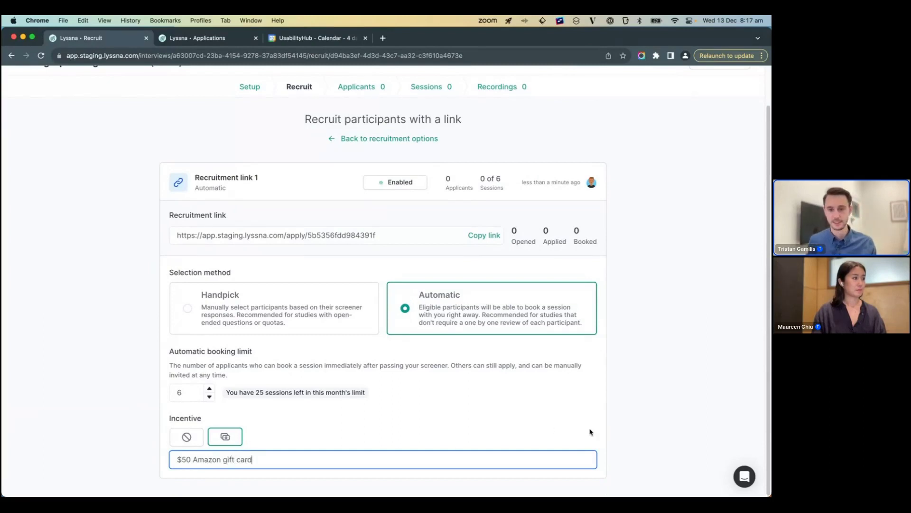
pyautogui.click(591, 432)
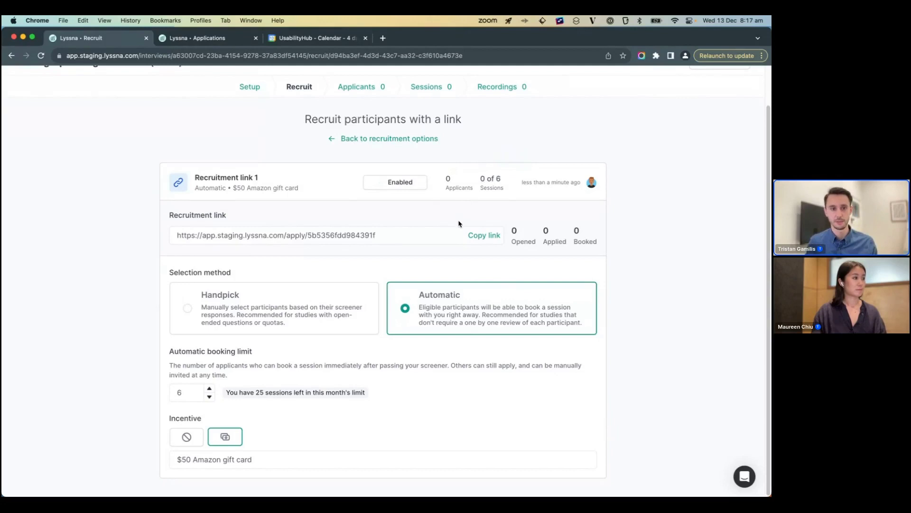
pyautogui.click(484, 236)
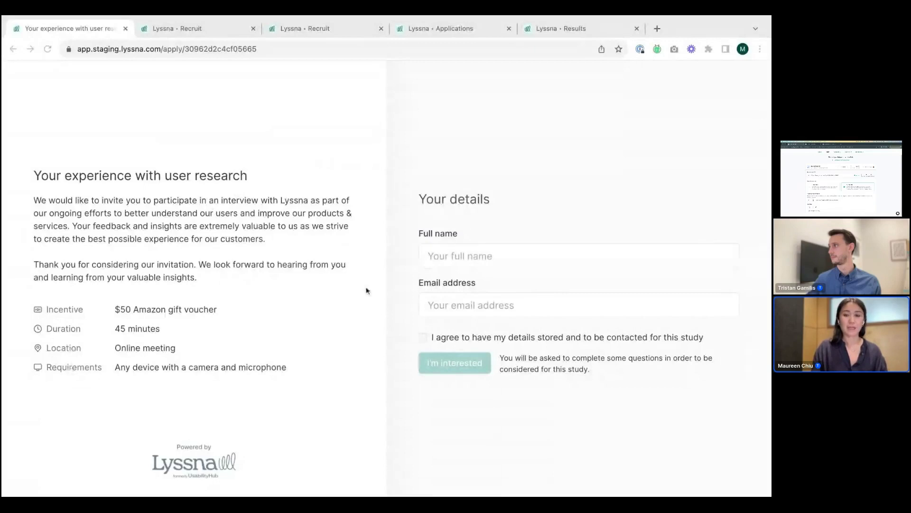
# Step: Enter the participant's full name in the application form and replace the suggested preferred name with a shorter one
pyautogui.click(469, 260)
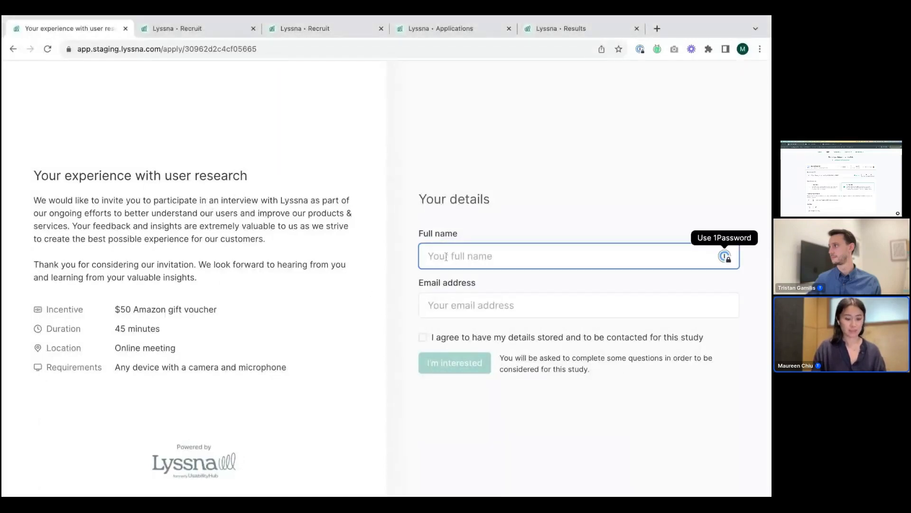
pyautogui.press('super+v')
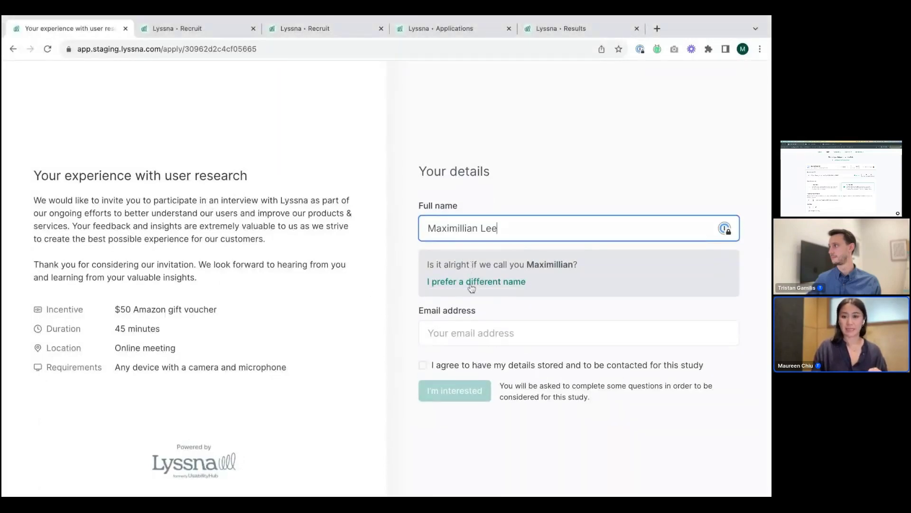
pyautogui.click(472, 282)
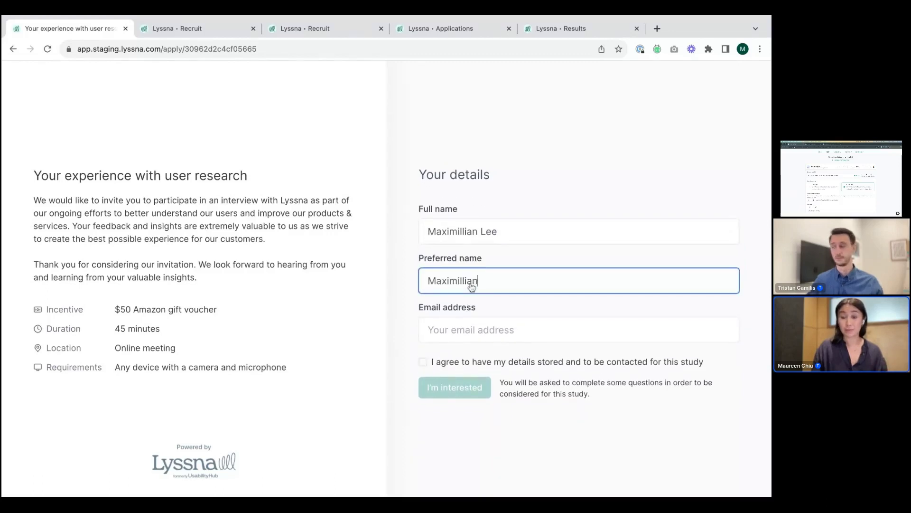
pyautogui.press('super+a')
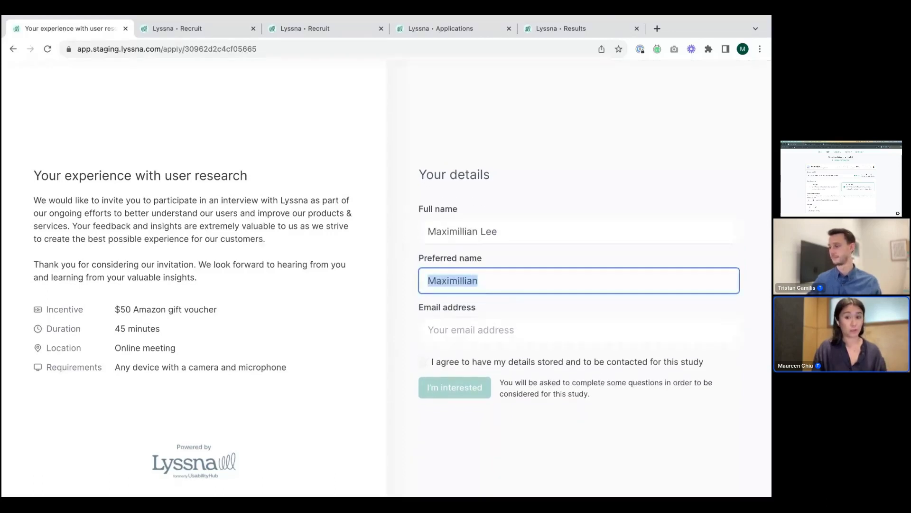
pyautogui.write('Max')
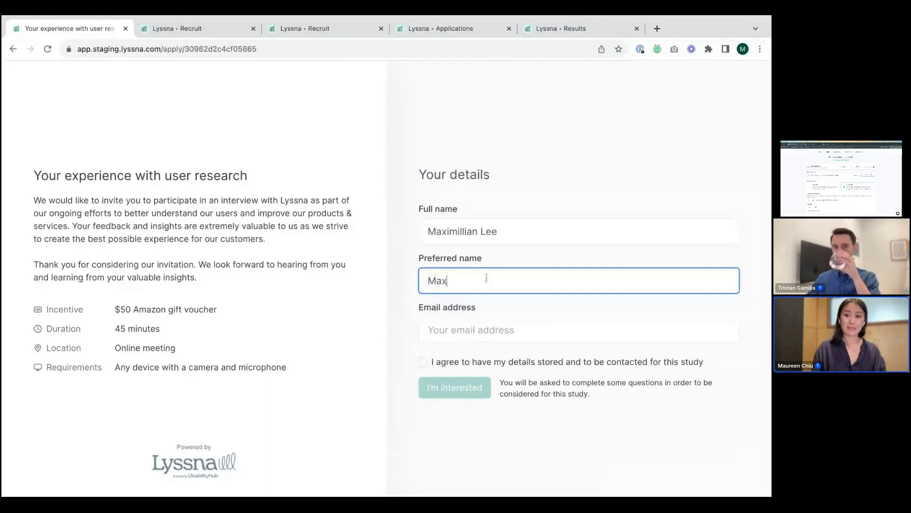
# Step: Fill in the participant's email address, agree to the storage of details and contact for the study, and submit the interest form
pyautogui.click(525, 333)
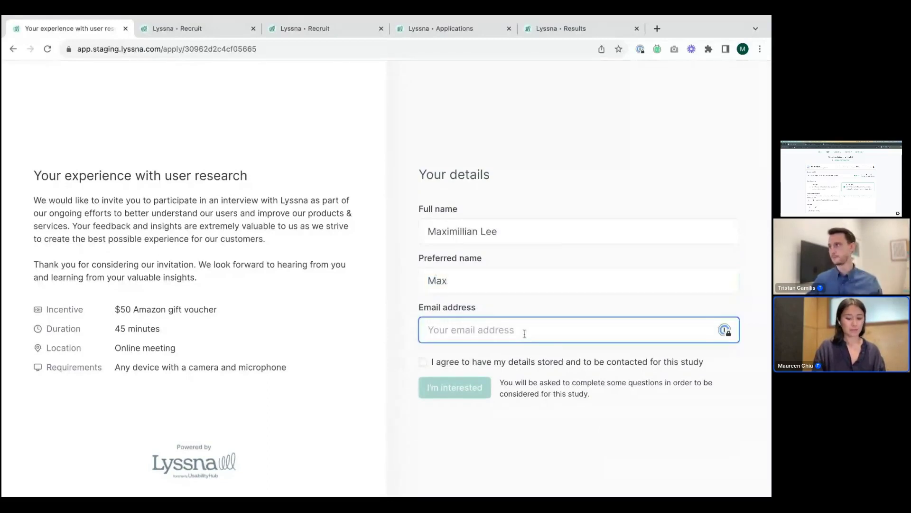
pyautogui.write('max@')
pyautogui.write('test123.com')
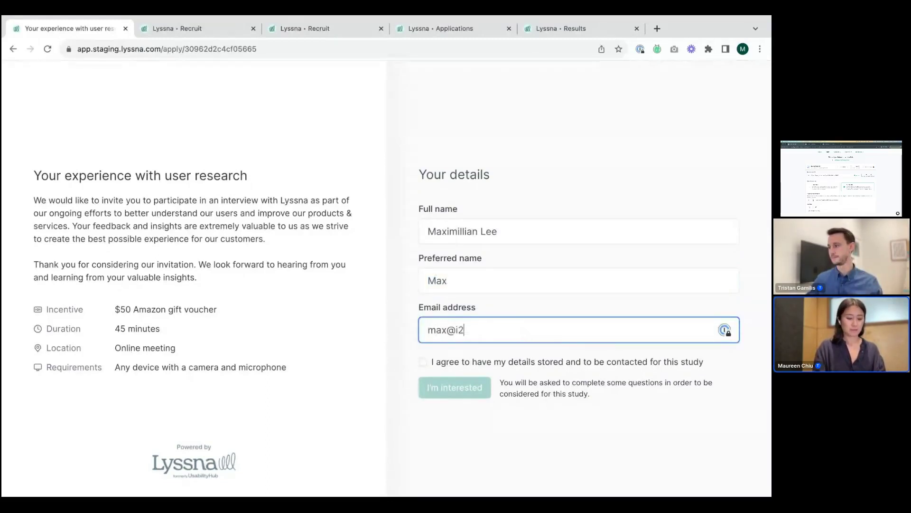
pyautogui.click(505, 367)
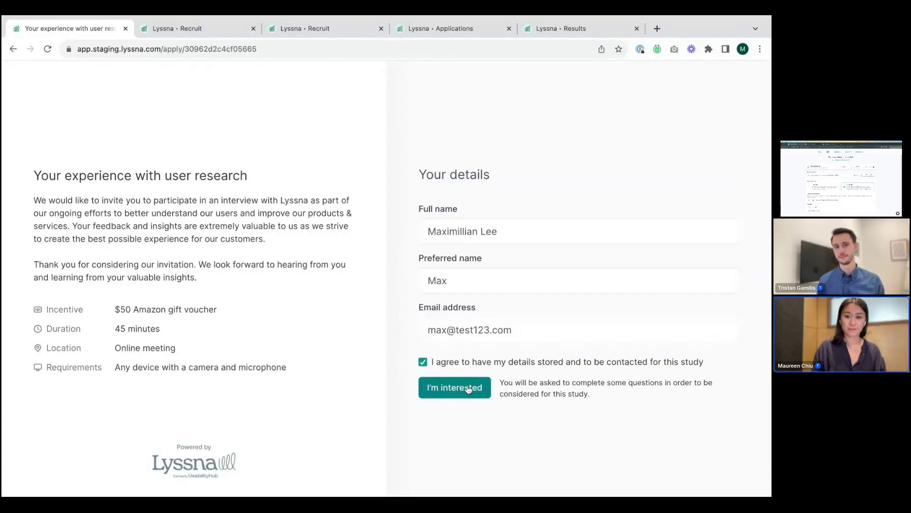
pyautogui.click(468, 389)
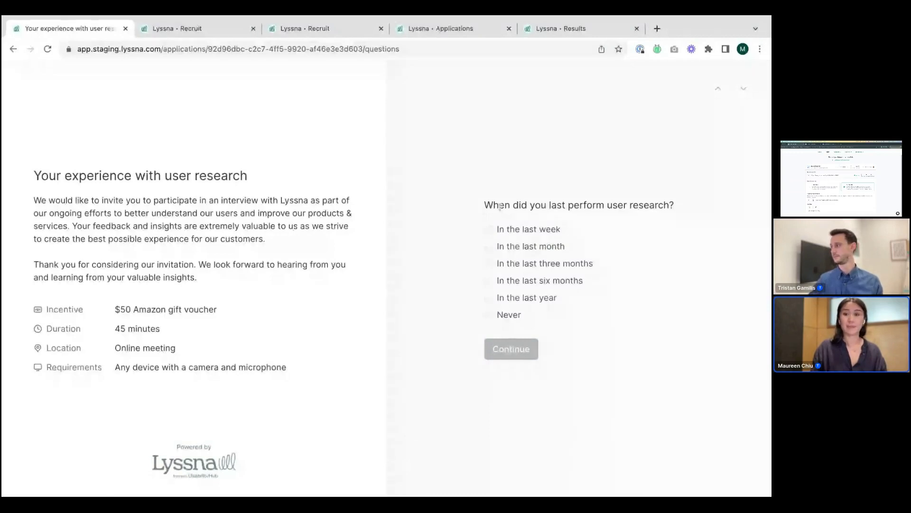
# Step: Answer the screener with "In the last week" for the last user research and "interviews" for the most frequent research type
pyautogui.click(493, 230)
pyautogui.click(506, 346)
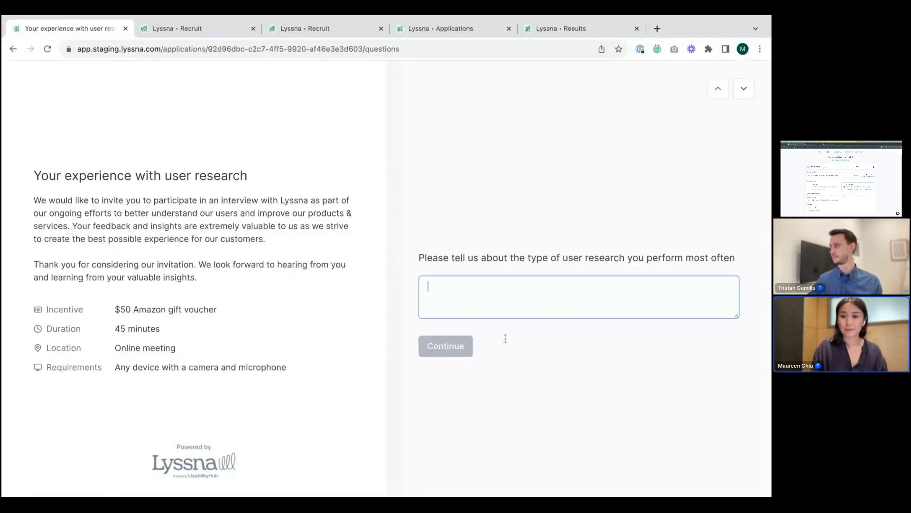
pyautogui.write('interviews')
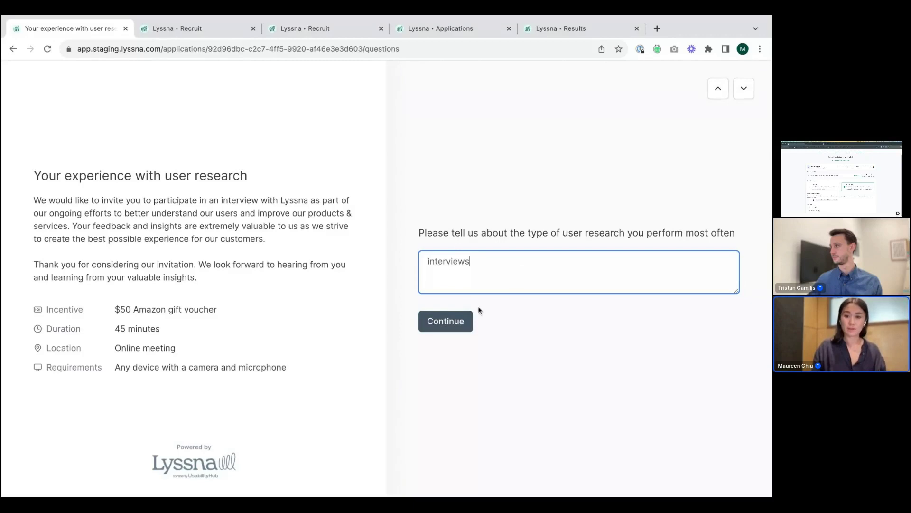
pyautogui.click(454, 319)
# Step: Answer Yes to using Lyssna for user research, give the job title "product manager", and continue to the session booking
pyautogui.click(508, 266)
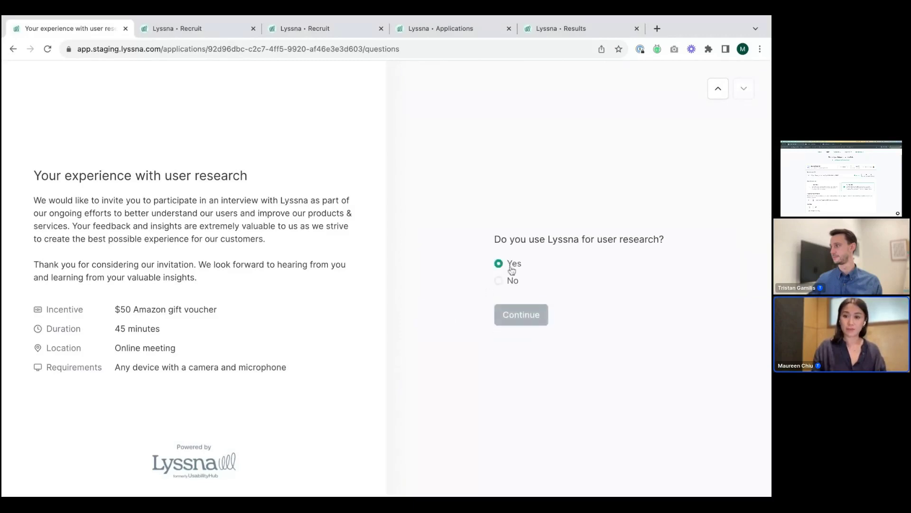
pyautogui.click(516, 312)
pyautogui.write('product')
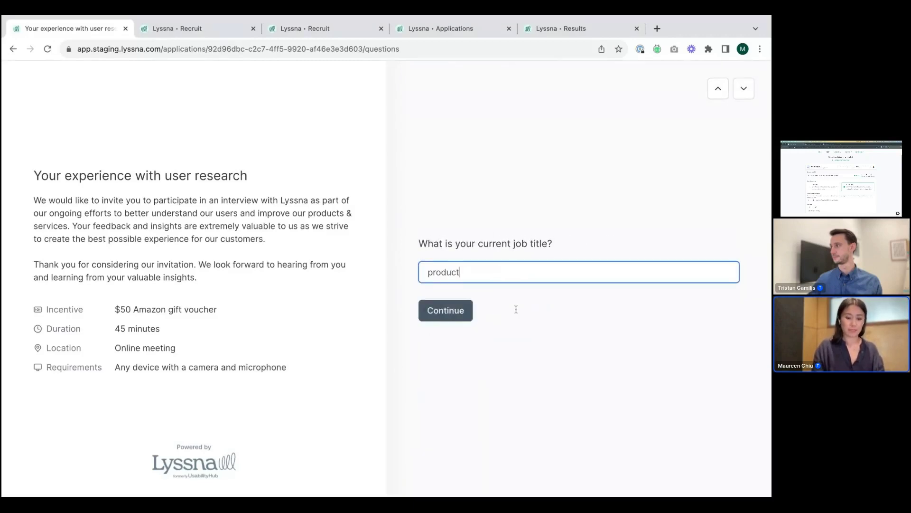
pyautogui.write(' manager')
pyautogui.click(441, 318)
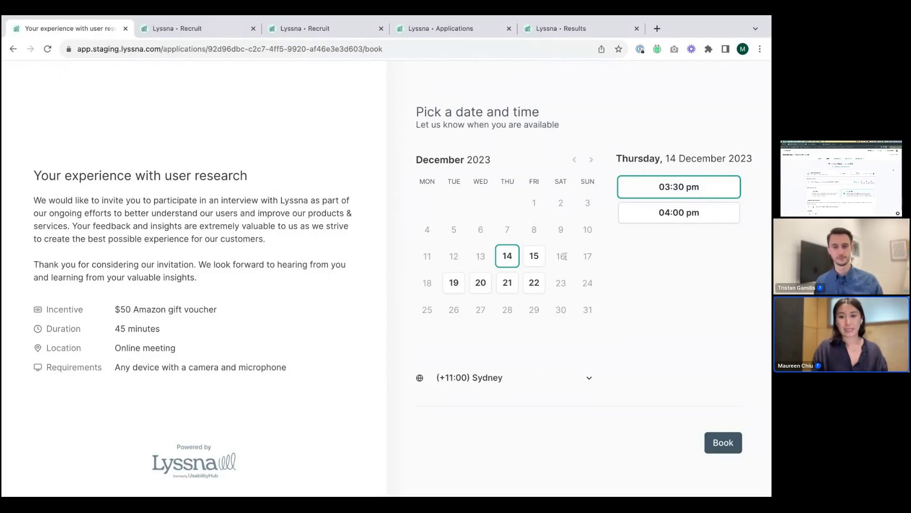
# Step: Check the available times on several December dates and book the session for Friday, 15 December 2023 at 10:00 am
pyautogui.click(534, 256)
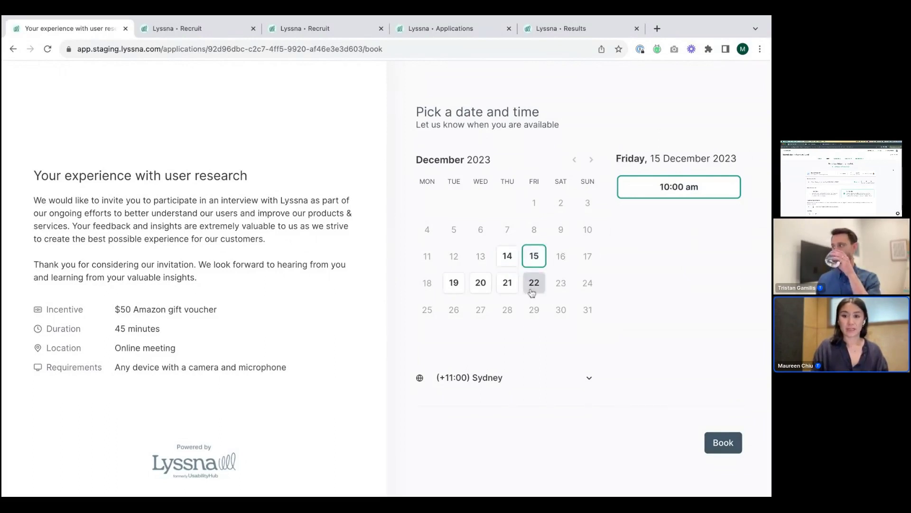
pyautogui.click(509, 287)
pyautogui.click(487, 288)
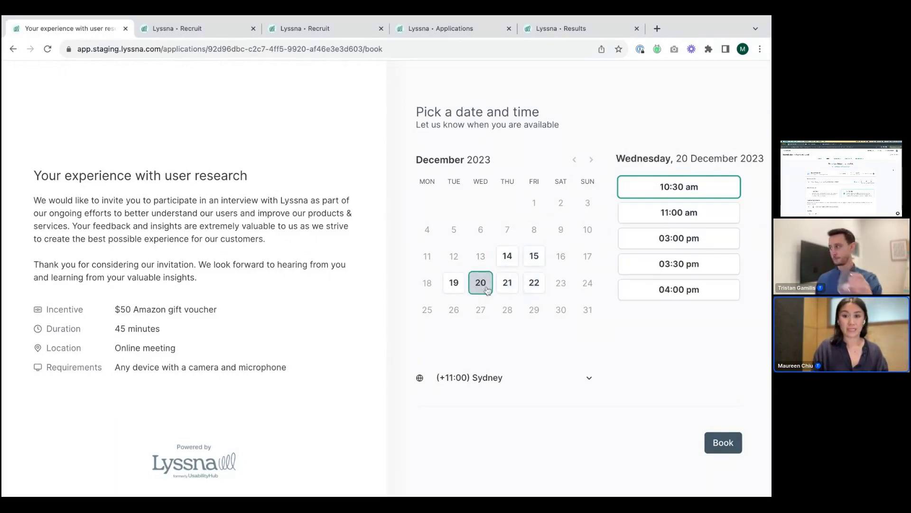
pyautogui.click(507, 257)
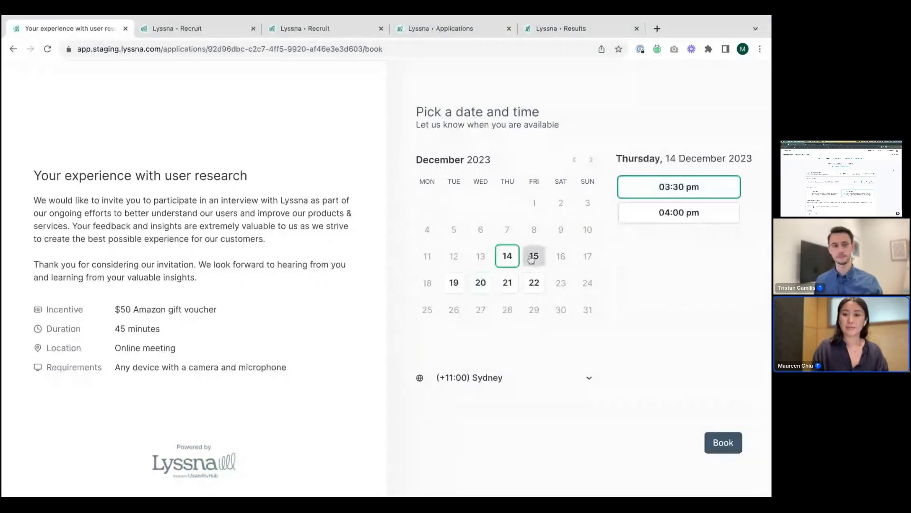
pyautogui.click(532, 258)
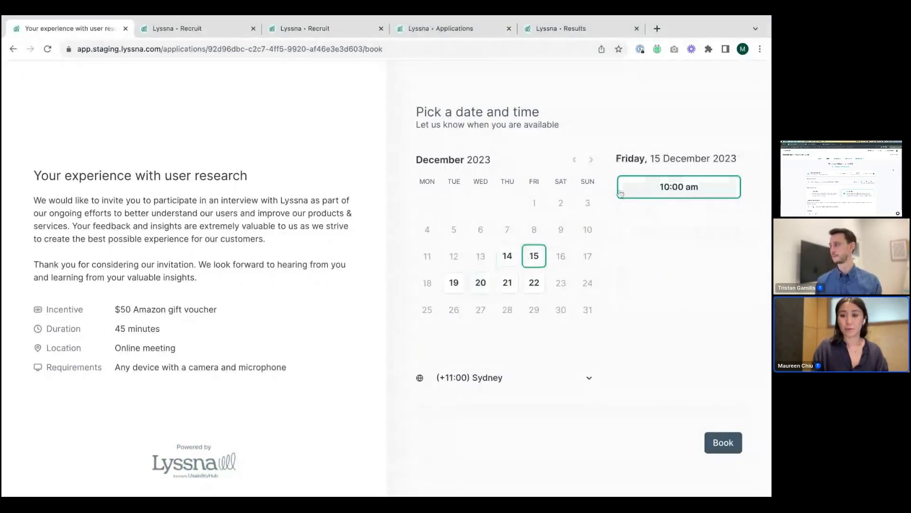
pyautogui.click(661, 189)
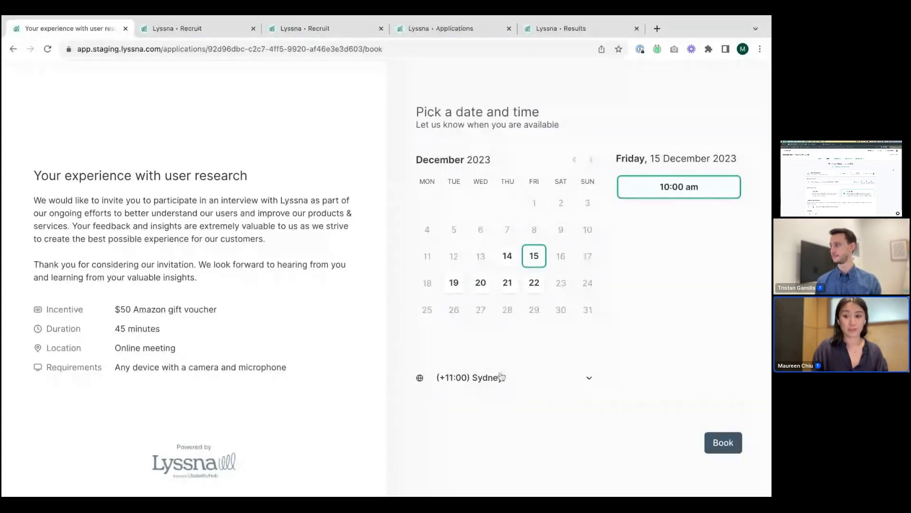
pyautogui.click(722, 444)
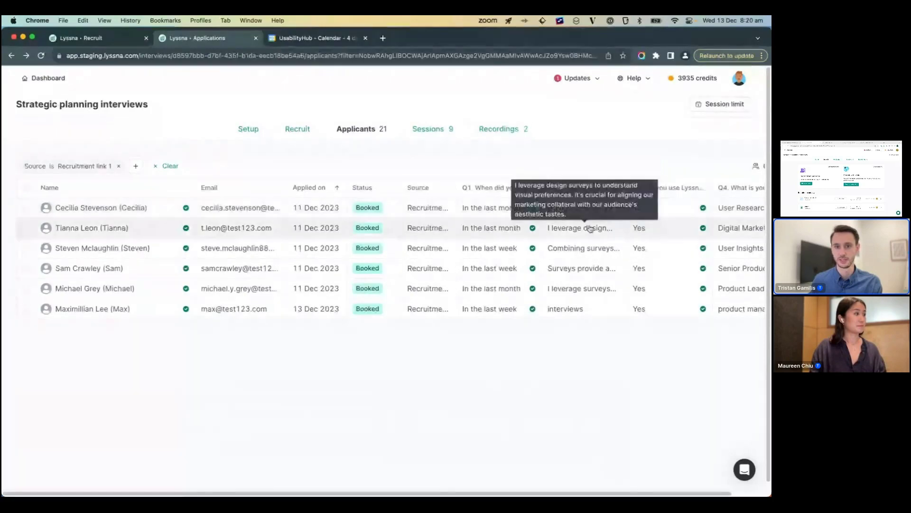
# Step: Review the newest applicant's attributes, session details and screener answers in the applicants list, and close the profile
pyautogui.click(133, 309)
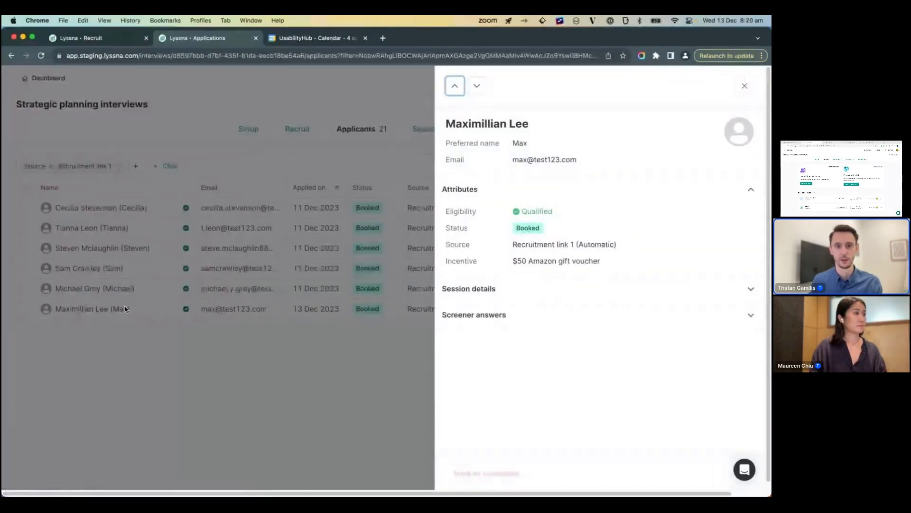
pyautogui.click(503, 290)
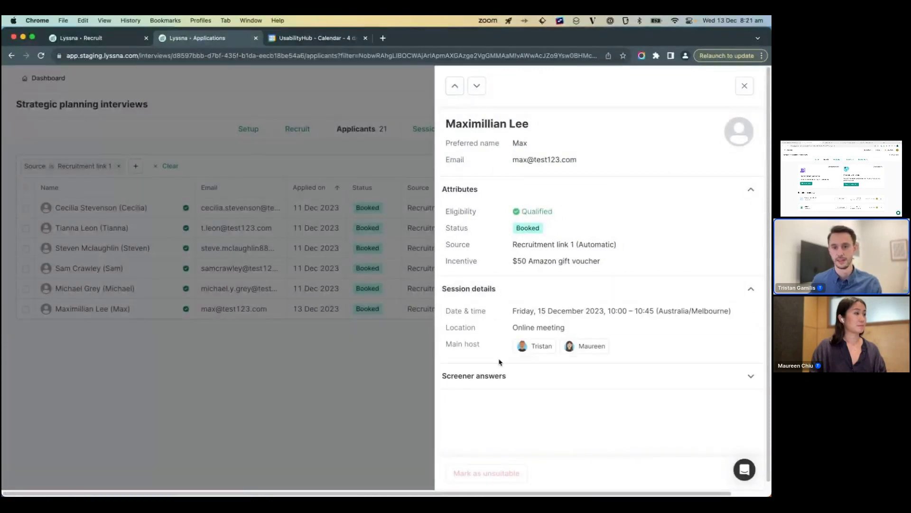
pyautogui.click(499, 363)
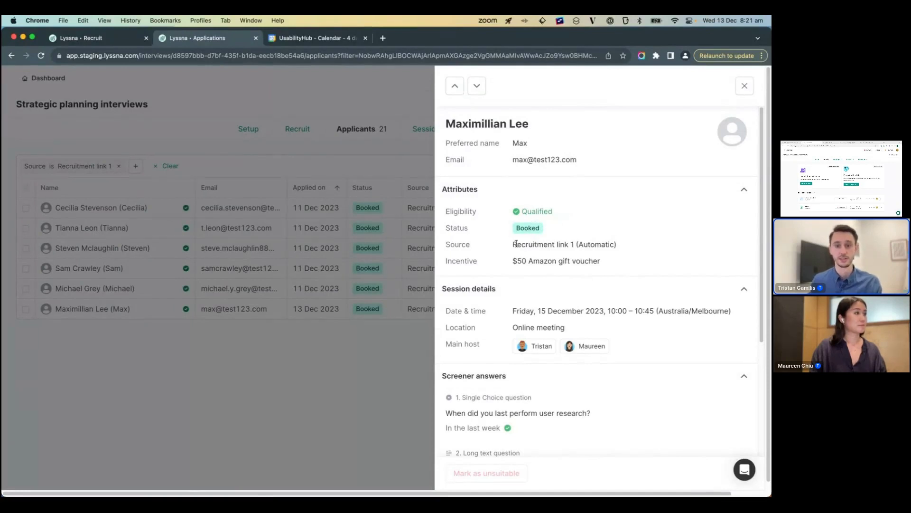
pyautogui.moveTo(515, 243); pyautogui.dragTo(588, 243)
pyautogui.click(612, 257)
pyautogui.scroll(-3, 612, 256)
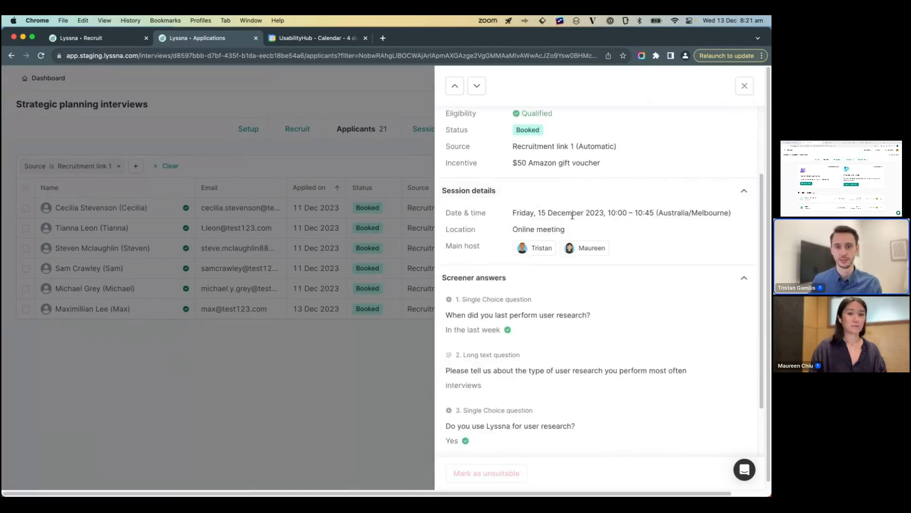
pyautogui.scroll(-3, 575, 285)
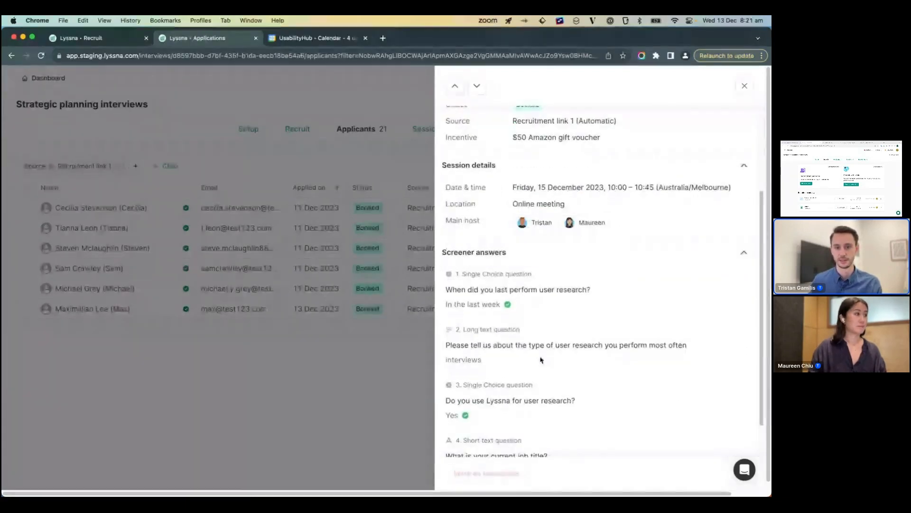
pyautogui.press('Escape')
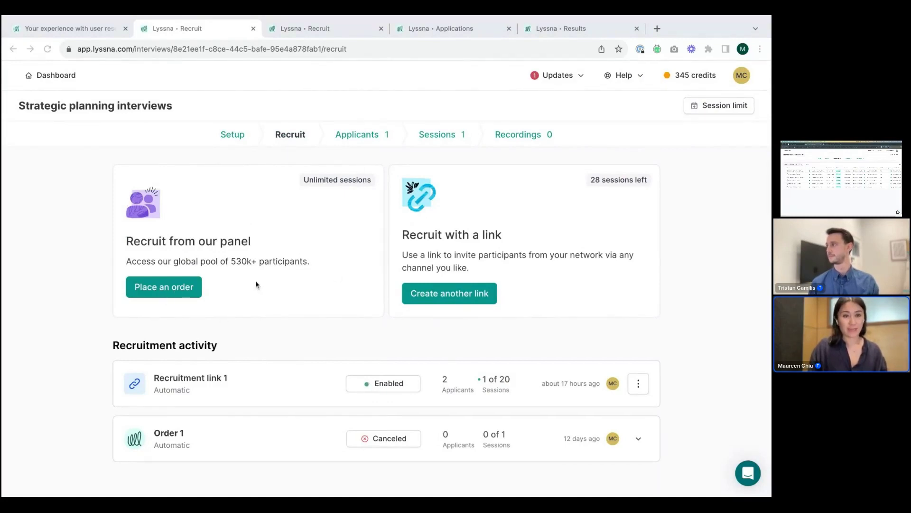
# Step: Start a Lyssna Panel recruitment order for the Strategic planning interviews and set the number of sessions to 6
pyautogui.click(169, 295)
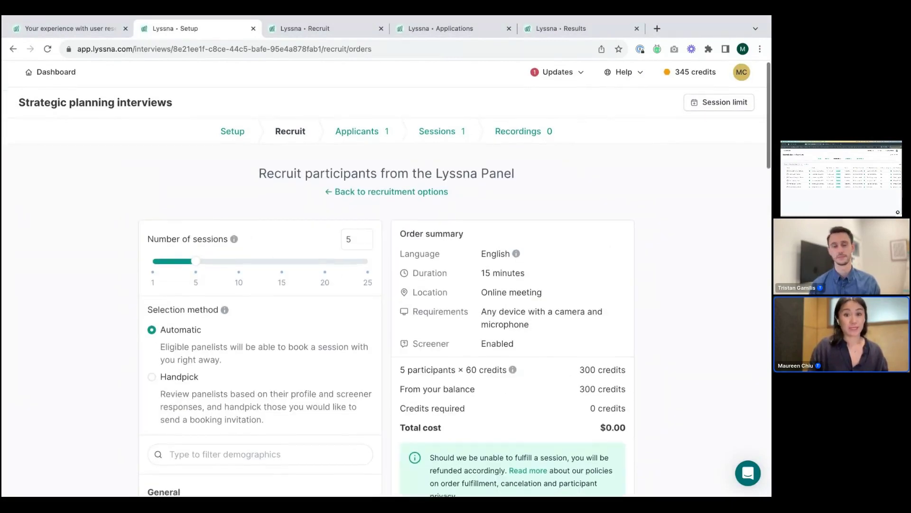
pyautogui.scroll(-1, 386, 280)
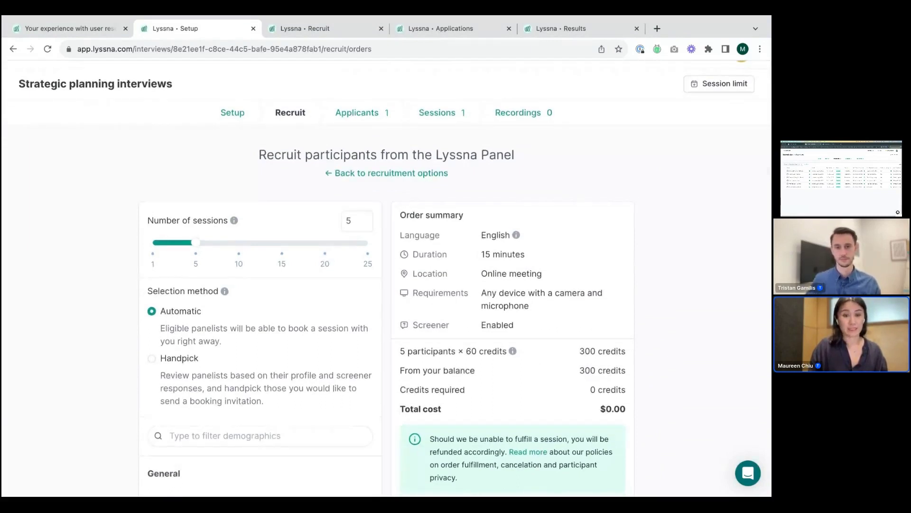
pyautogui.scroll(-2, 523, 401)
pyautogui.scroll(2, 522, 400)
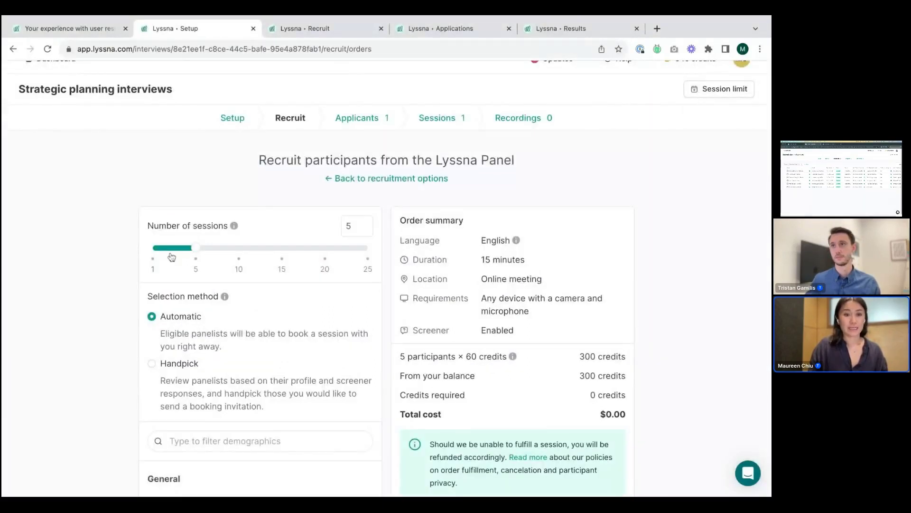
pyautogui.doubleClick(354, 228)
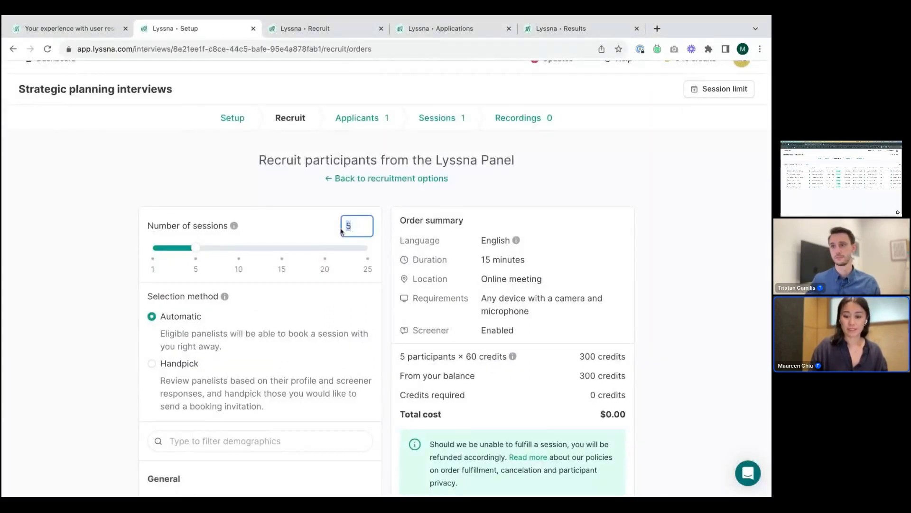
pyautogui.write('6')
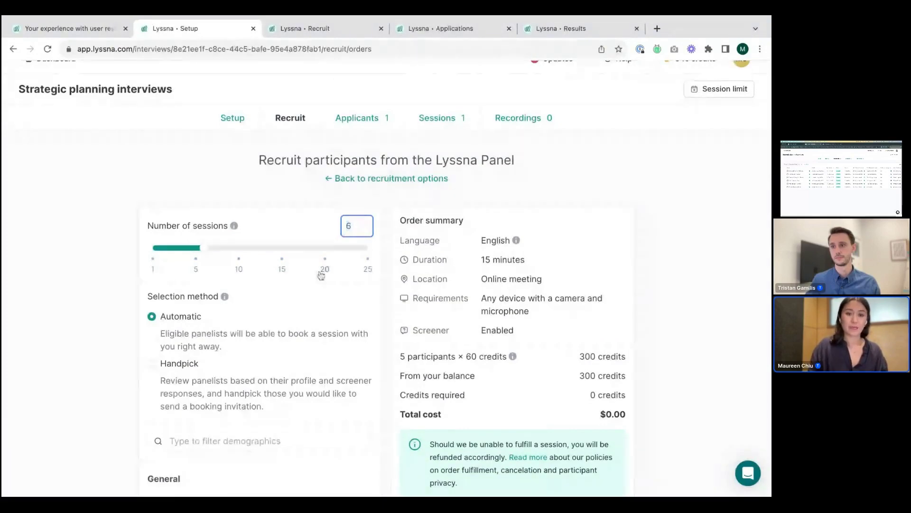
# Step: Set the panel order's selection method to Handpick
pyautogui.scroll(-2, 253, 324)
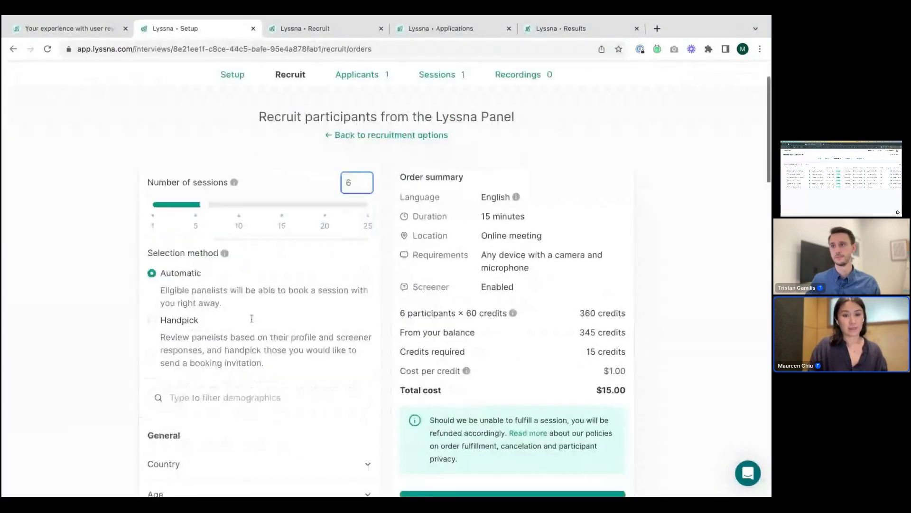
pyautogui.scroll(-2, 252, 321)
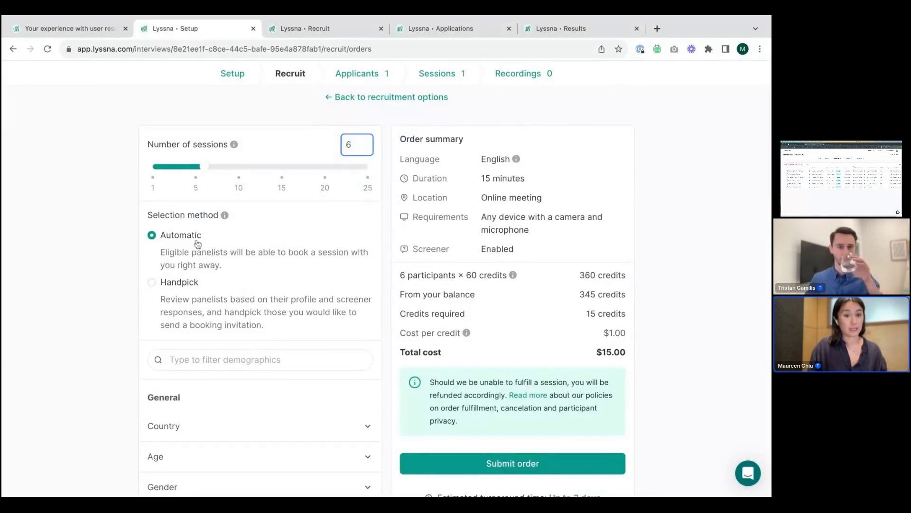
pyautogui.click(178, 285)
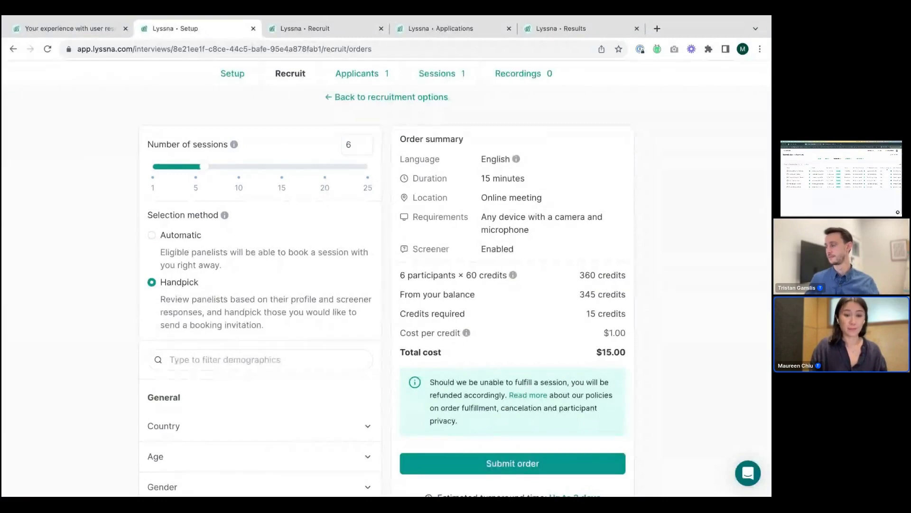
# Step: Expand the Job demographic filter under Industry and occupation and select Product Manager
pyautogui.scroll(-4, 261, 284)
pyautogui.scroll(-2, 260, 284)
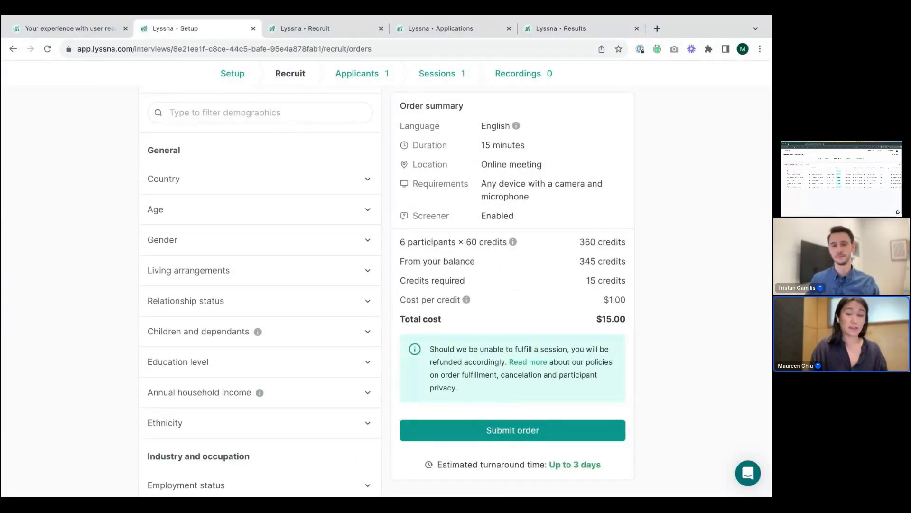
pyautogui.scroll(-8, 261, 294)
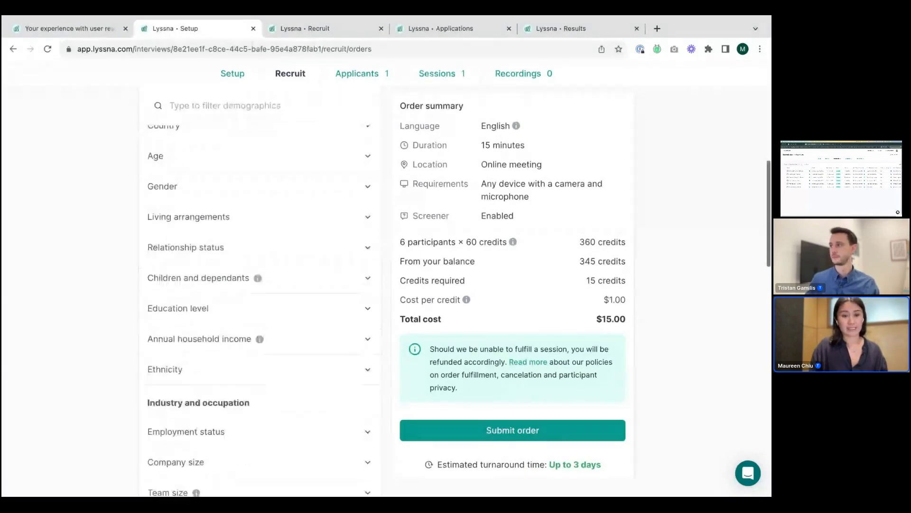
pyautogui.scroll(-2, 179, 300)
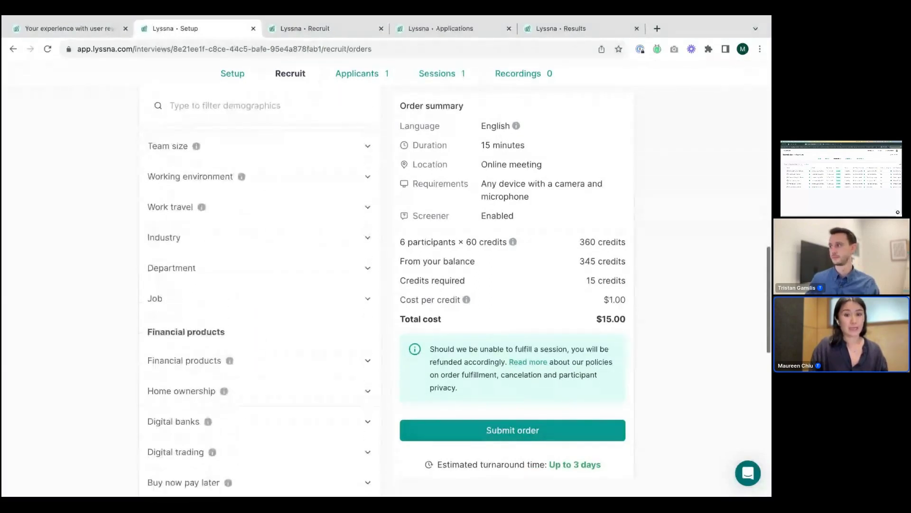
pyautogui.click(178, 300)
pyautogui.scroll(5, 179, 299)
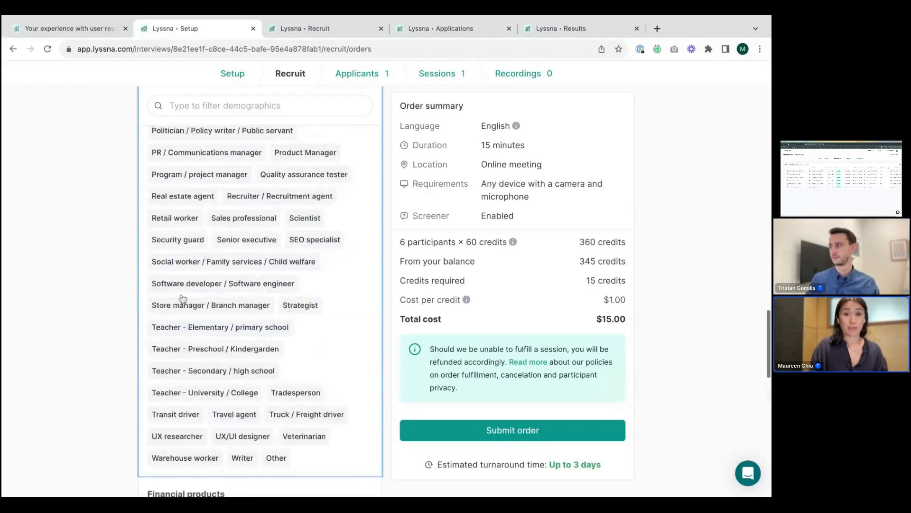
pyautogui.scroll(1, 182, 298)
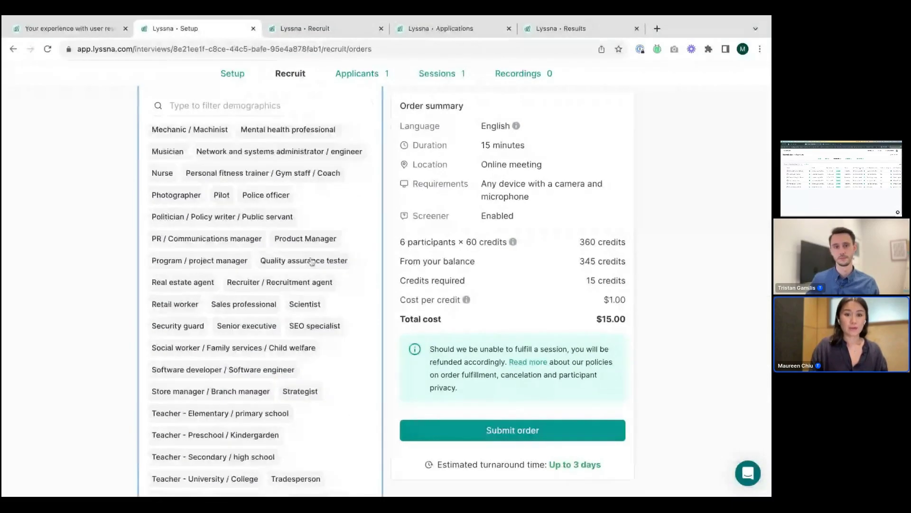
pyautogui.click(310, 239)
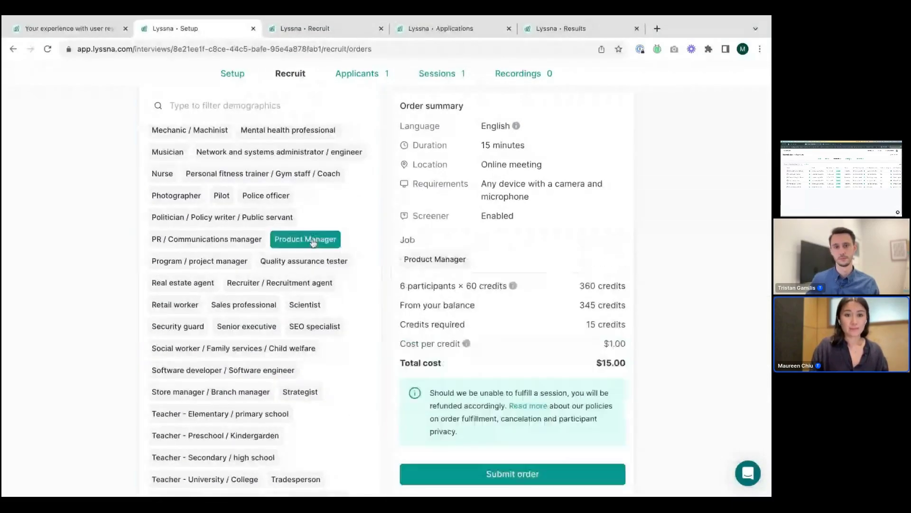
# Step: Add Marketer, UX researcher and UX/UI designer to the Job demographic filter
pyautogui.scroll(3, 311, 242)
pyautogui.click(301, 198)
pyautogui.scroll(-6, 289, 295)
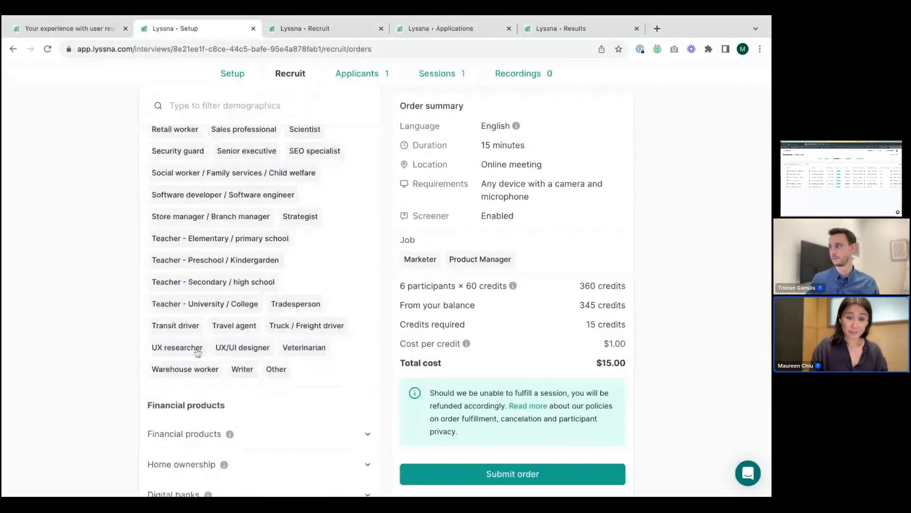
pyautogui.click(177, 347)
pyautogui.click(226, 349)
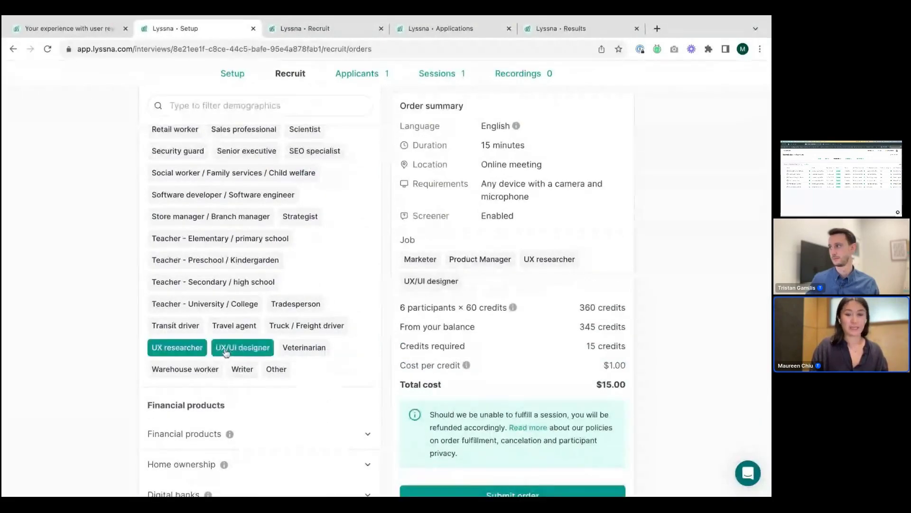
# Step: Review the panel order's demographic filters and the order summary, including language, duration, targeted jobs and credit costs
pyautogui.scroll(2, 228, 351)
pyautogui.scroll(-4, 251, 350)
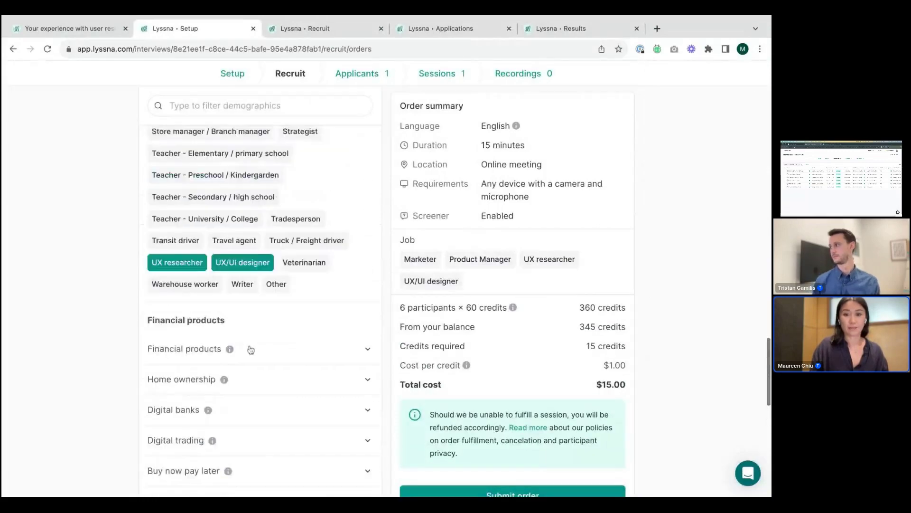
pyautogui.scroll(15, 251, 350)
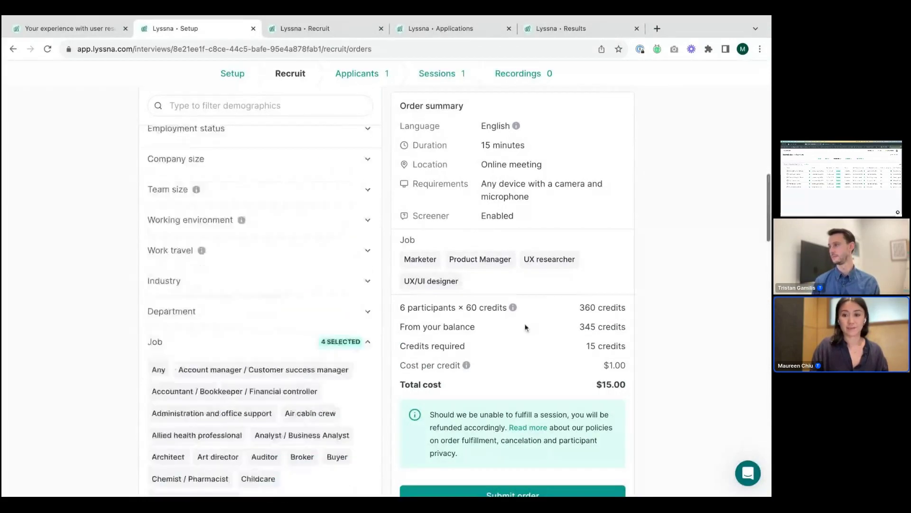
pyautogui.scroll(2, 526, 328)
pyautogui.scroll(3, 685, 331)
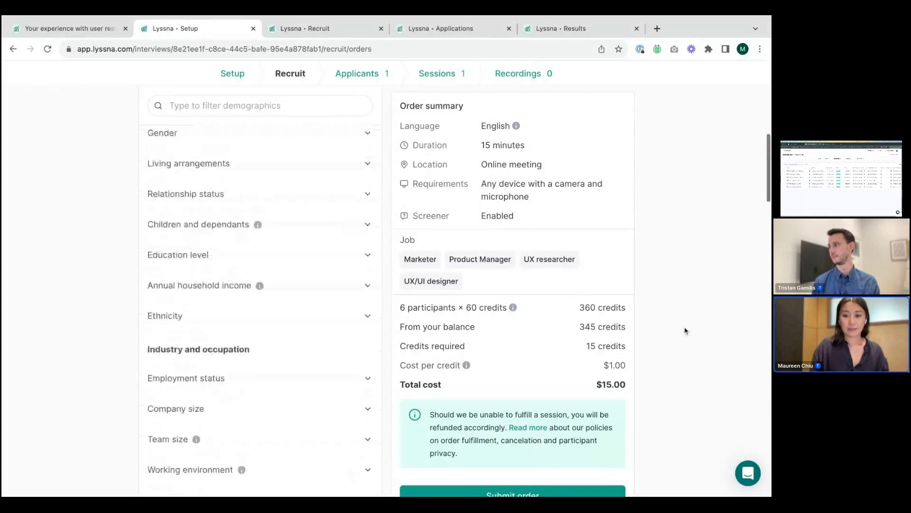
pyautogui.scroll(8, 685, 330)
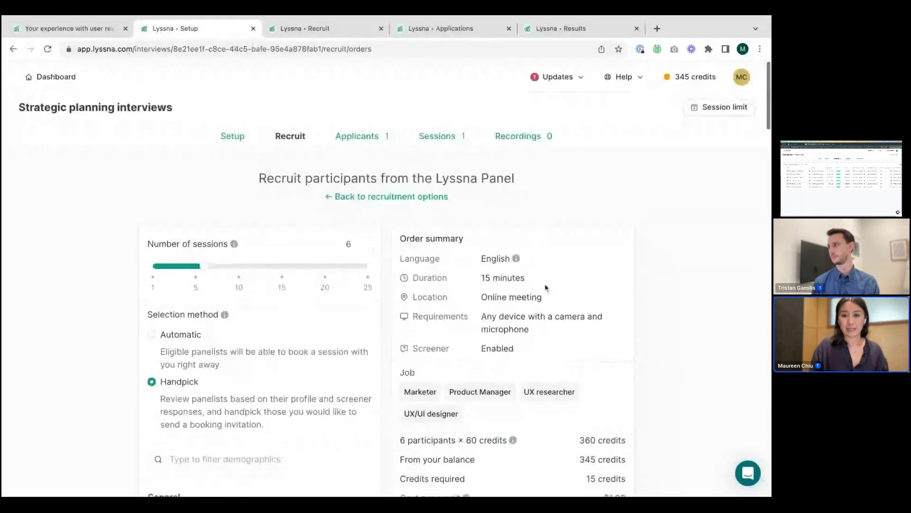
pyautogui.scroll(-2, 546, 288)
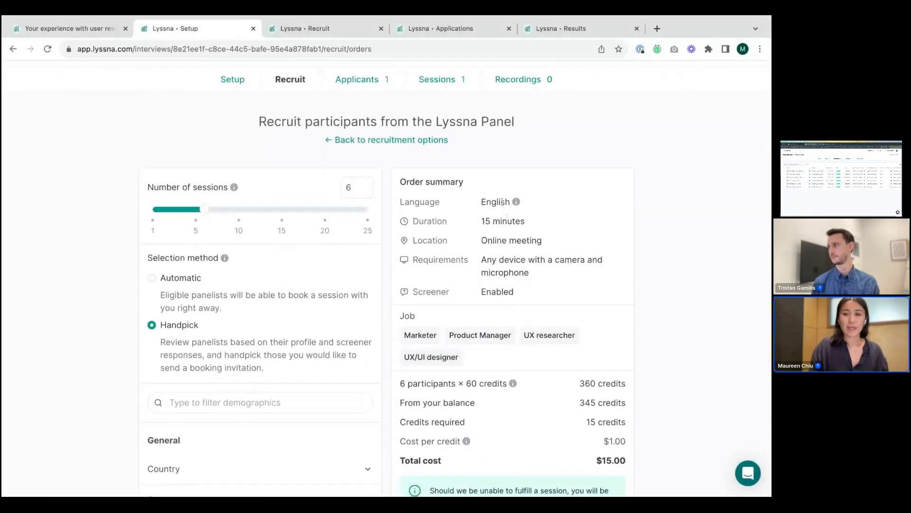
pyautogui.moveTo(517, 204)
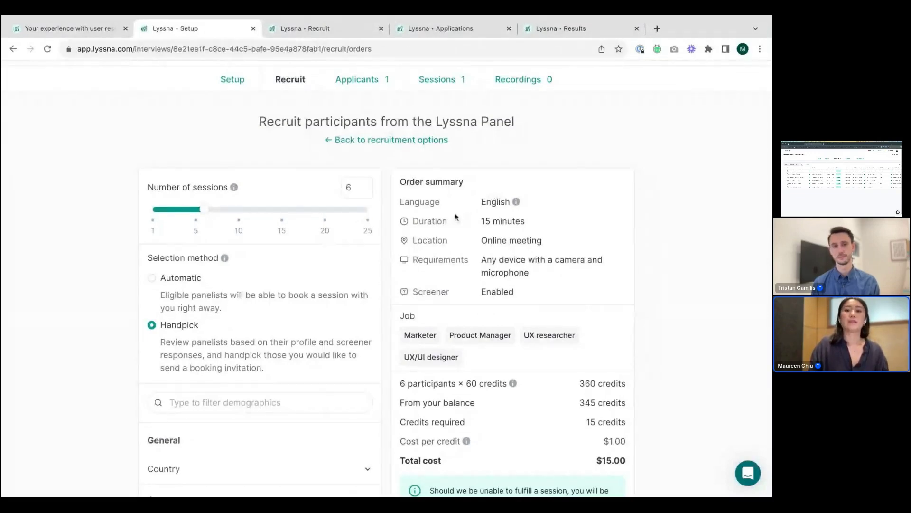
pyautogui.scroll(-2, 501, 256)
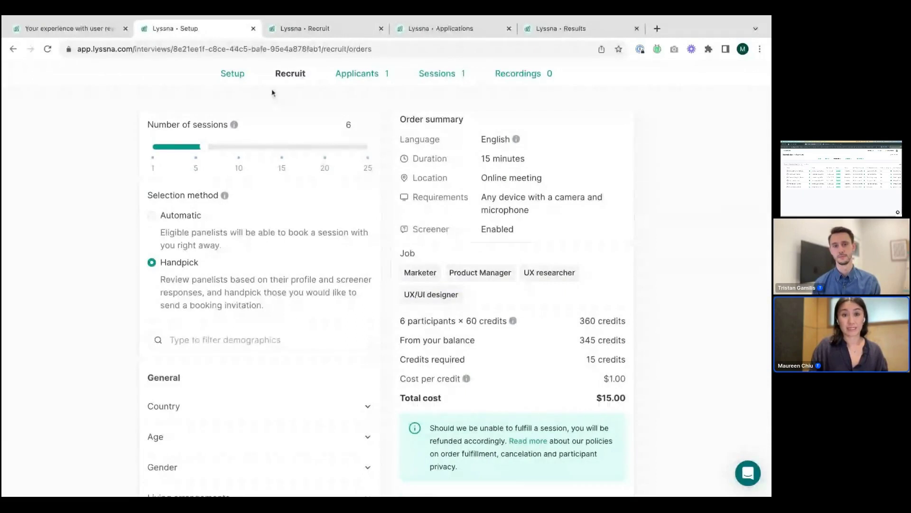
# Step: Recheck the panel order's session count, Handpick selection, demographic filters, targeted jobs and cost breakdown before submission
pyautogui.scroll(-1, 533, 248)
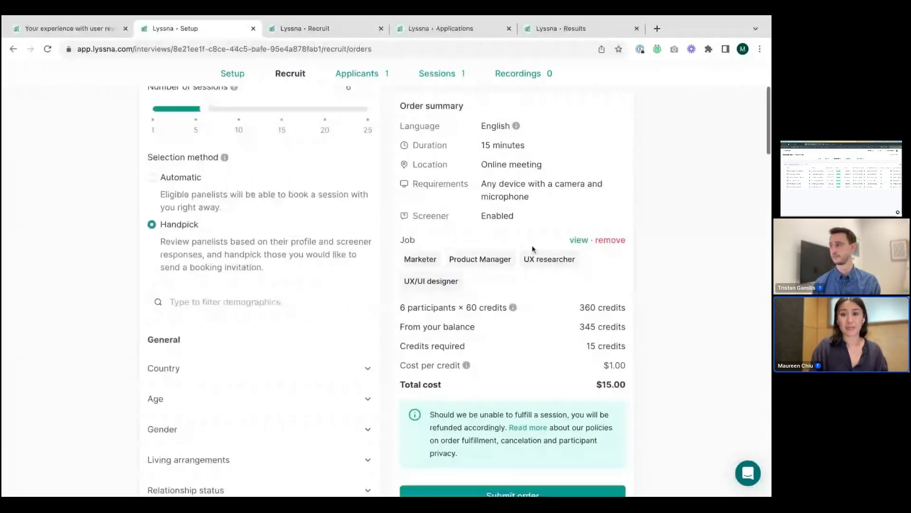
pyautogui.scroll(-3, 533, 249)
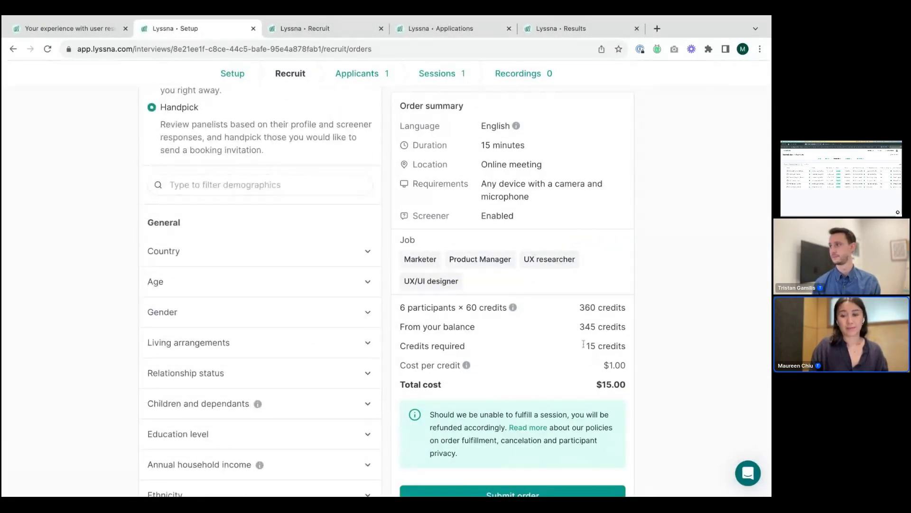
pyautogui.scroll(4, 677, 361)
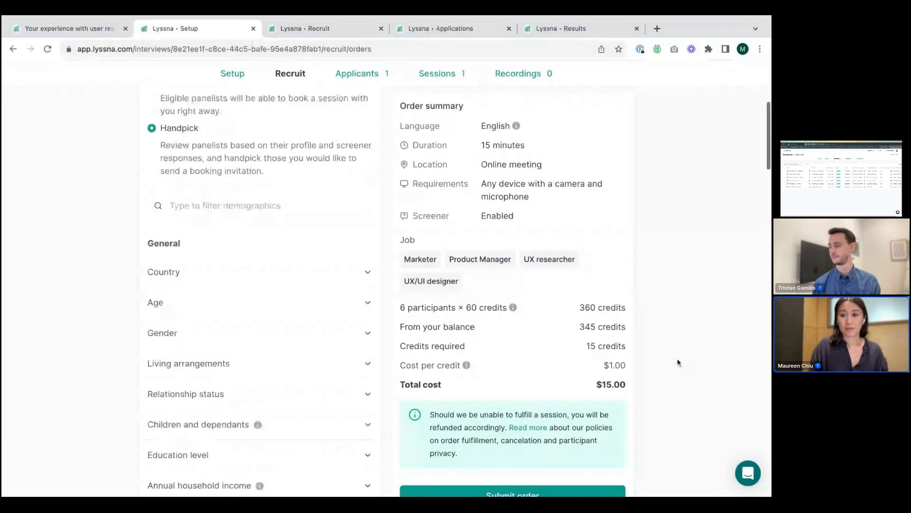
pyautogui.scroll(1, 678, 363)
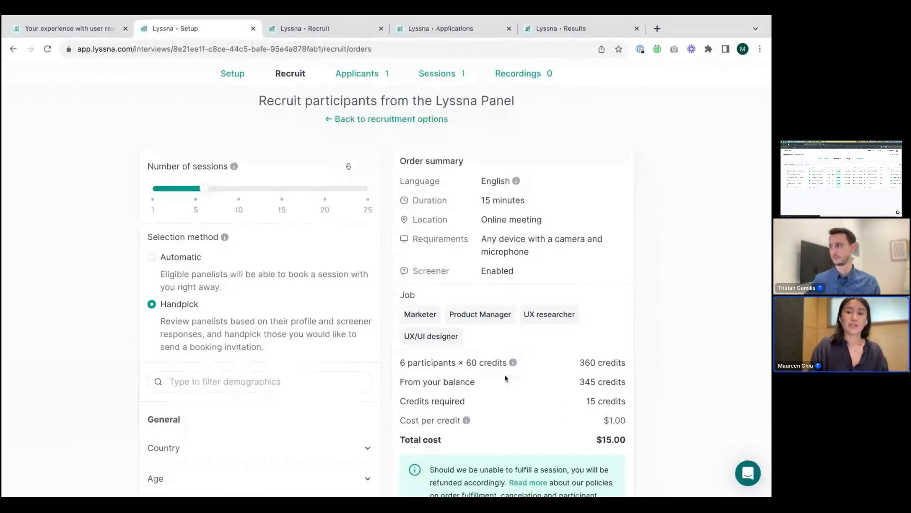
pyautogui.scroll(1, 511, 378)
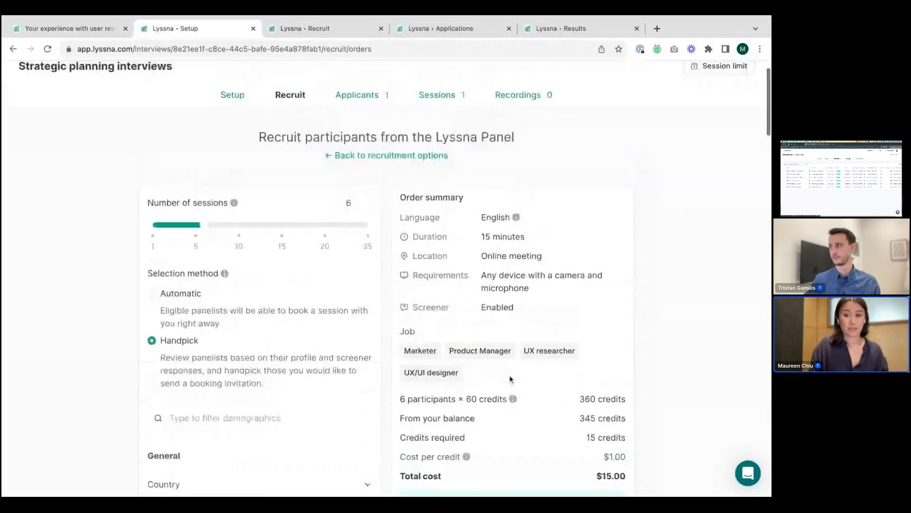
pyautogui.scroll(1, 510, 379)
pyautogui.scroll(-4, 510, 380)
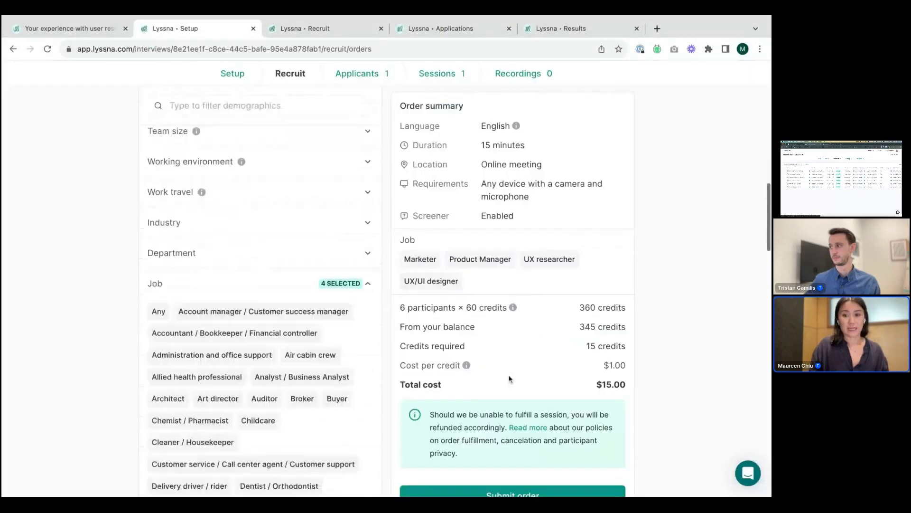
pyautogui.scroll(4, 510, 381)
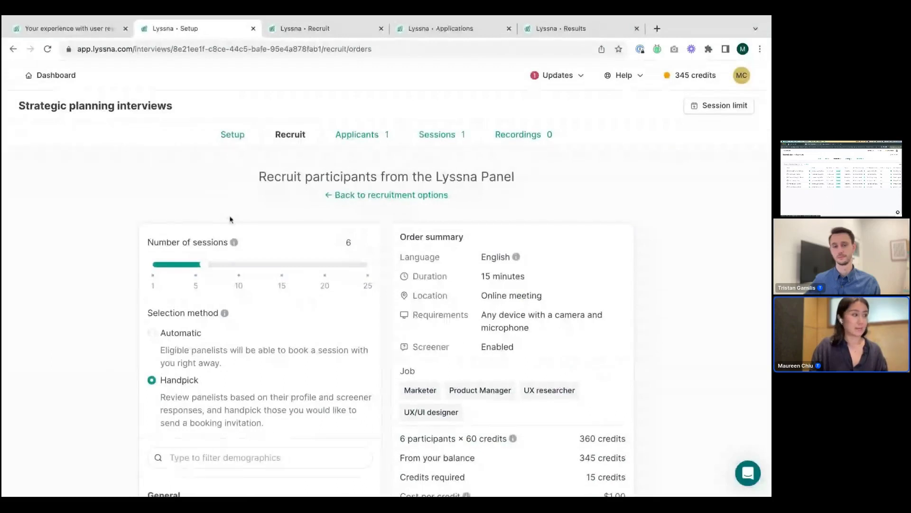
# Step: Switch to the populated Strategic planning interviews study and check the recruitment activity of Recruitment link 1 and Order 1
pyautogui.click(304, 37)
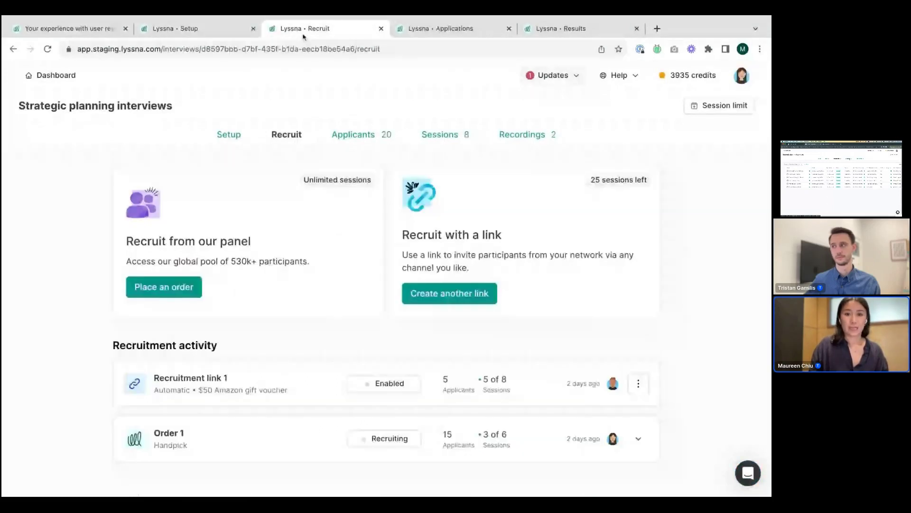
pyautogui.moveTo(301, 187)
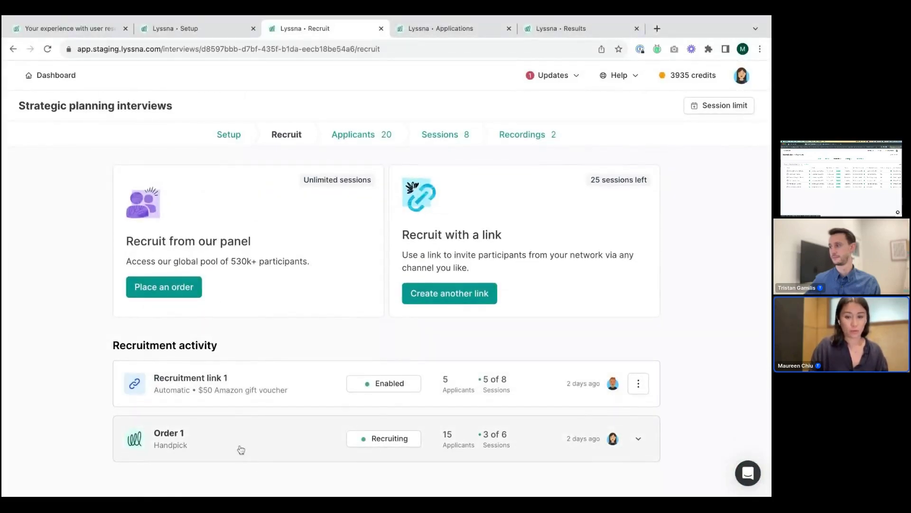
pyautogui.moveTo(509, 440)
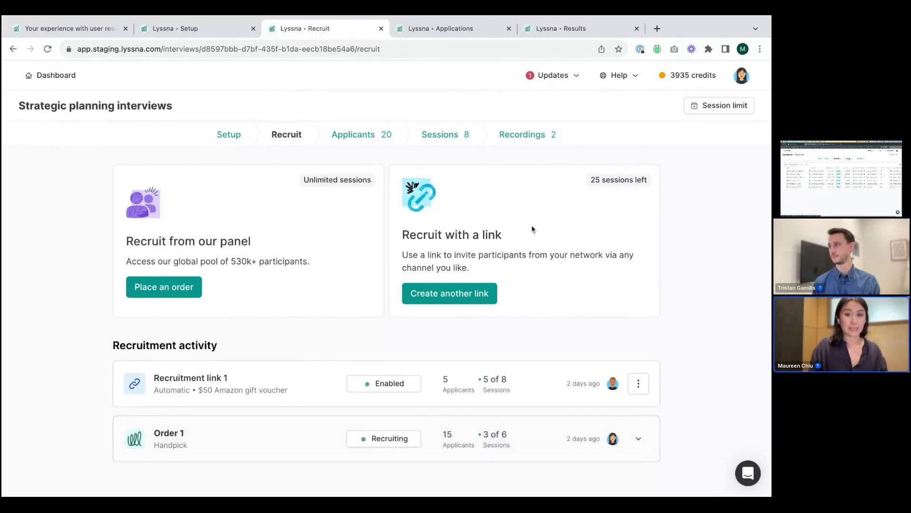
# Step: Open the study's applicant list and examine the statuses and screener answers of the qualified Order 1 applicants
pyautogui.click(375, 142)
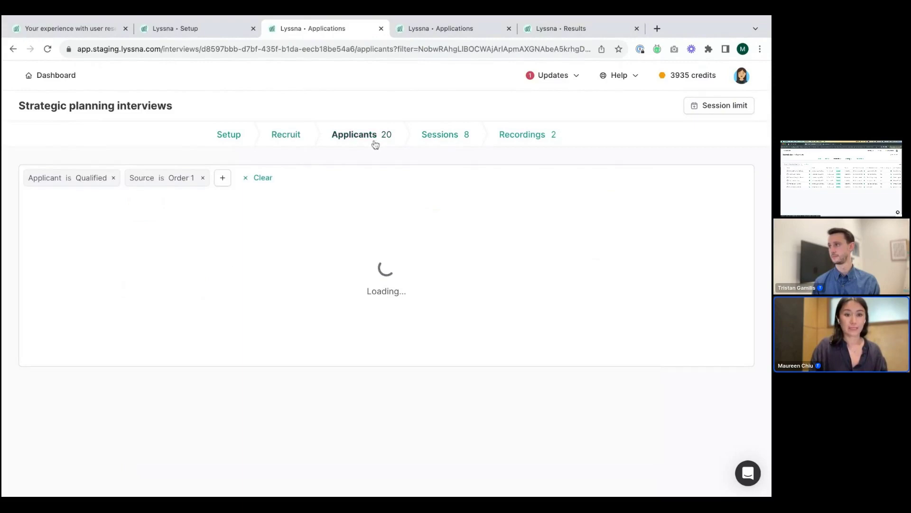
pyautogui.scroll(-2, 535, 299)
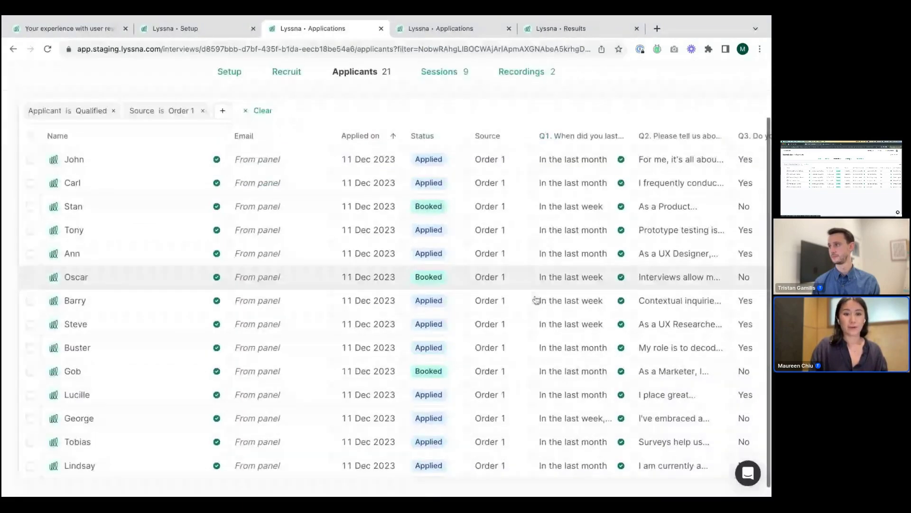
pyautogui.scroll(1, 536, 299)
pyautogui.scroll(-1, 536, 299)
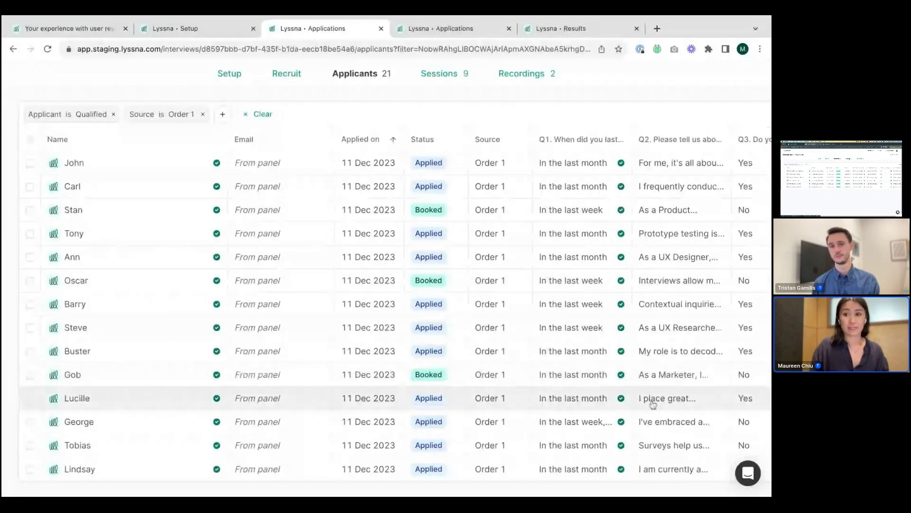
pyautogui.scroll(1, 663, 354)
pyautogui.hscroll(5, 663, 353)
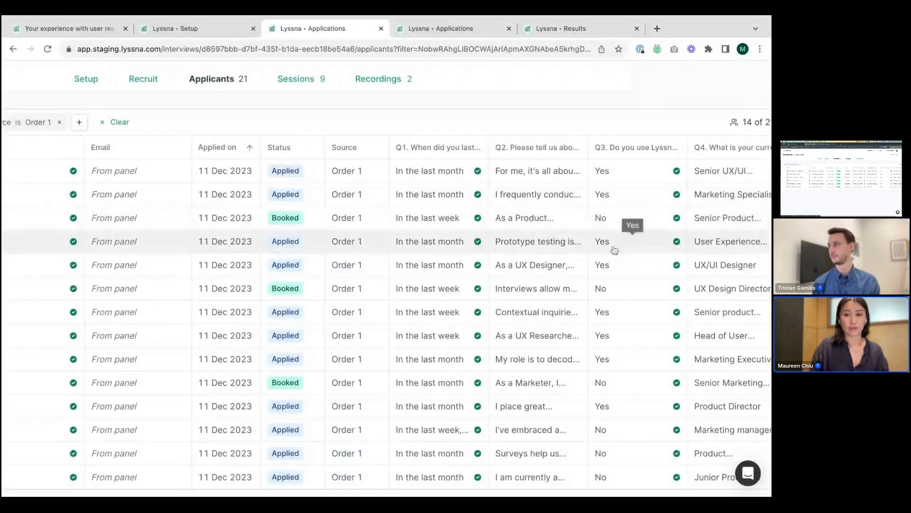
pyautogui.hscroll(-3, 665, 243)
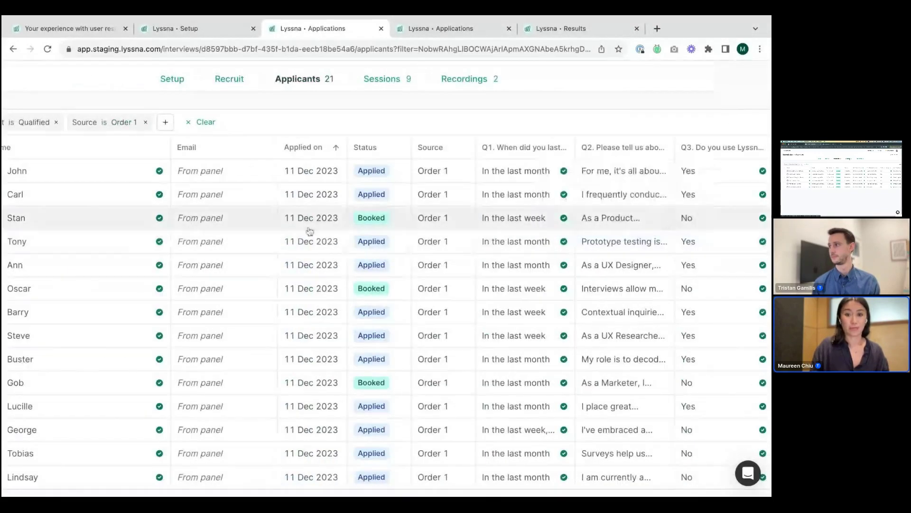
pyautogui.hscroll(-2, 309, 231)
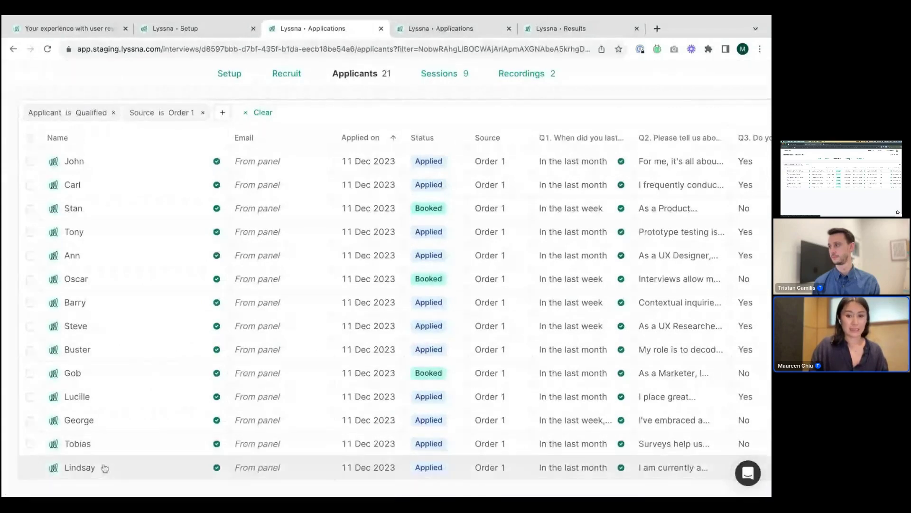
# Step: Open the second-to-last applicant's profile and review the demographic attributes and screener answers
pyautogui.click(119, 443)
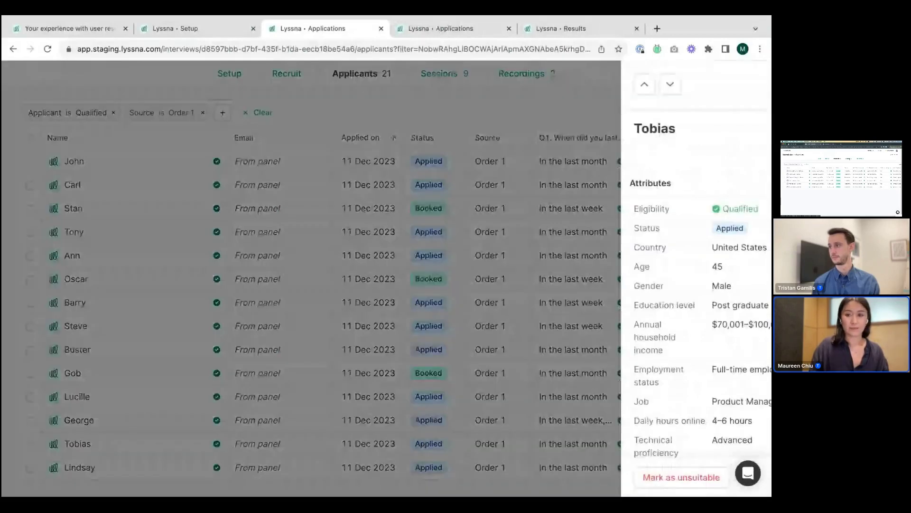
pyautogui.scroll(-4, 545, 444)
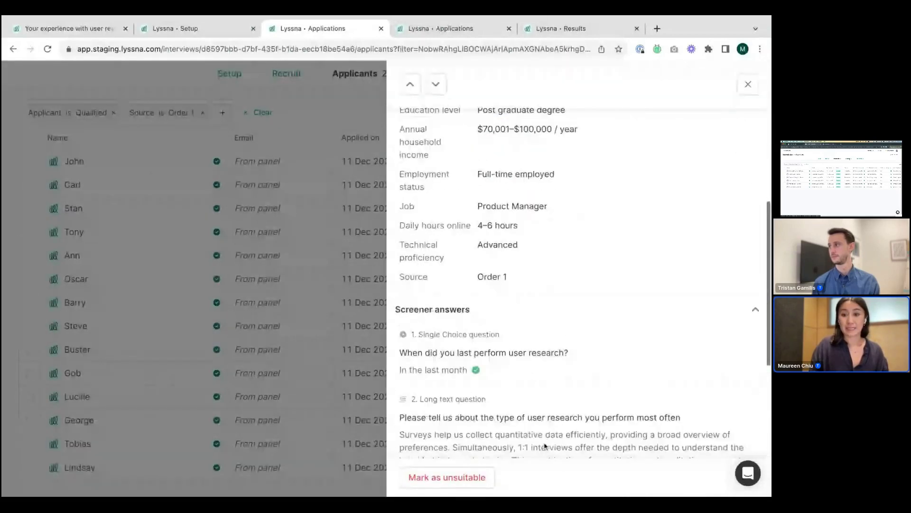
pyautogui.scroll(-5, 545, 447)
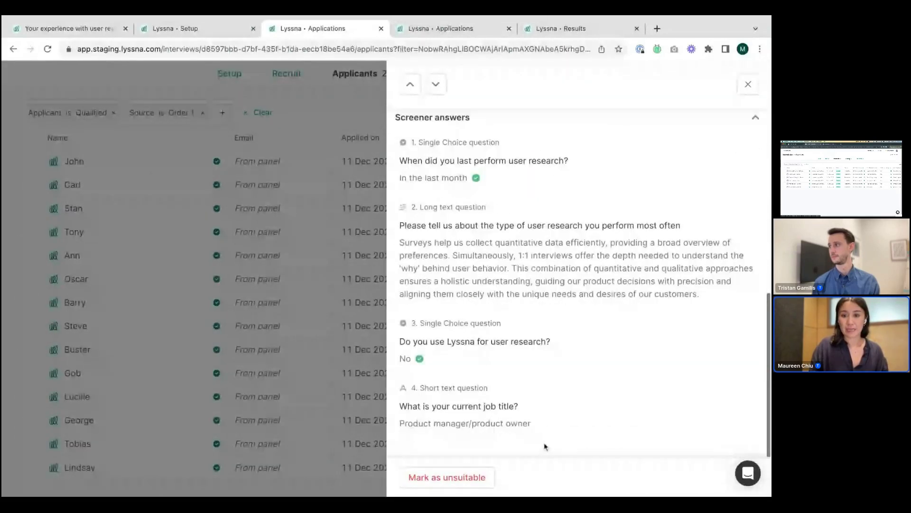
pyautogui.scroll(10, 545, 441)
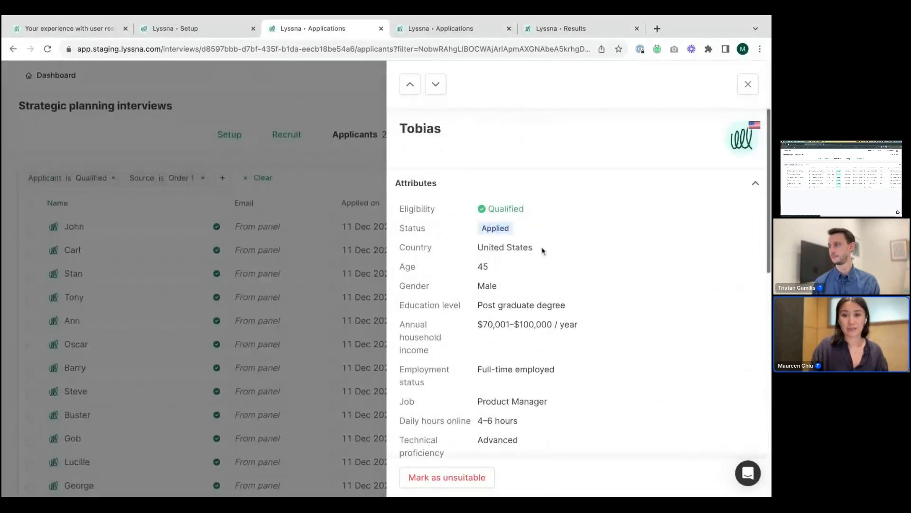
# Step: Go on to the last applicant's profile and compare the employment attributes with the screener answers and job title
pyautogui.click(436, 84)
pyautogui.scroll(-3, 589, 317)
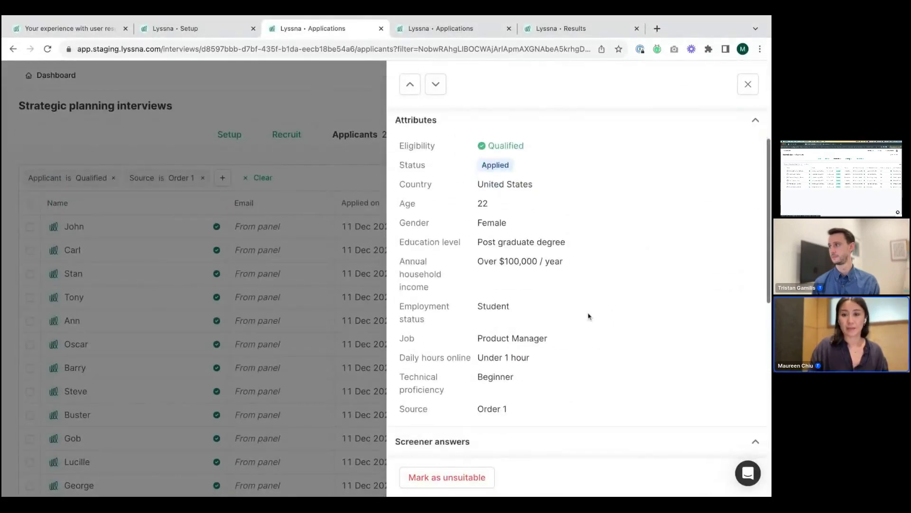
pyautogui.scroll(-6, 589, 317)
pyautogui.scroll(2, 587, 312)
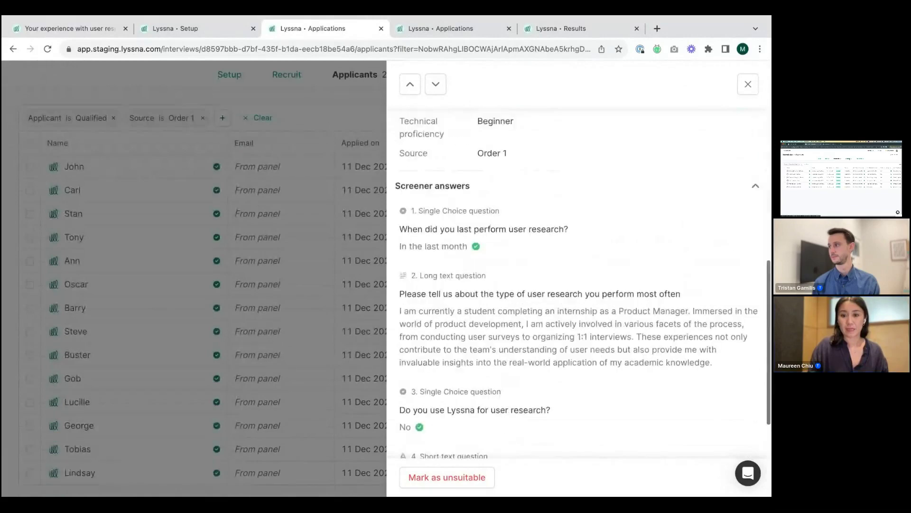
pyautogui.scroll(5, 546, 270)
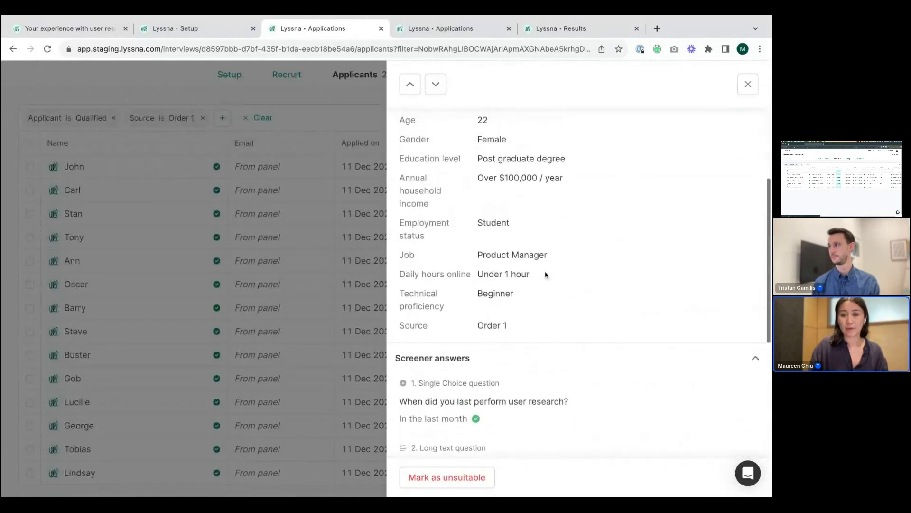
pyautogui.scroll(-5, 533, 247)
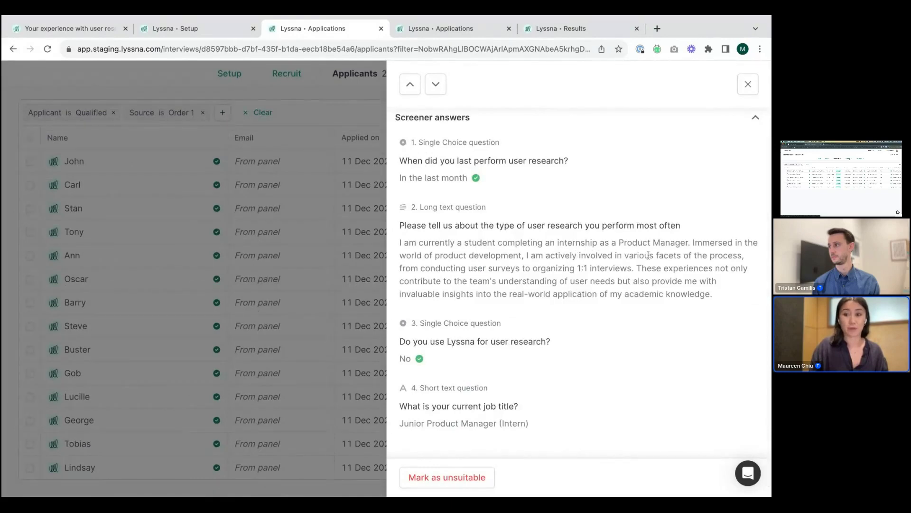
pyautogui.scroll(8, 644, 258)
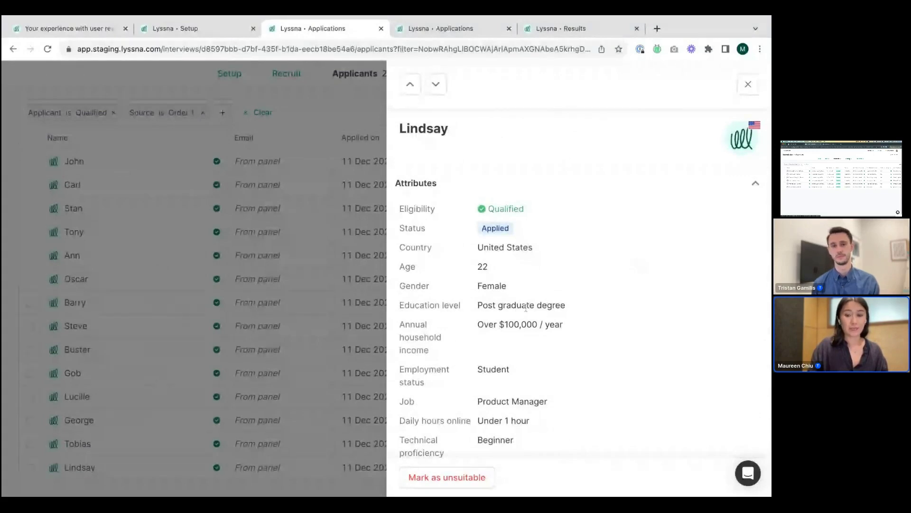
# Step: Mark the last applicant in the list as unsuitable for the study and close the profile
pyautogui.click(467, 485)
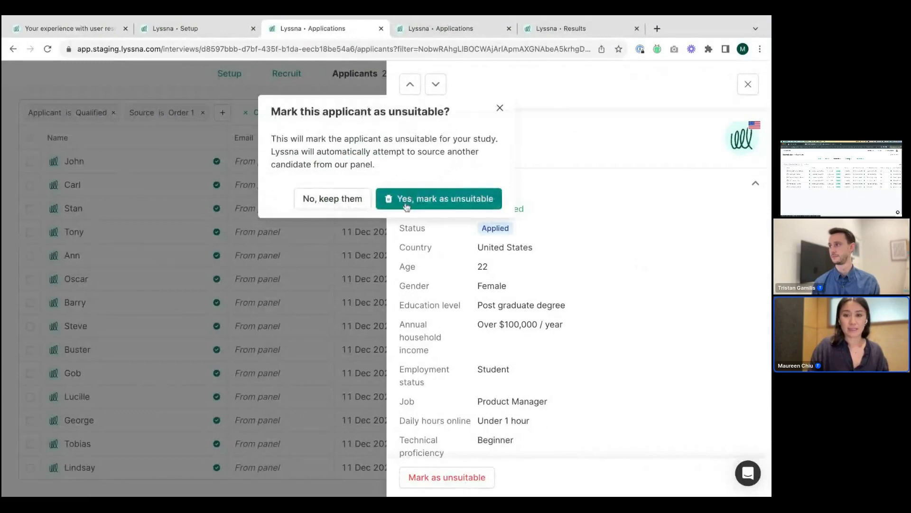
pyautogui.click(407, 207)
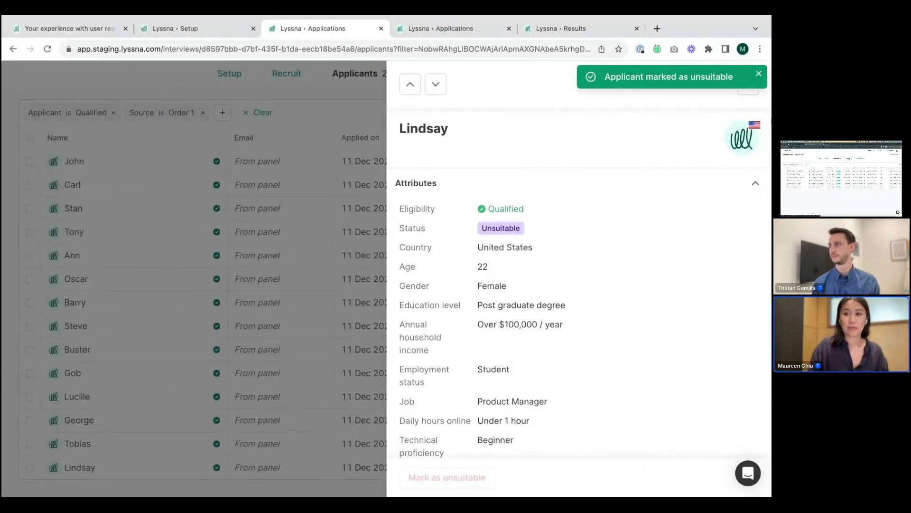
pyautogui.click(749, 97)
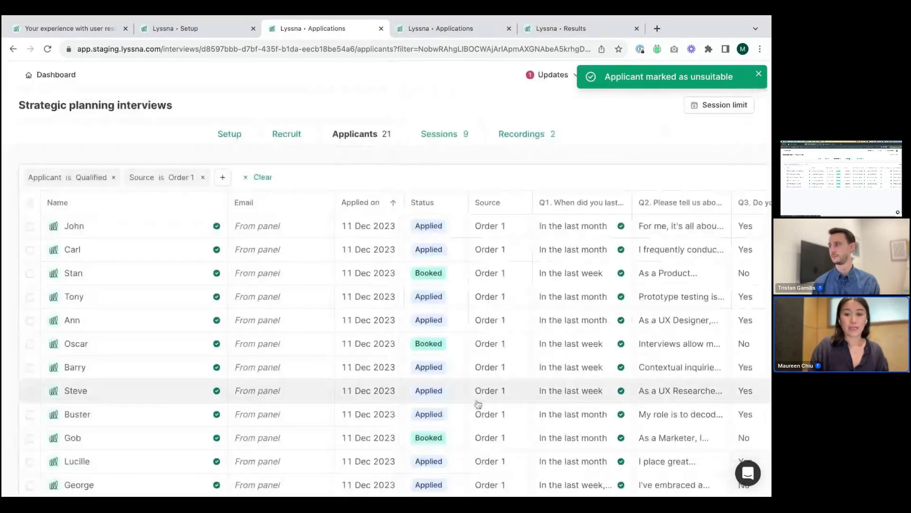
# Step: Select the Order 1 applicant just above the unsuitable one and send an invitation to schedule a session
pyautogui.scroll(-2, 478, 407)
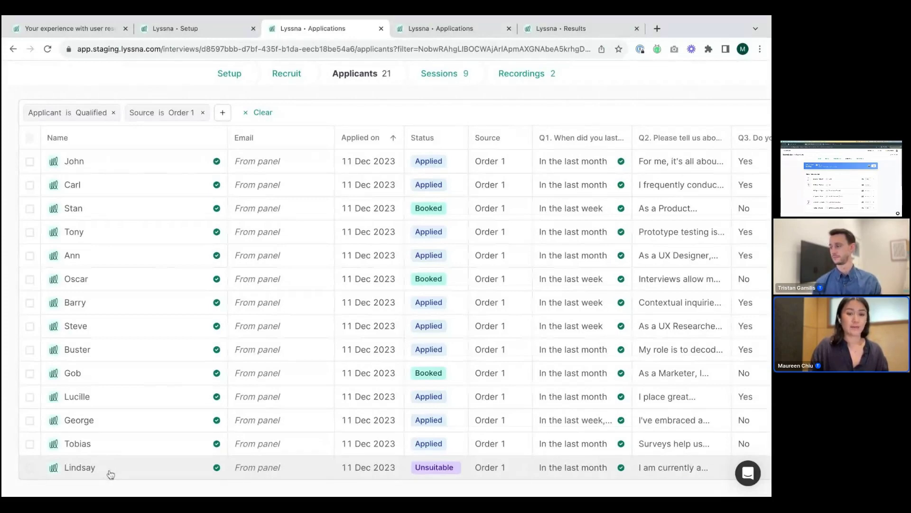
pyautogui.click(30, 445)
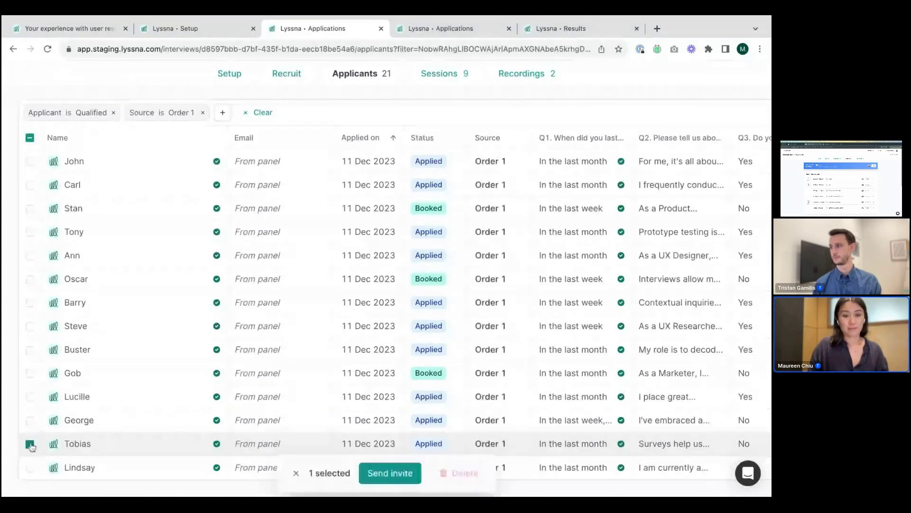
pyautogui.click(377, 476)
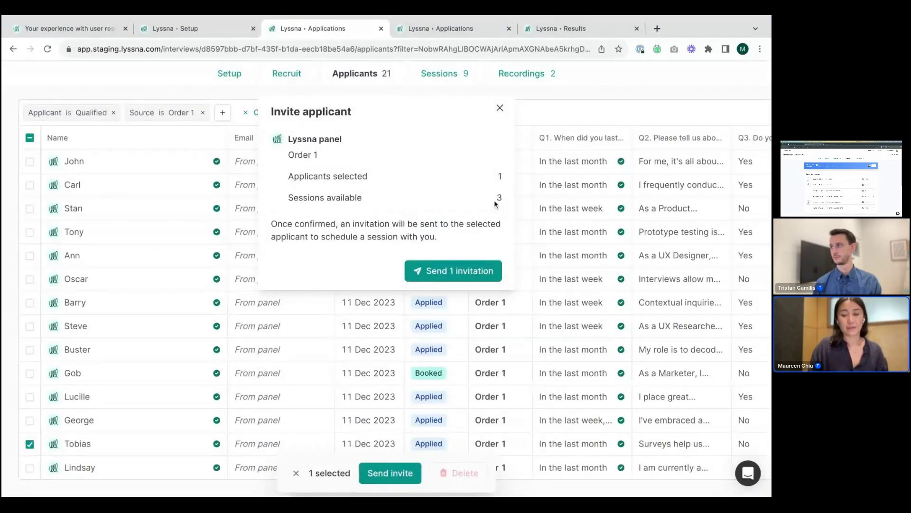
pyautogui.click(477, 271)
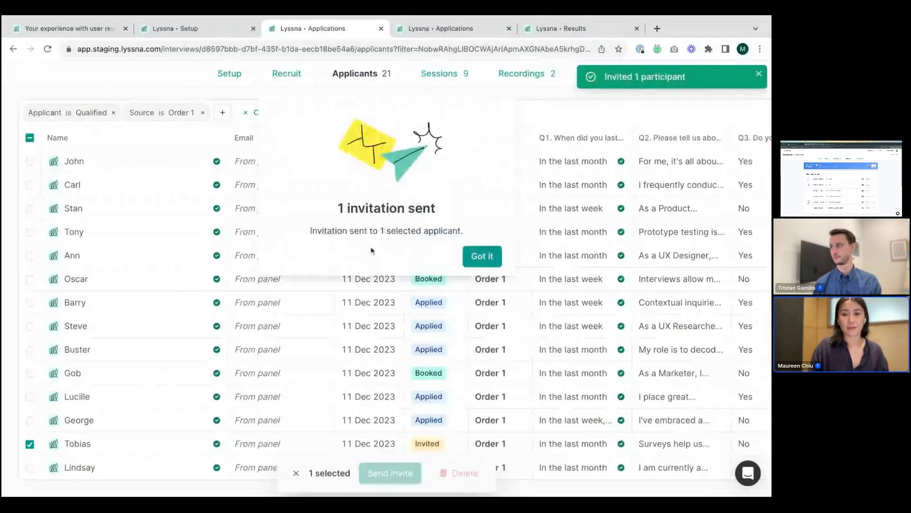
pyautogui.click(480, 256)
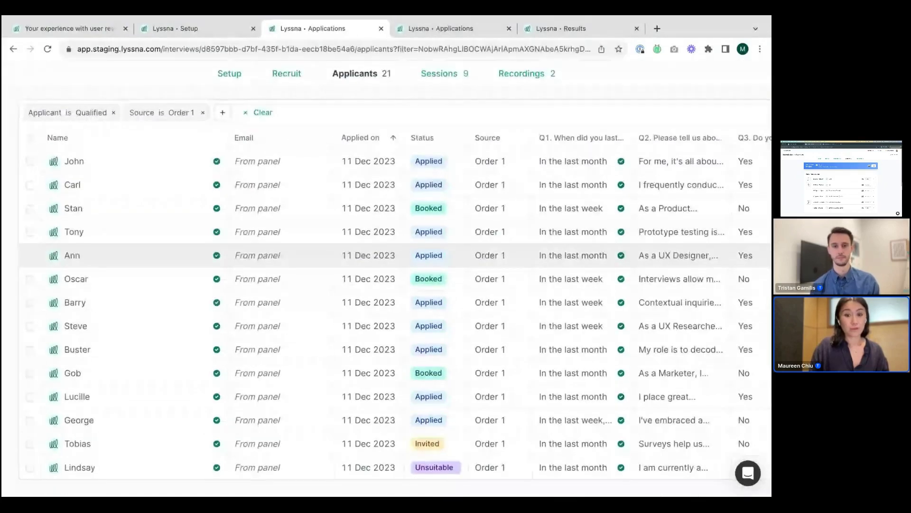
pyautogui.scroll(2, 380, 261)
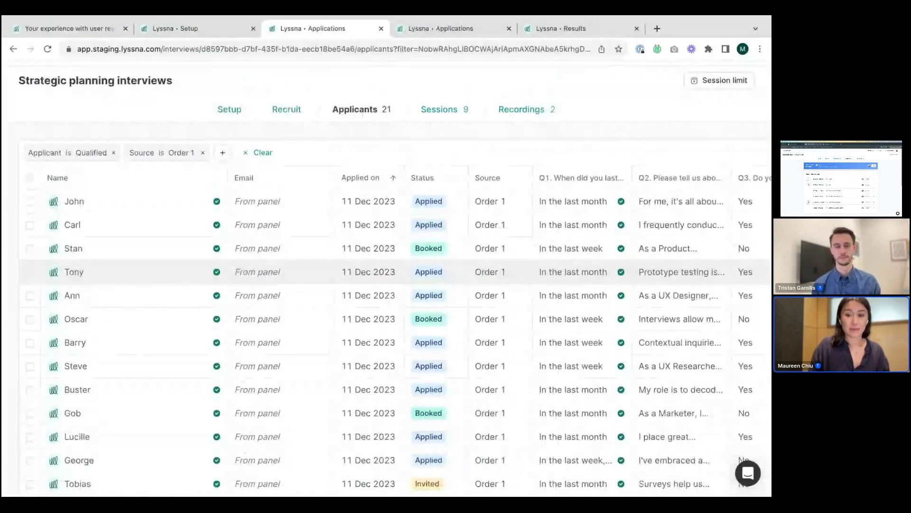
pyautogui.scroll(-1, 380, 268)
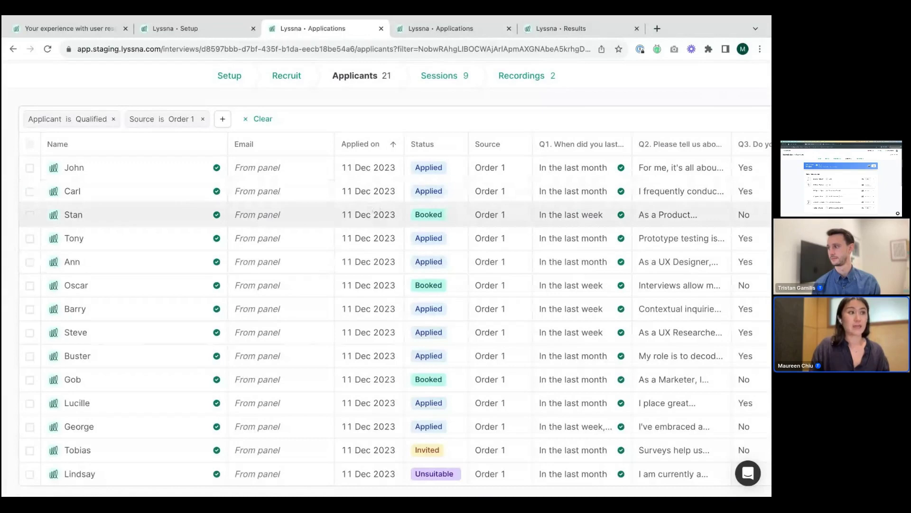
# Step: Go to the study's sessions and review the next session's details along with the upcoming and past sessions
pyautogui.scroll(-1, 368, 233)
pyautogui.scroll(1, 368, 233)
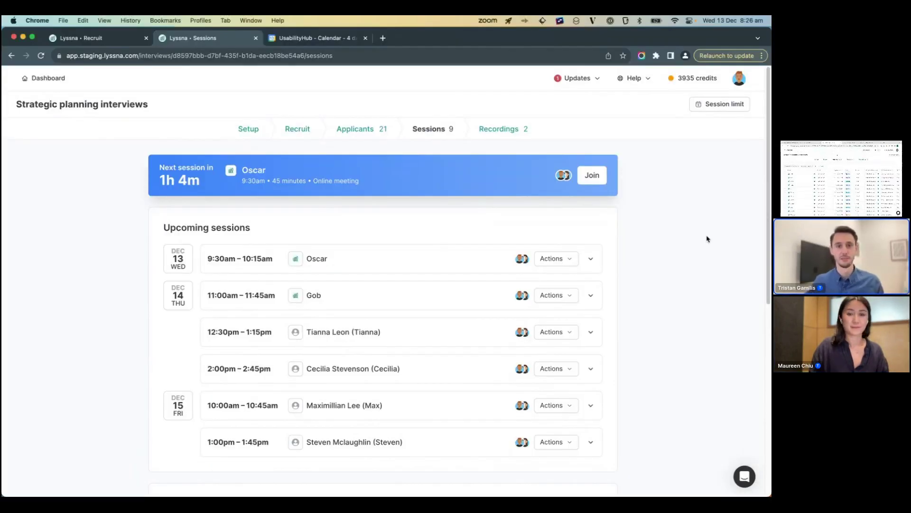
pyautogui.click(444, 138)
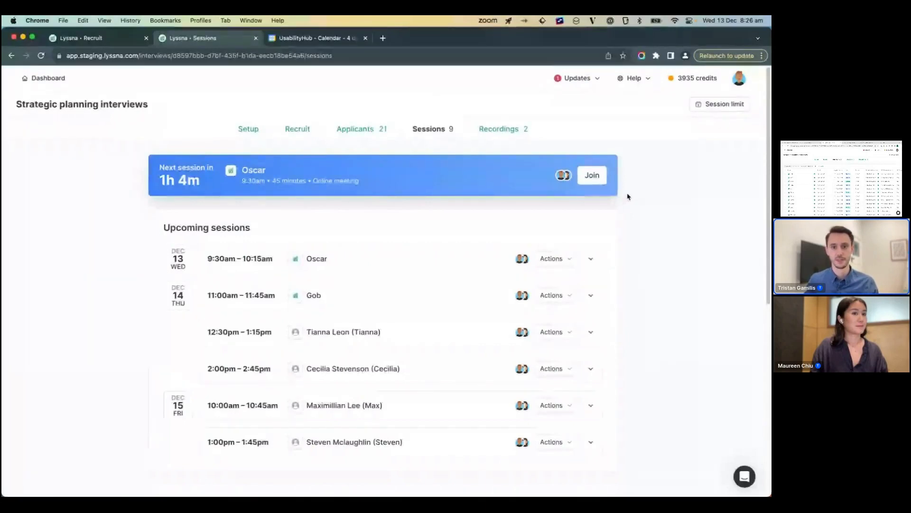
pyautogui.scroll(-1, 433, 248)
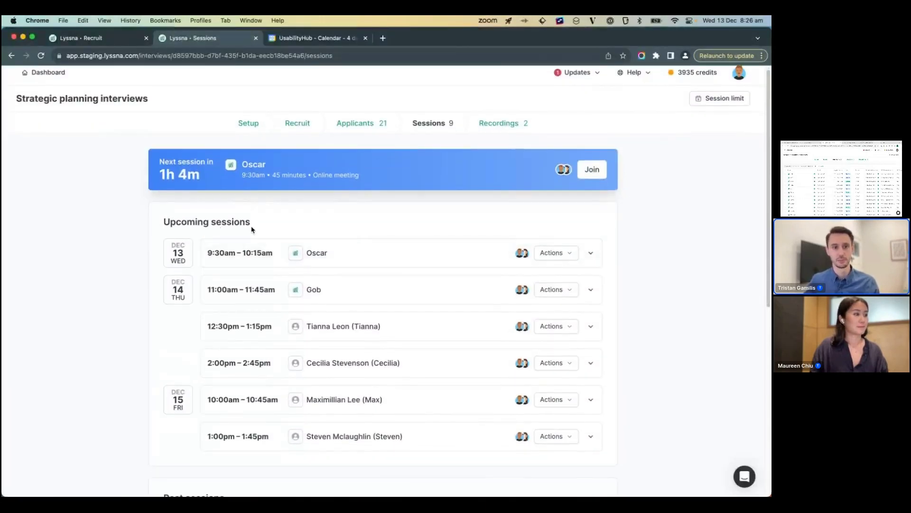
pyautogui.scroll(-2, 538, 230)
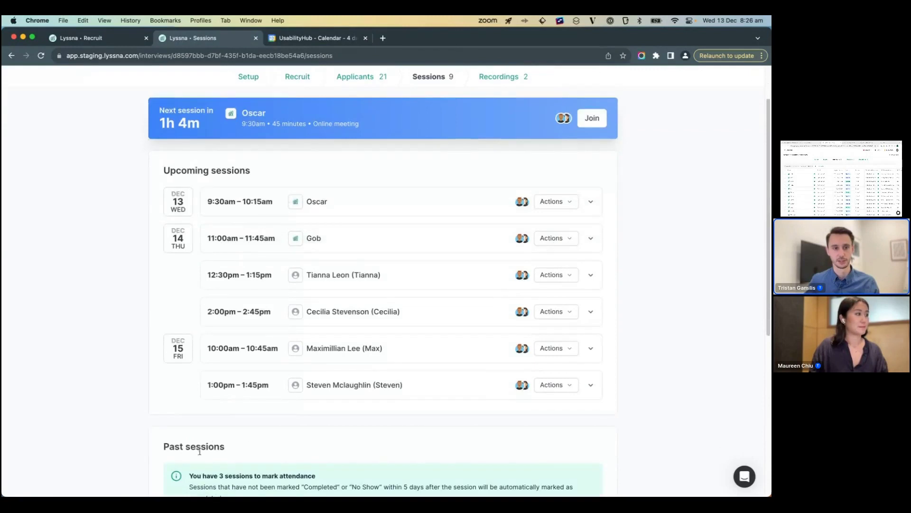
pyautogui.scroll(1, 691, 226)
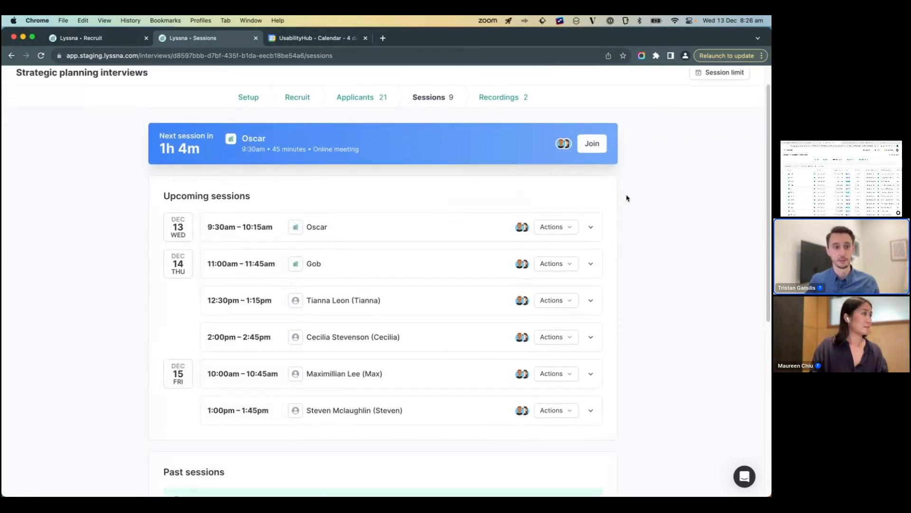
pyautogui.scroll(1, 174, 171)
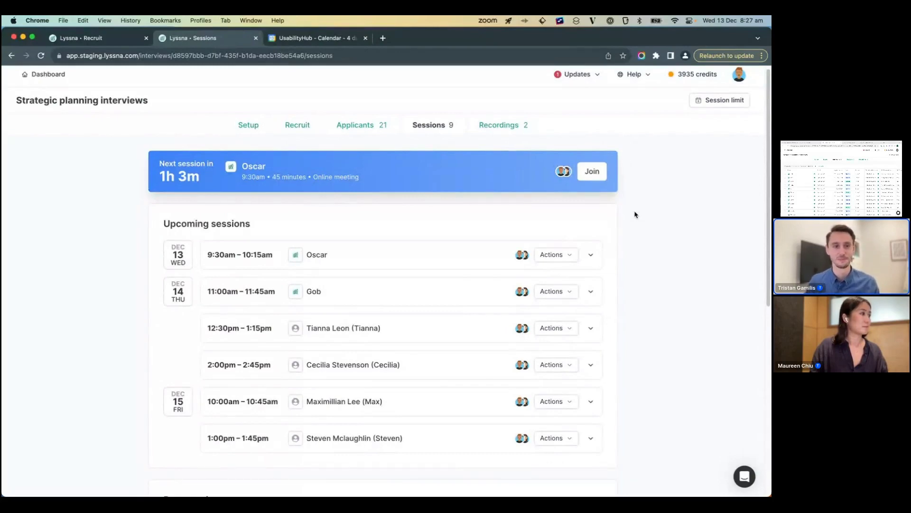
pyautogui.doubleClick(261, 167)
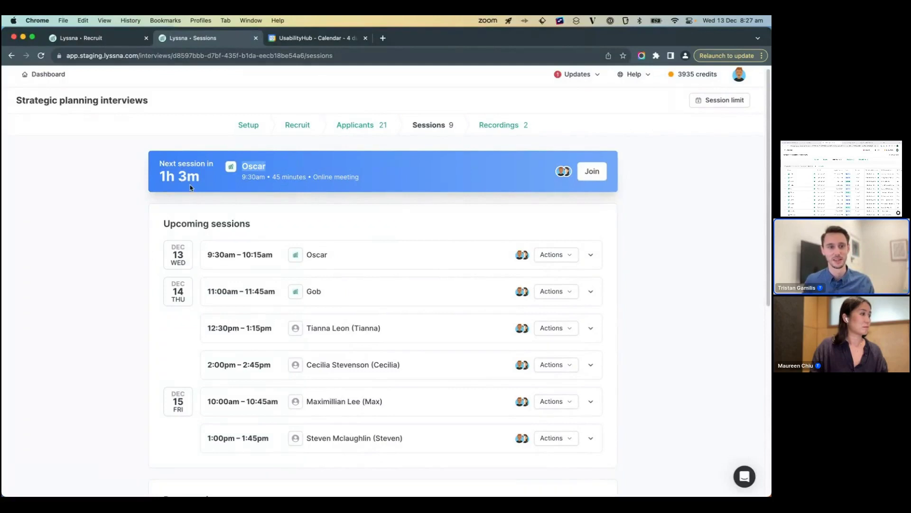
pyautogui.click(260, 201)
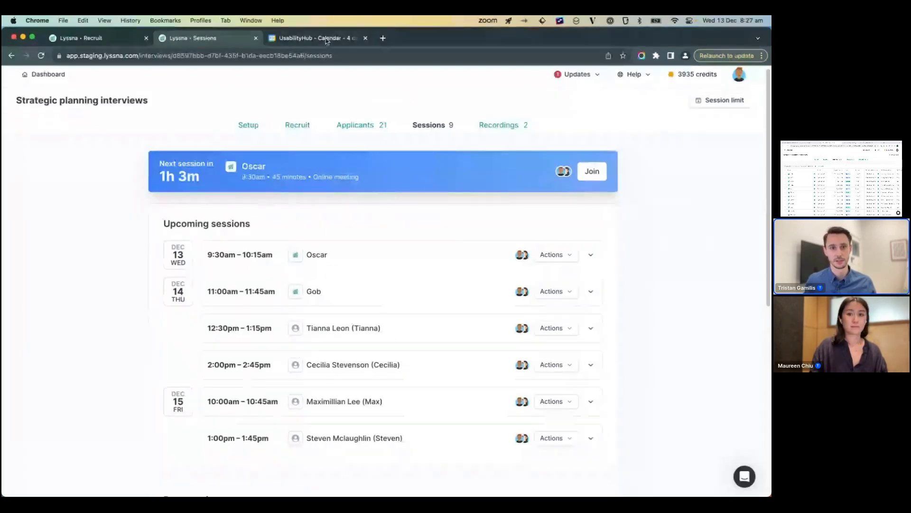
# Step: Switch to Google Calendar to check the booked interviews for 13 to 16 December, and return to the Lyssna sessions
pyautogui.click(327, 39)
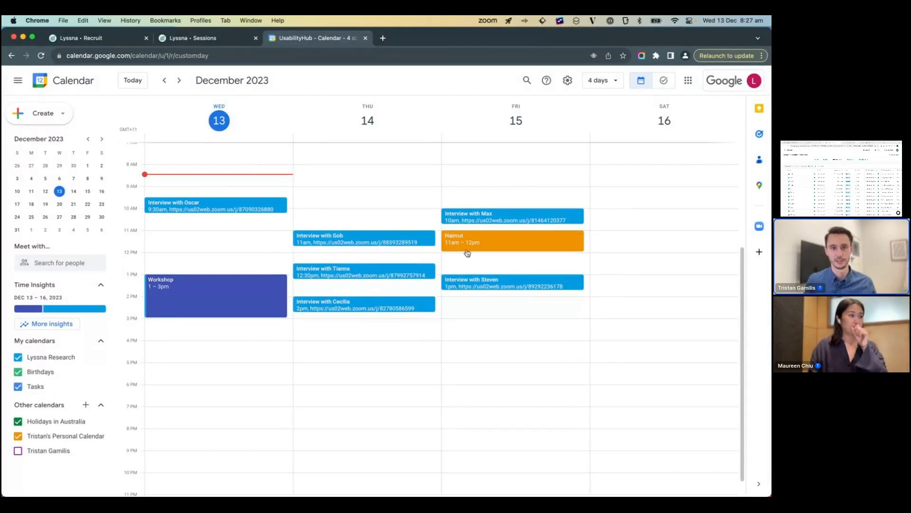
pyautogui.click(173, 41)
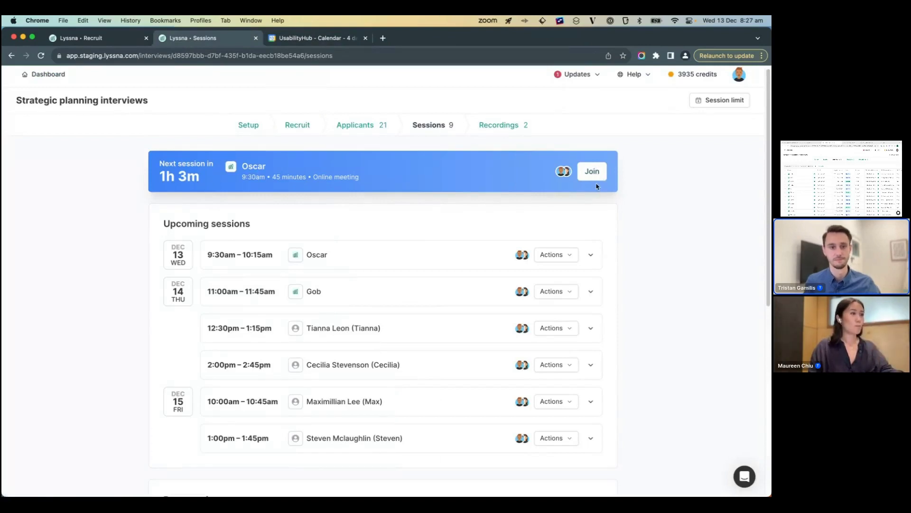
pyautogui.scroll(-1, 642, 176)
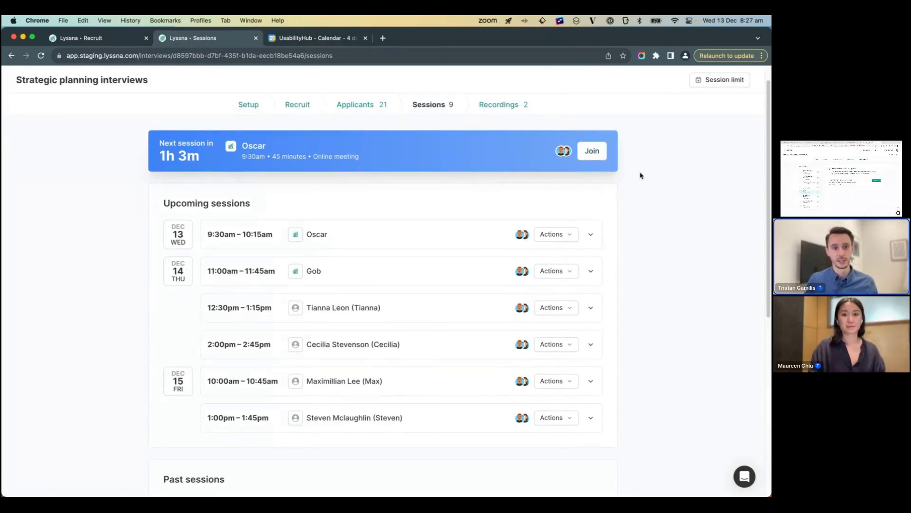
# Step: Check the available actions for the 9:30am session on 13 December and expand its location, host and recording details
pyautogui.click(559, 236)
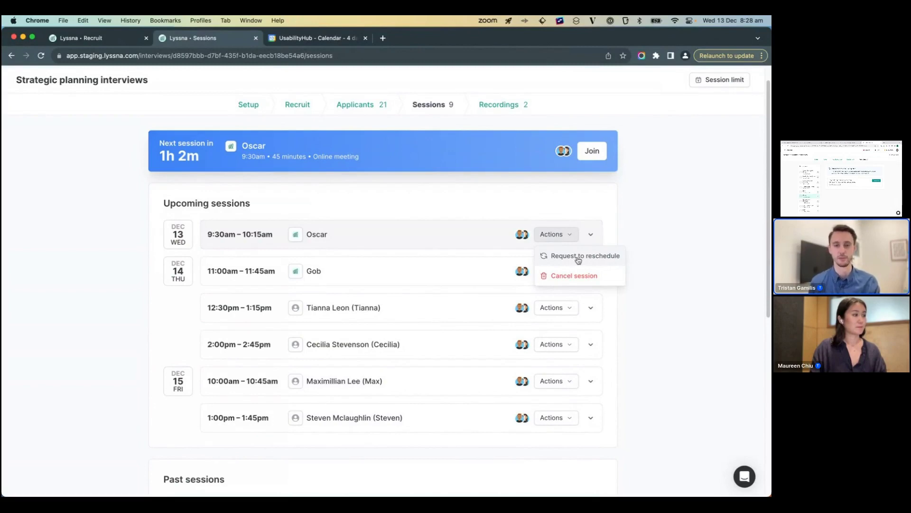
pyautogui.click(629, 235)
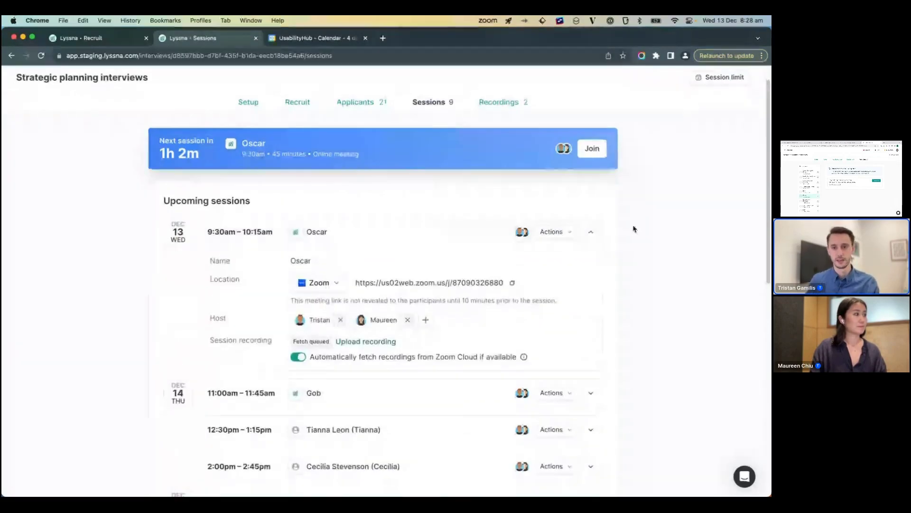
pyautogui.scroll(-2, 605, 234)
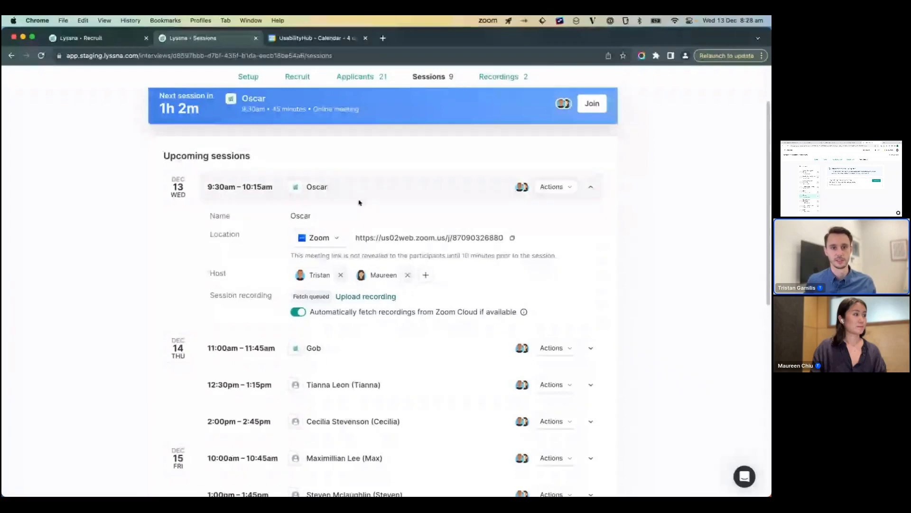
# Step: Replace the second host of the 9:30am session on 13 December with another team member and collapse the session details
pyautogui.click(407, 276)
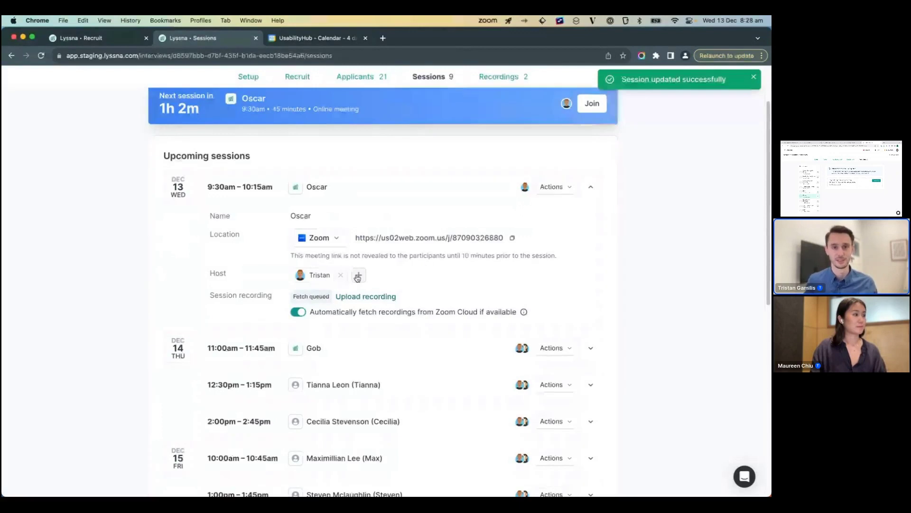
pyautogui.click(358, 276)
pyautogui.click(375, 319)
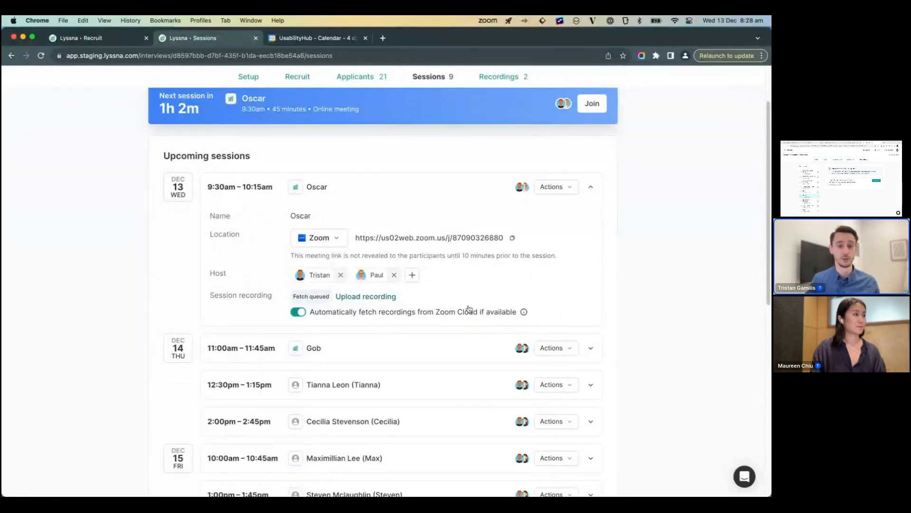
pyautogui.click(412, 275)
pyautogui.click(629, 279)
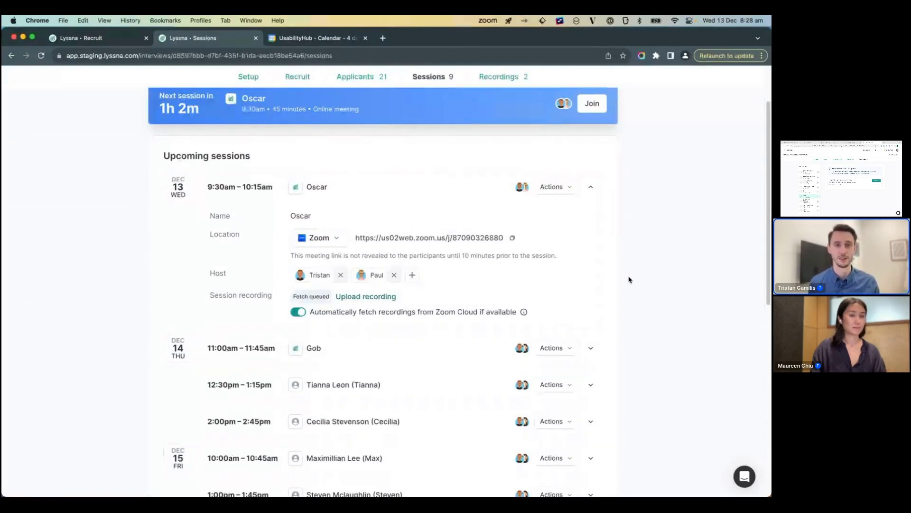
pyautogui.scroll(-1, 630, 280)
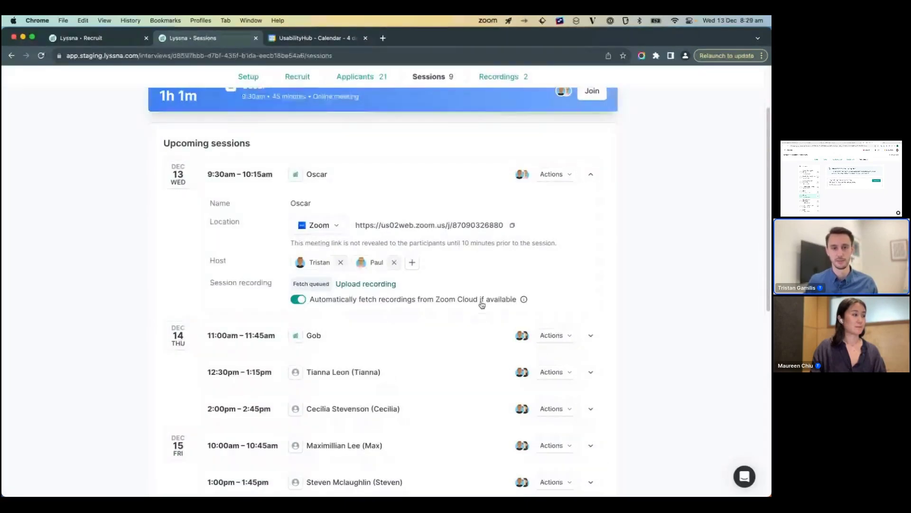
pyautogui.click(443, 183)
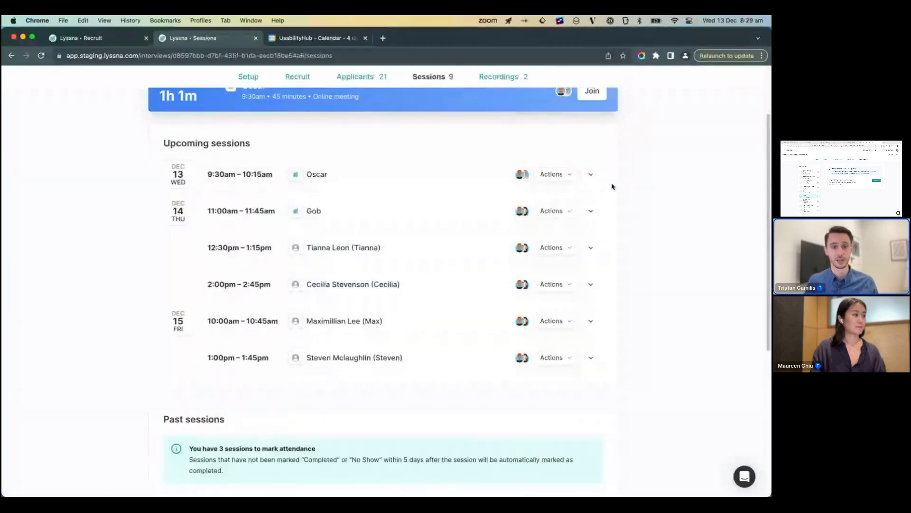
# Step: Mark the 5:00pm past session on 11 December as completed, leaving its incentive not marked as paid
pyautogui.scroll(-2, 619, 189)
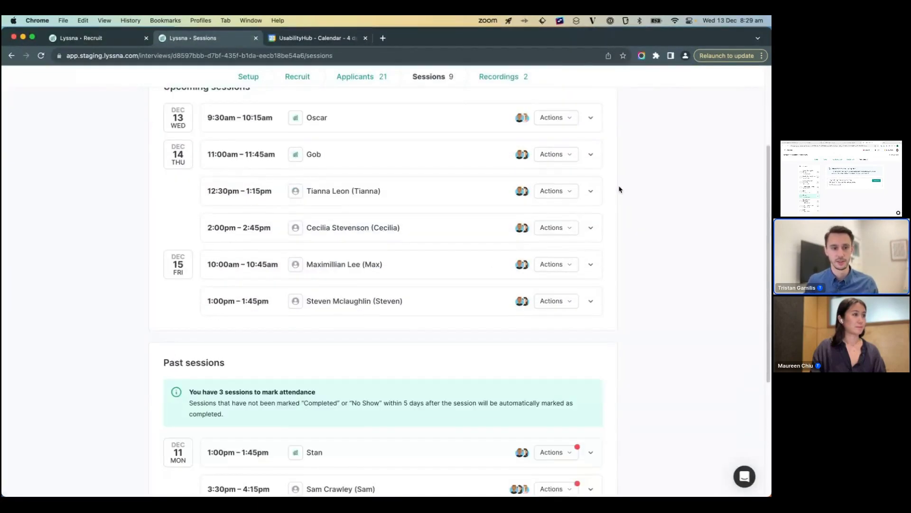
pyautogui.scroll(-6, 622, 185)
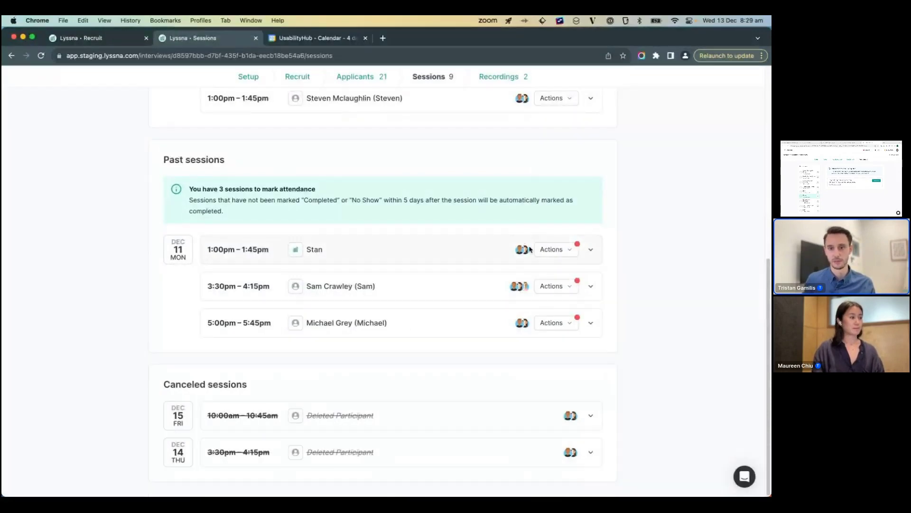
pyautogui.click(576, 326)
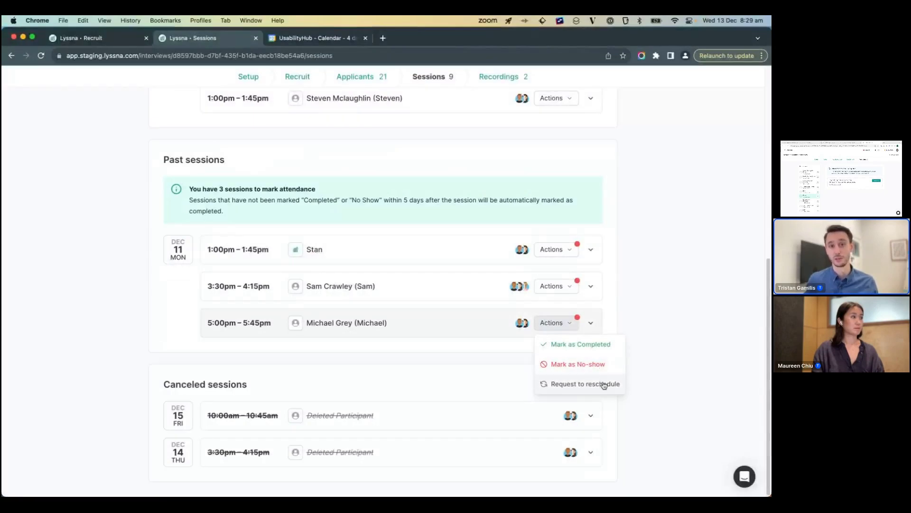
pyautogui.click(603, 385)
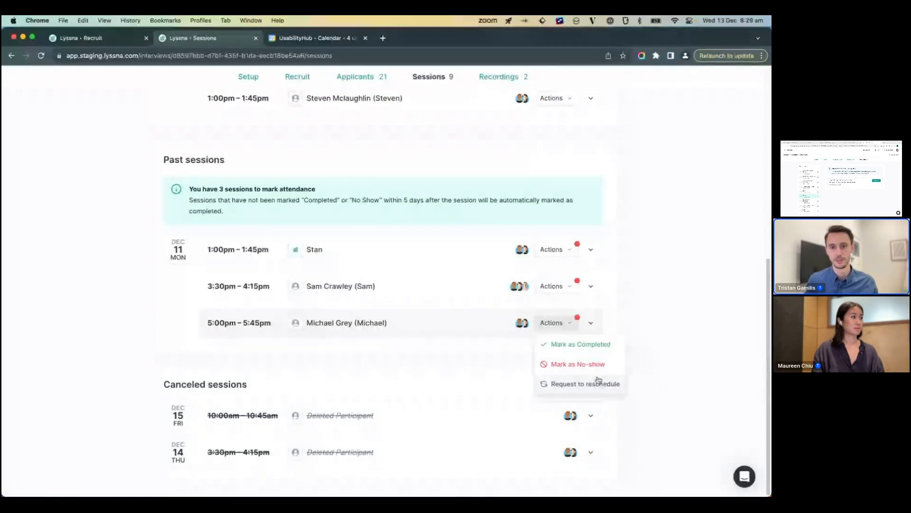
pyautogui.click(610, 350)
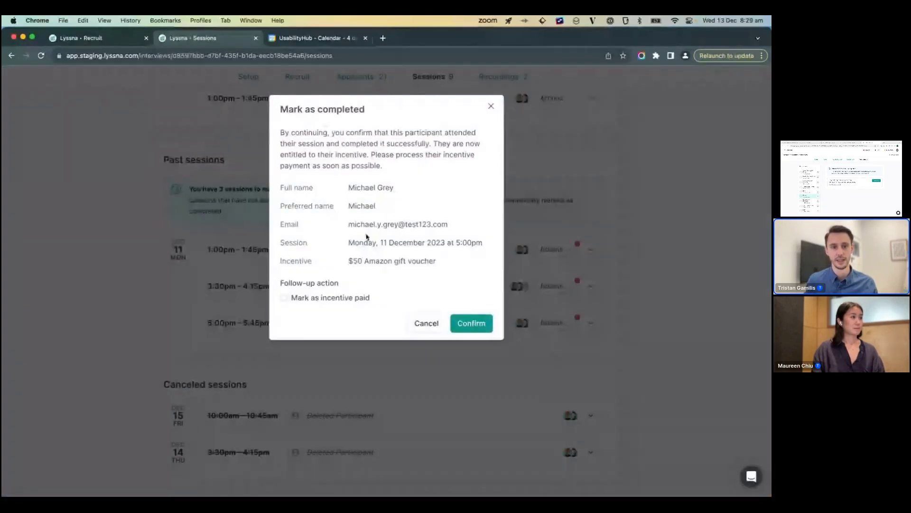
pyautogui.moveTo(349, 260); pyautogui.dragTo(444, 266)
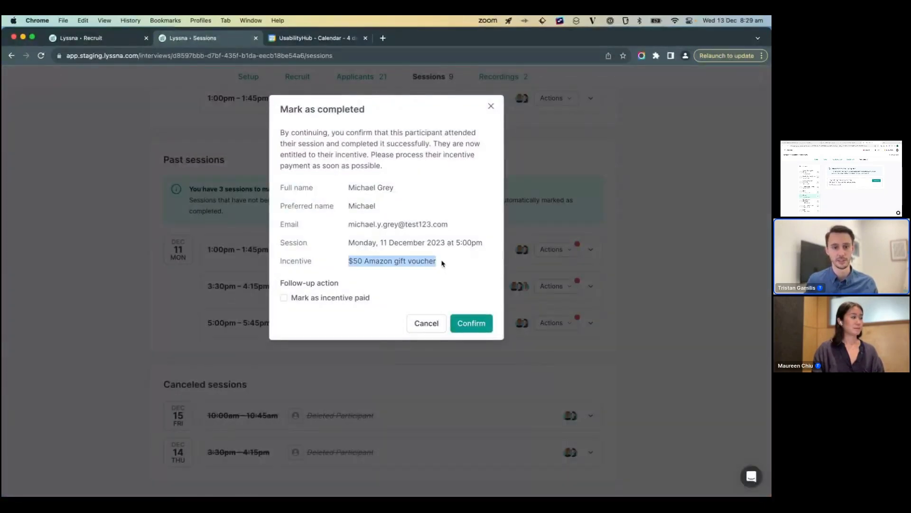
pyautogui.click(442, 263)
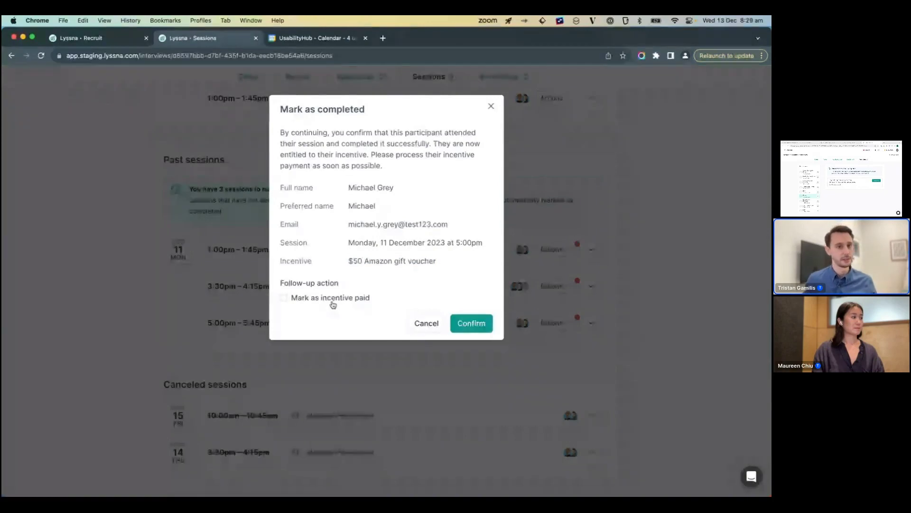
pyautogui.click(464, 324)
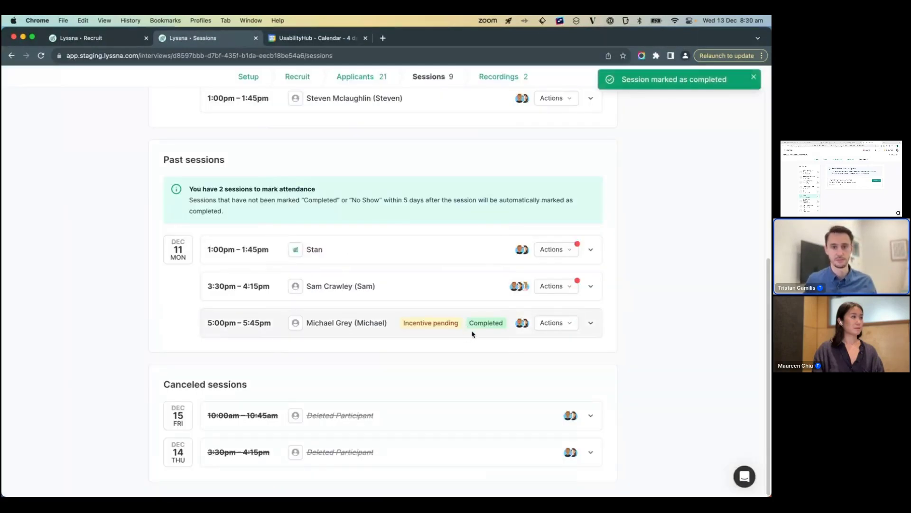
# Step: Mark the incentive for the completed 5:00pm session on 11 December as paid
pyautogui.doubleClick(479, 323)
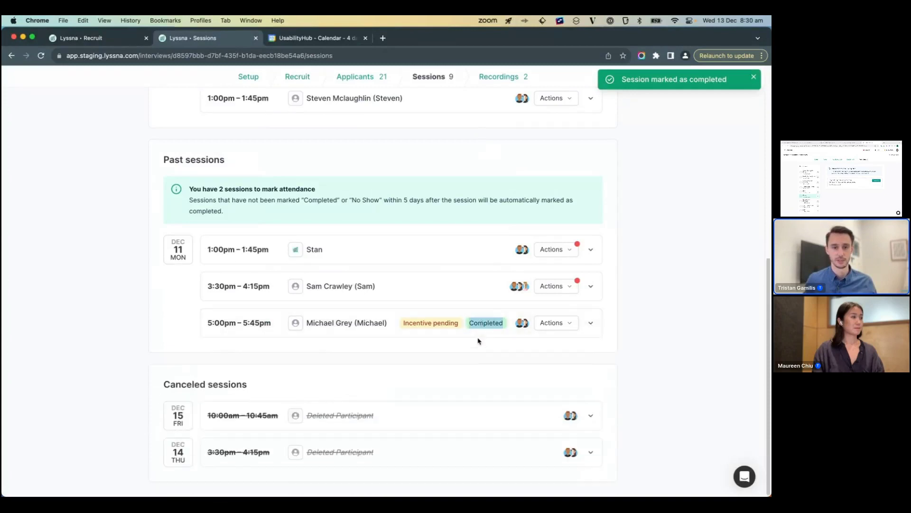
pyautogui.click(620, 323)
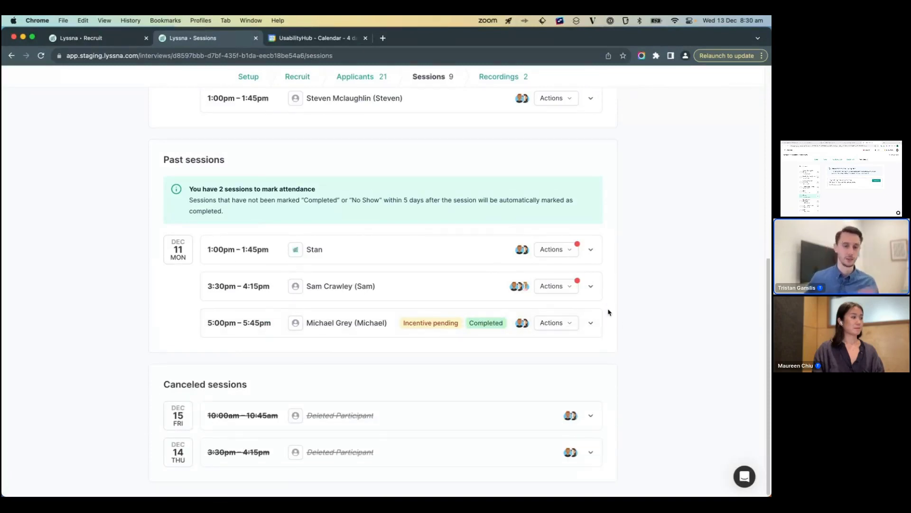
pyautogui.click(571, 324)
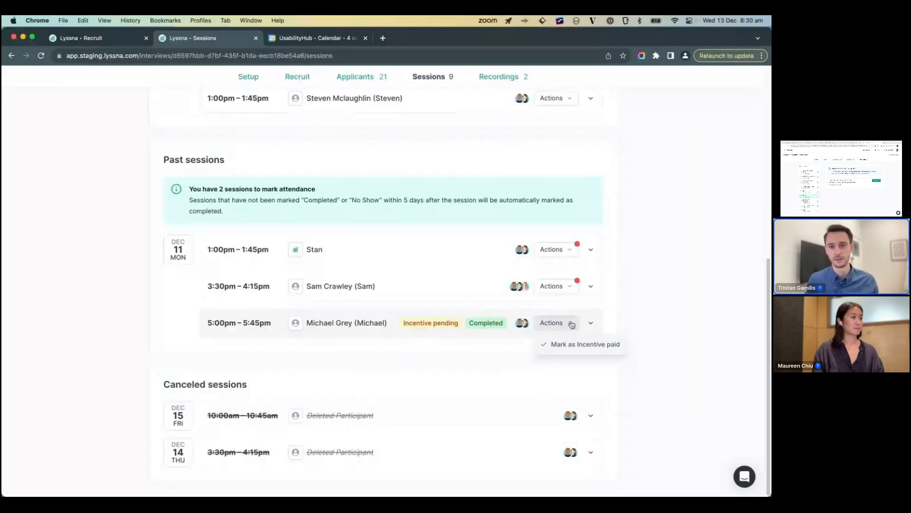
pyautogui.click(579, 349)
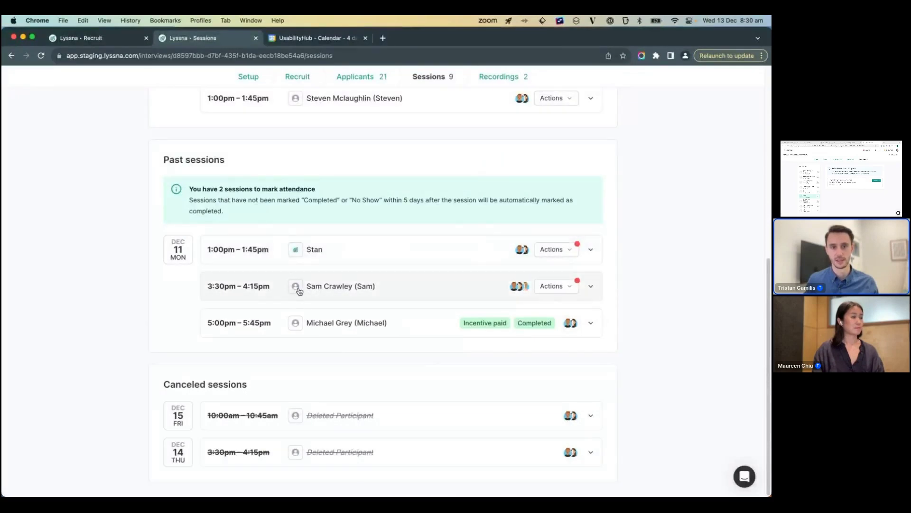
# Step: Try to mark the 1:00pm past session on 11 December as completed with the happiest quality rating and the comment "Great insights"
pyautogui.click(565, 249)
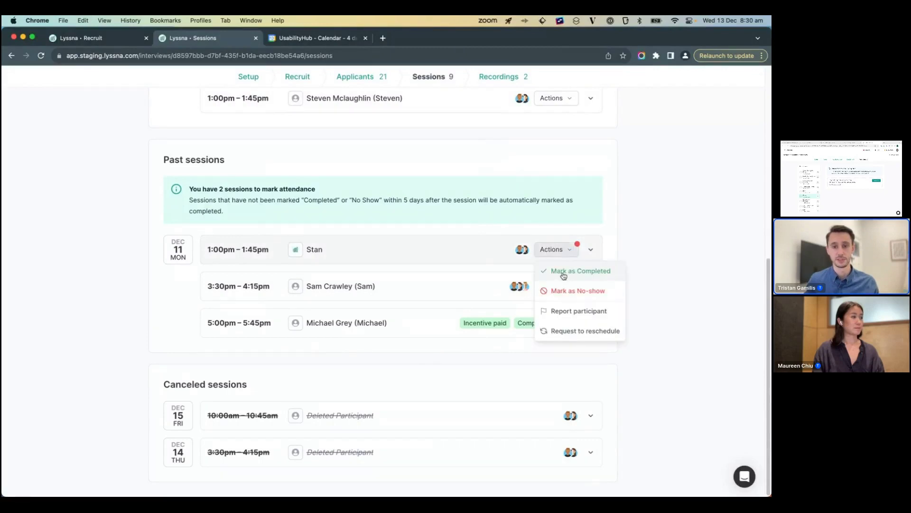
pyautogui.click(563, 273)
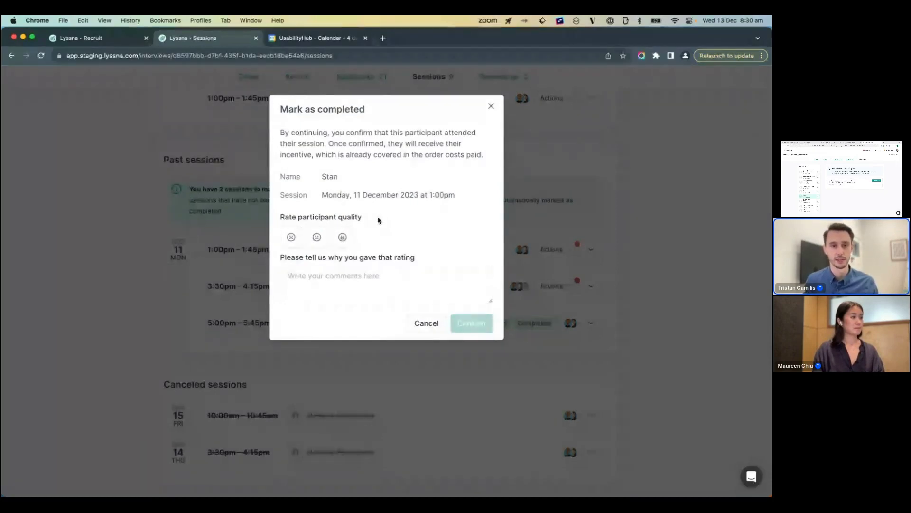
pyautogui.click(343, 237)
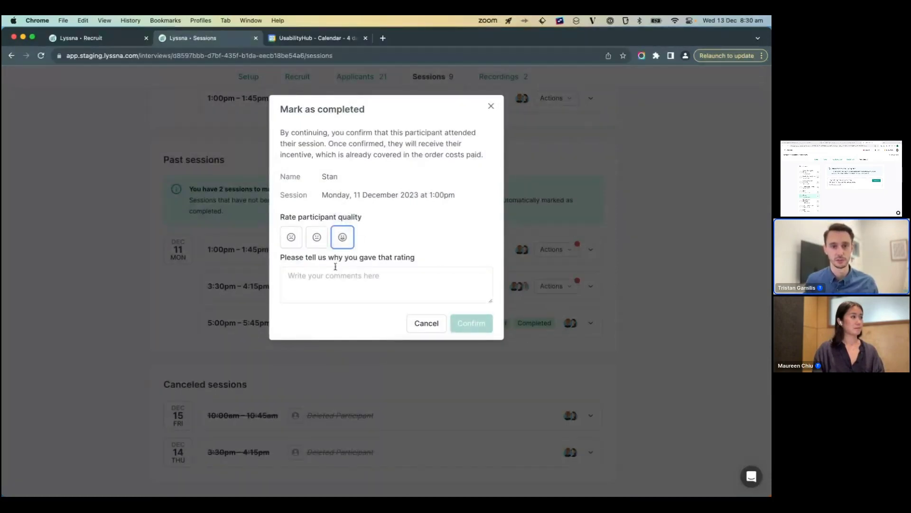
pyautogui.click(335, 276)
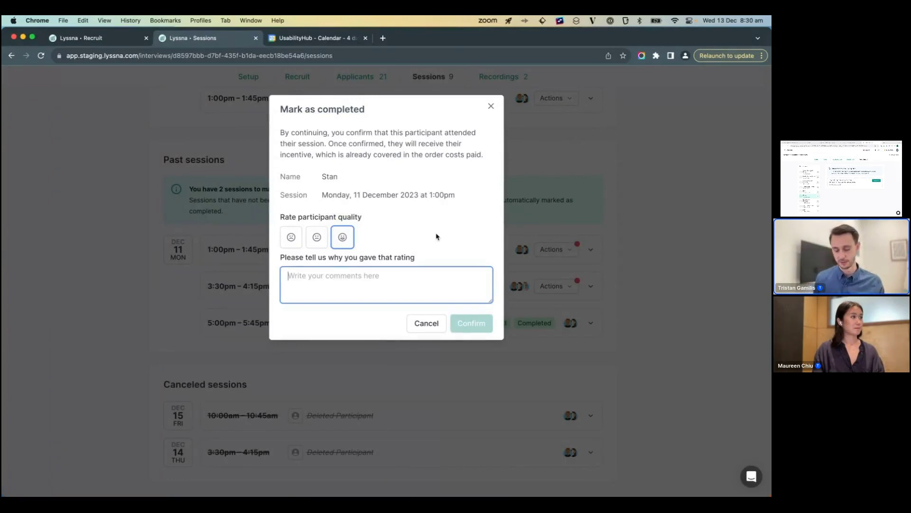
pyautogui.write('Great insights')
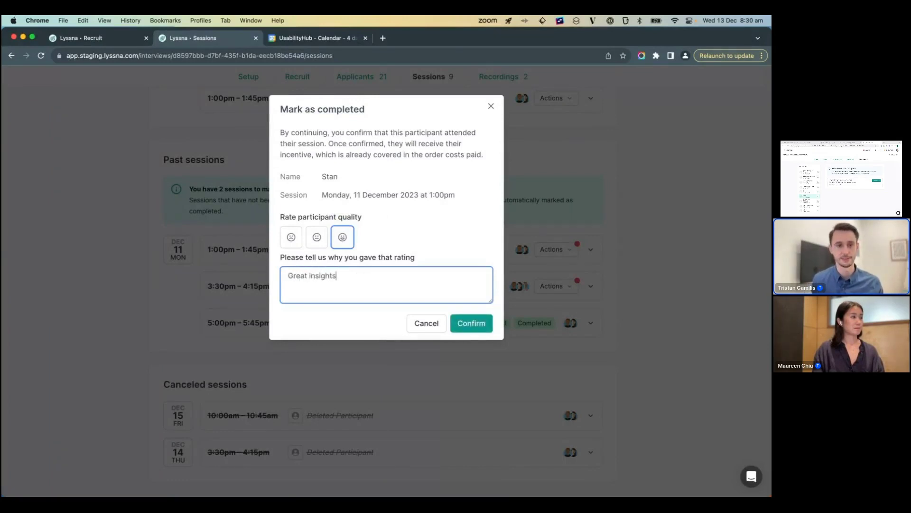
pyautogui.press('super+Return')
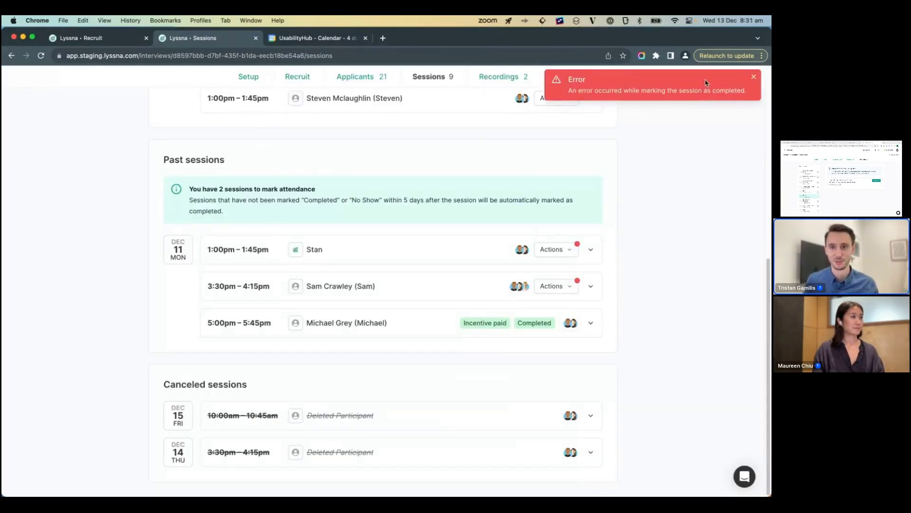
pyautogui.click(753, 79)
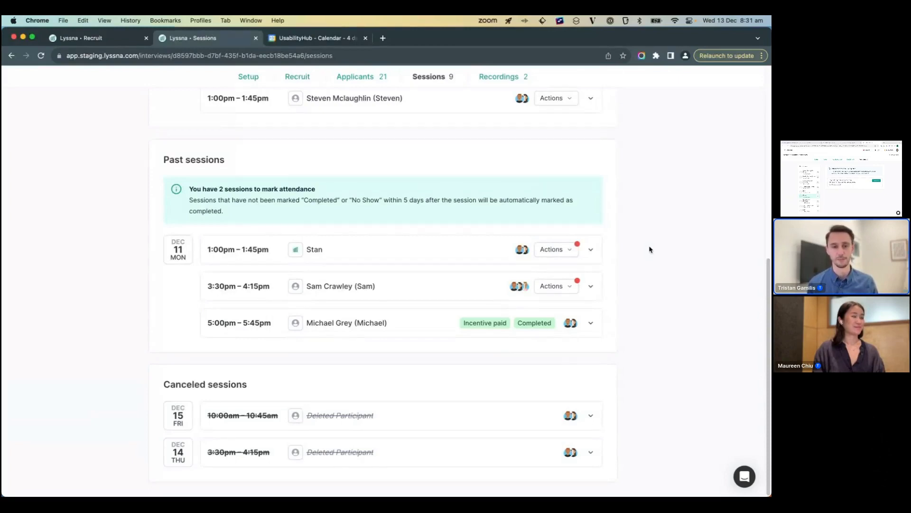
# Step: Open the study's recordings and show the untranscribed recording of the 5:00pm session held on 11 December
pyautogui.scroll(10, 649, 249)
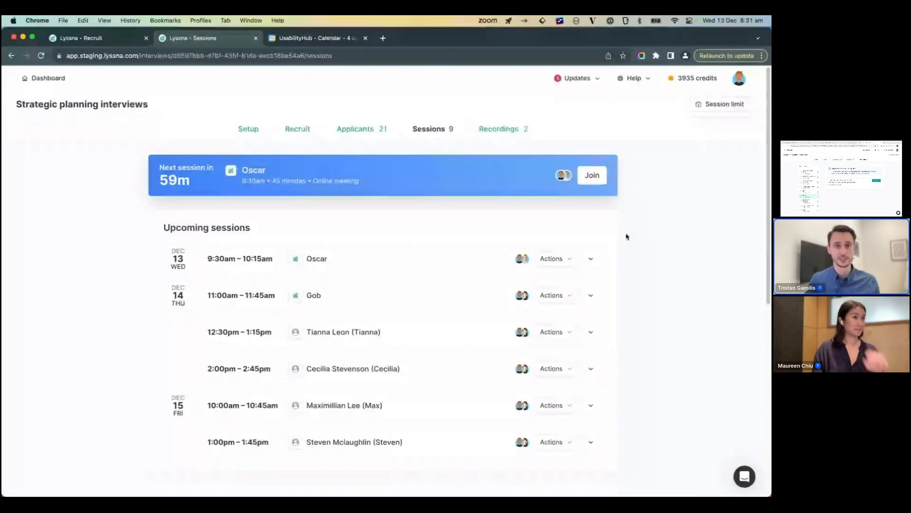
pyautogui.click(520, 138)
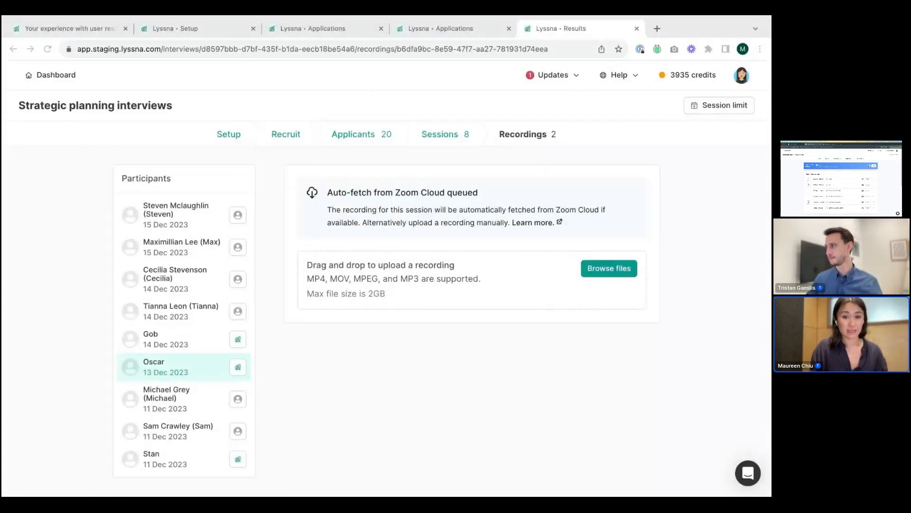
pyautogui.click(169, 406)
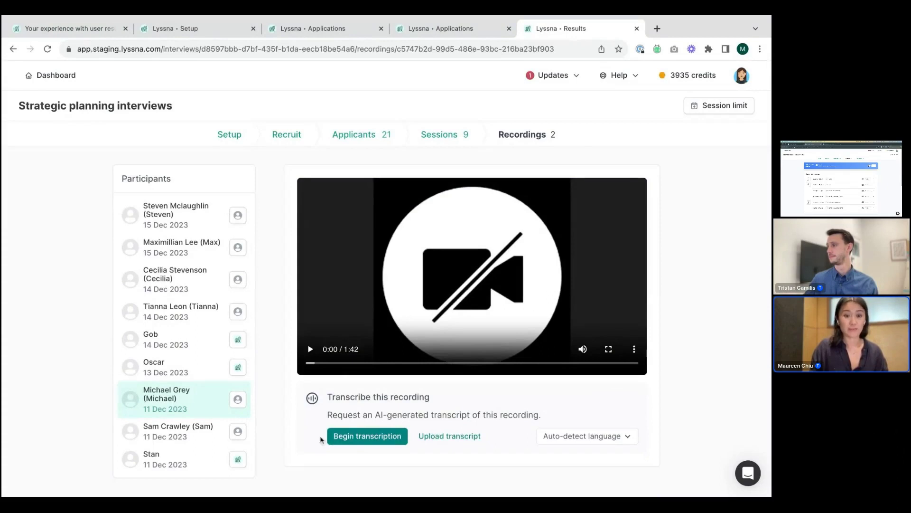
# Step: Open the transcribed recording of the 3:30pm session held on 11 December and skim its transcript
pyautogui.click(163, 429)
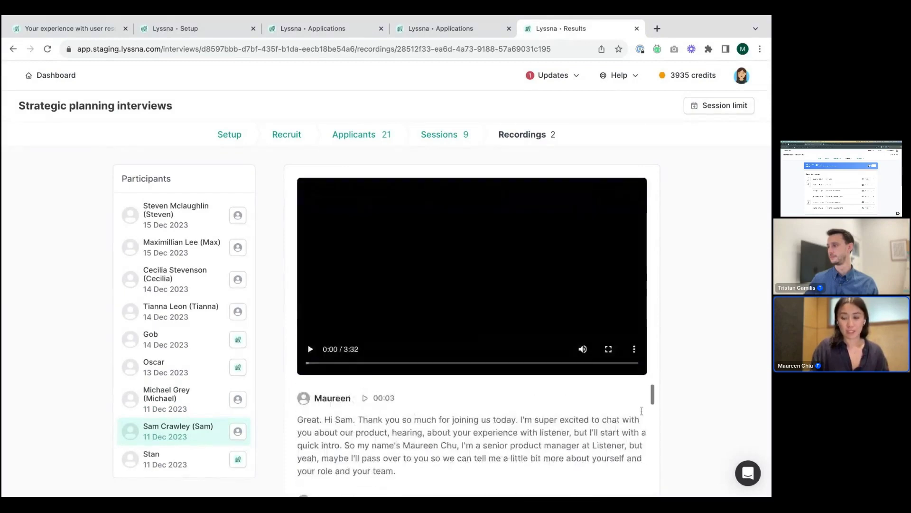
pyautogui.scroll(-3, 528, 394)
pyautogui.scroll(-5, 528, 393)
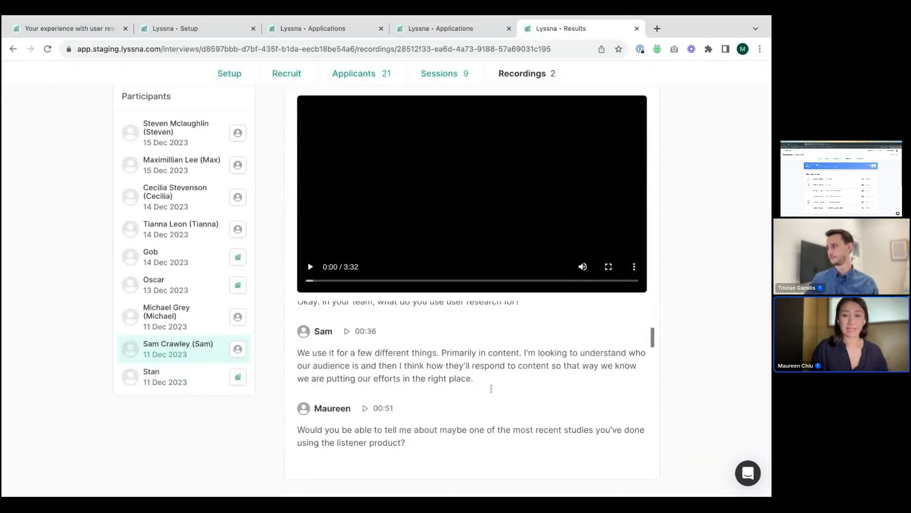
pyautogui.scroll(5, 481, 381)
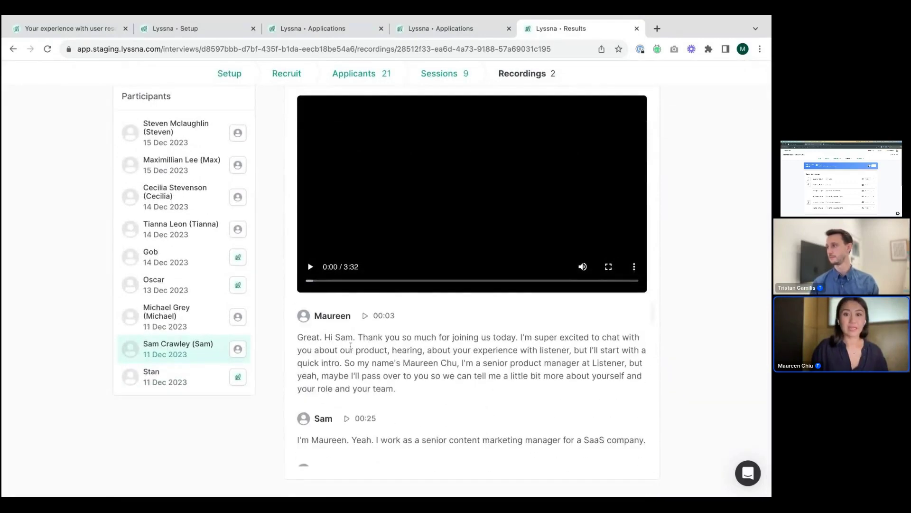
# Step: Play the recording from the participant's 00:36 transcript passage and bring the video into full view
pyautogui.scroll(-1, 373, 422)
pyautogui.scroll(-3, 374, 422)
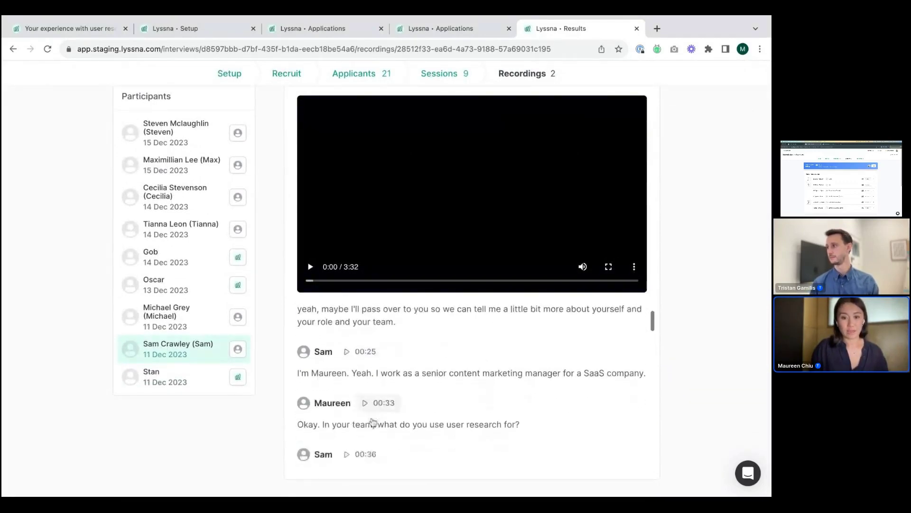
pyautogui.scroll(-3, 369, 407)
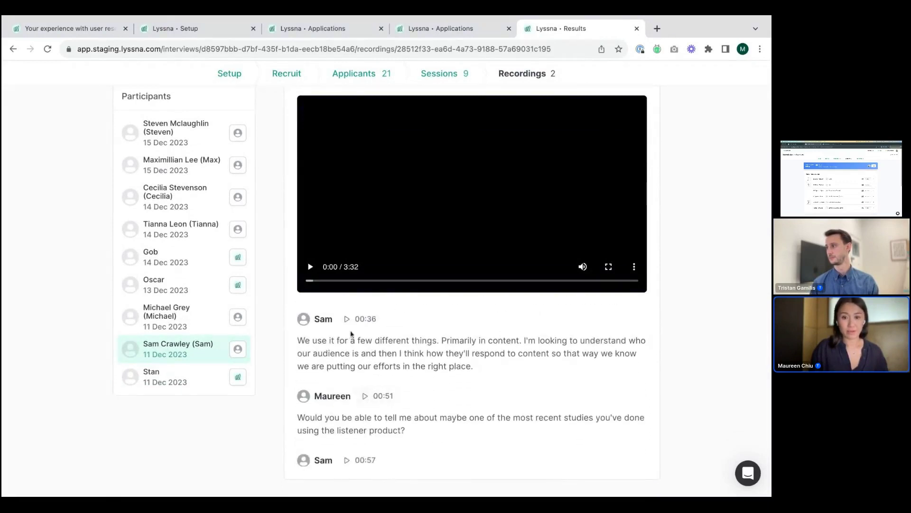
pyautogui.click(351, 323)
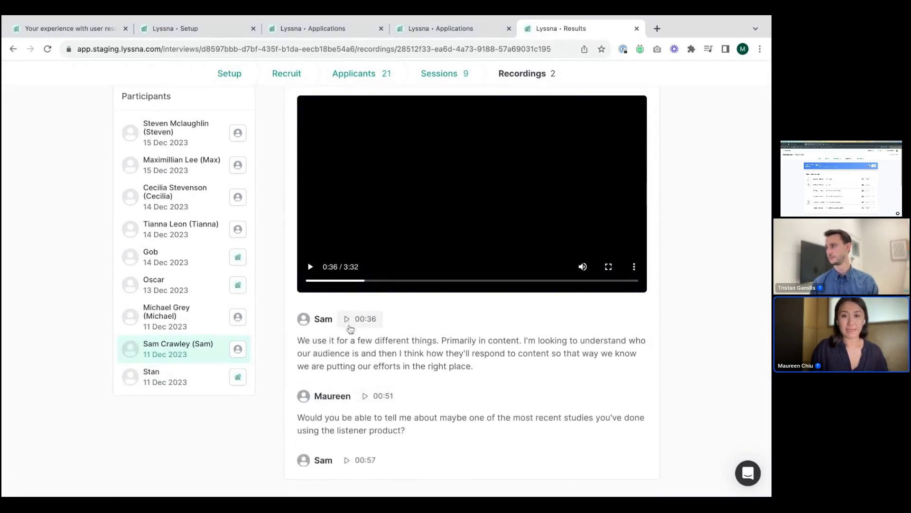
pyautogui.scroll(5, 351, 323)
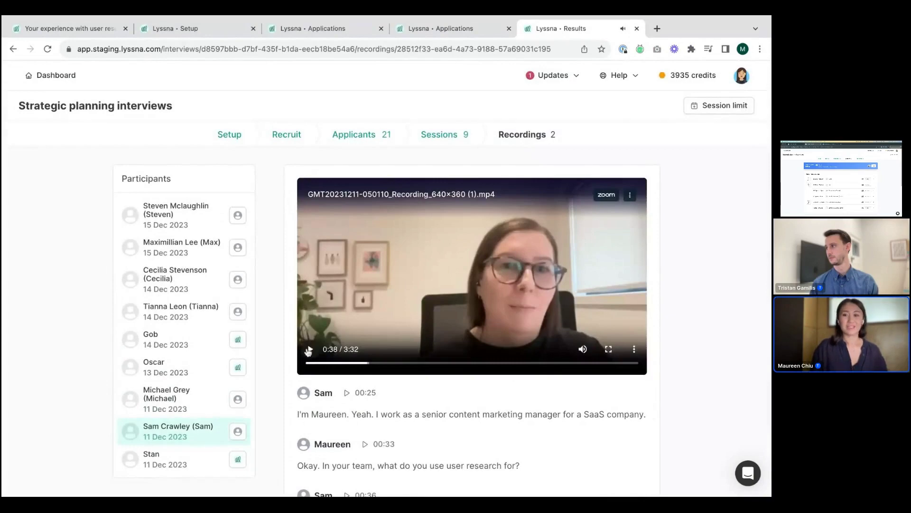